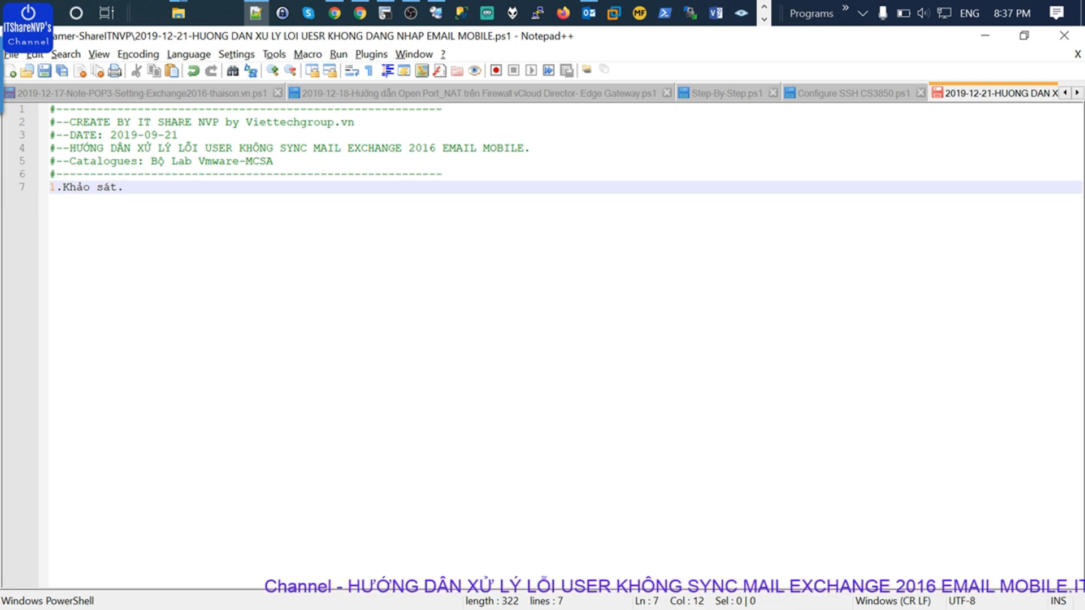
left_click(334, 174)
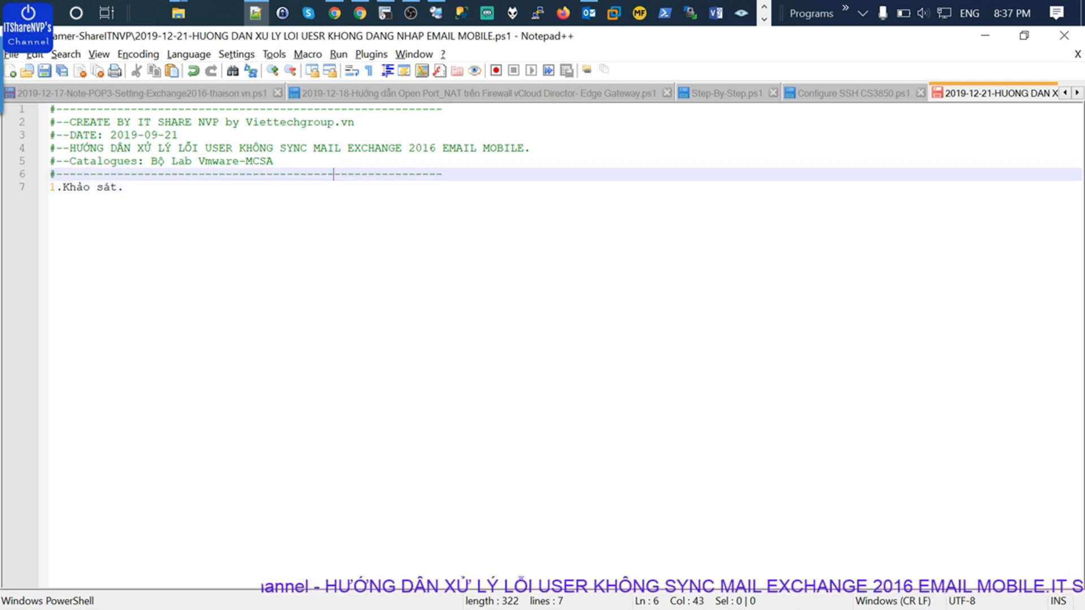
left_click(763, 20)
left_click(284, 12)
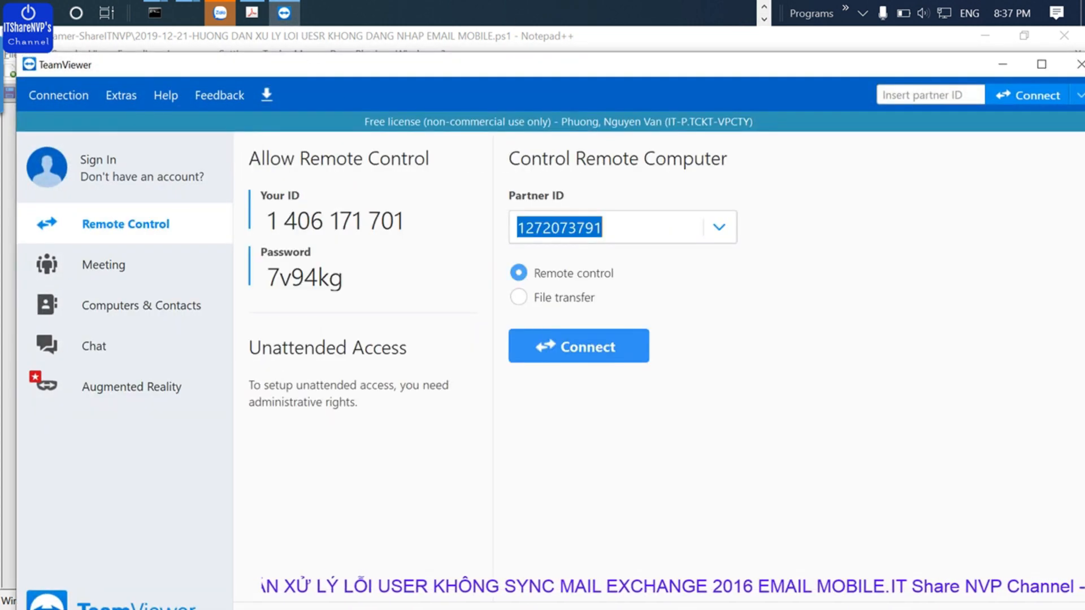
left_click(1080, 64)
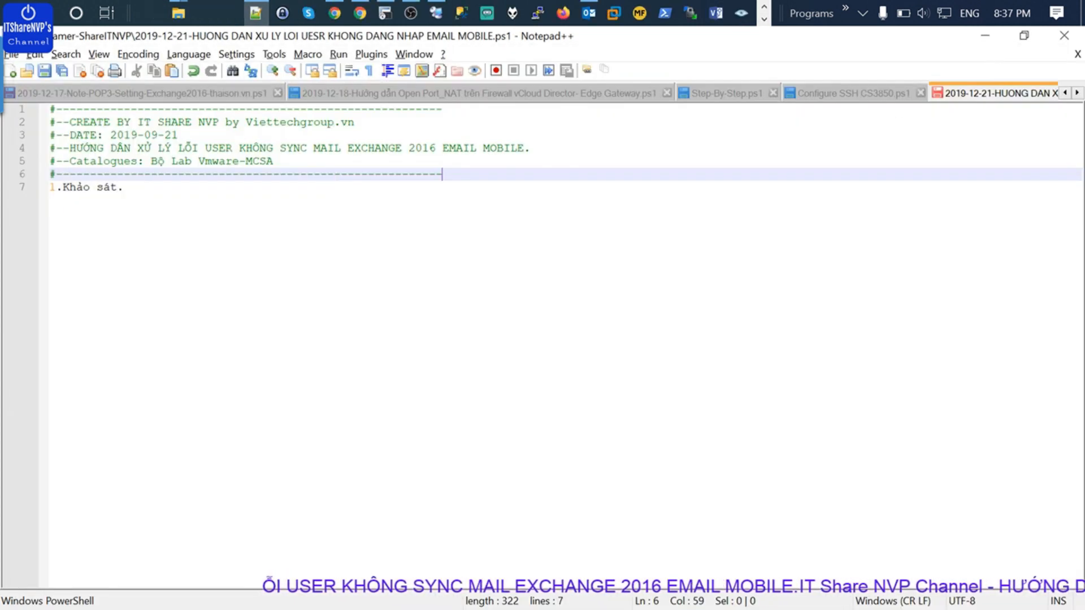
Step: Switch to Chrome and view the user's Inbox folder in the Outlook web mailbox
left_click(358, 16)
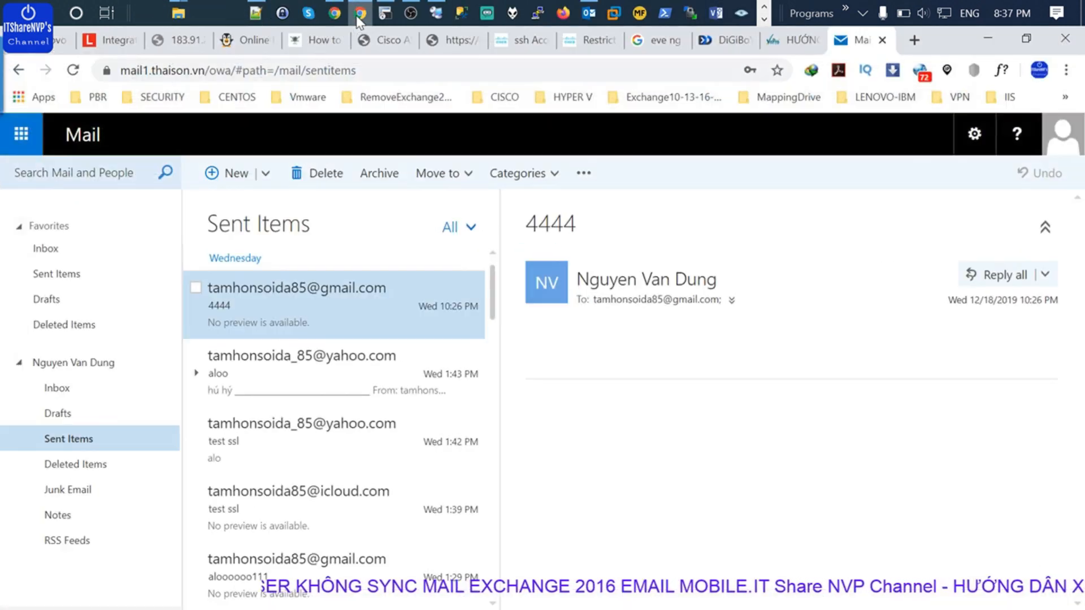
left_click(915, 40)
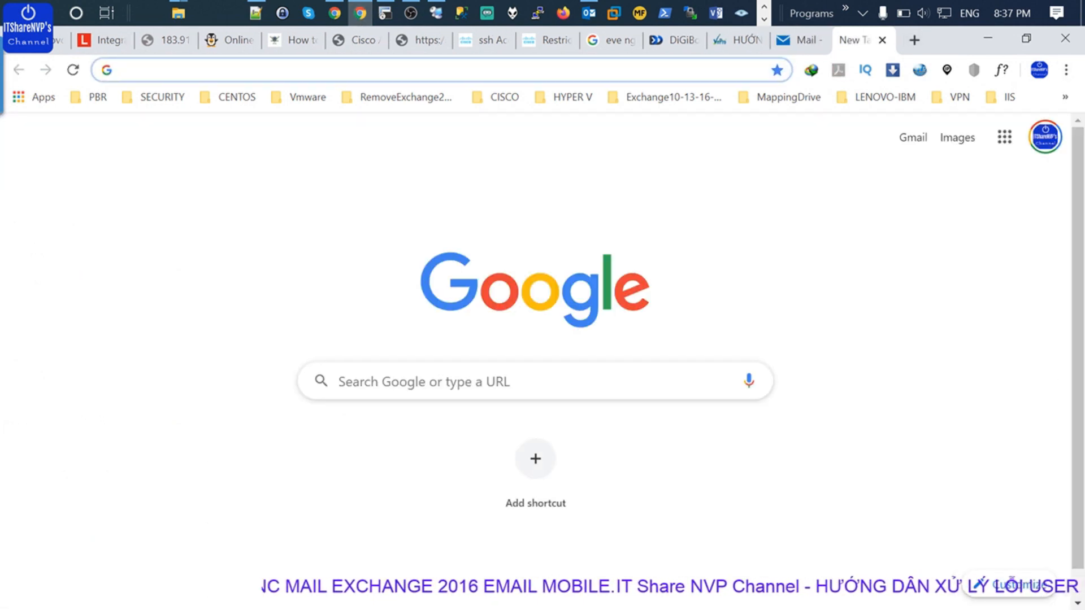
left_click(803, 40)
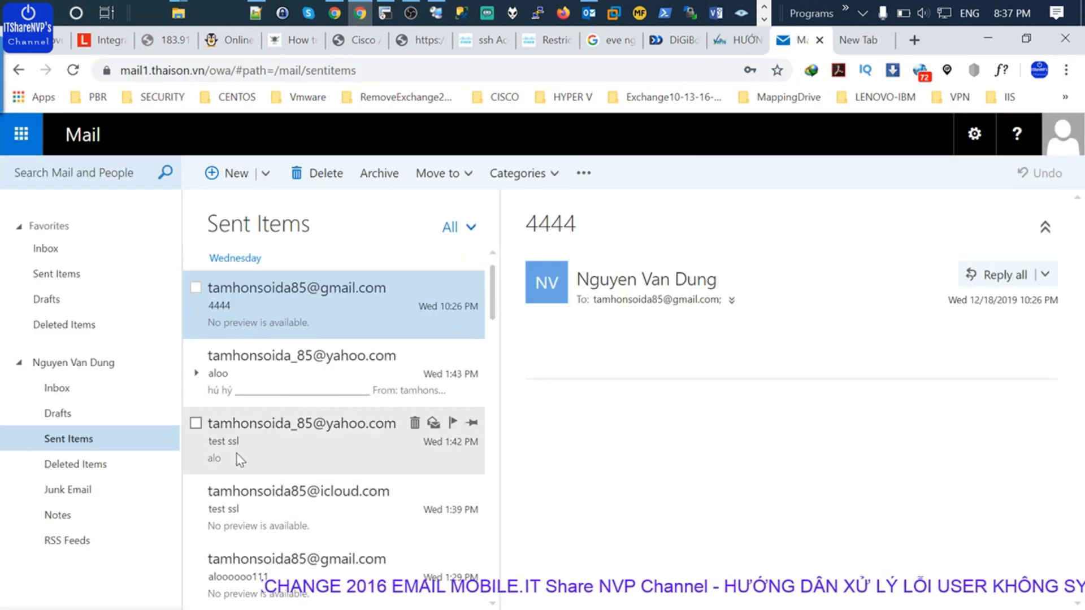
left_click(55, 384)
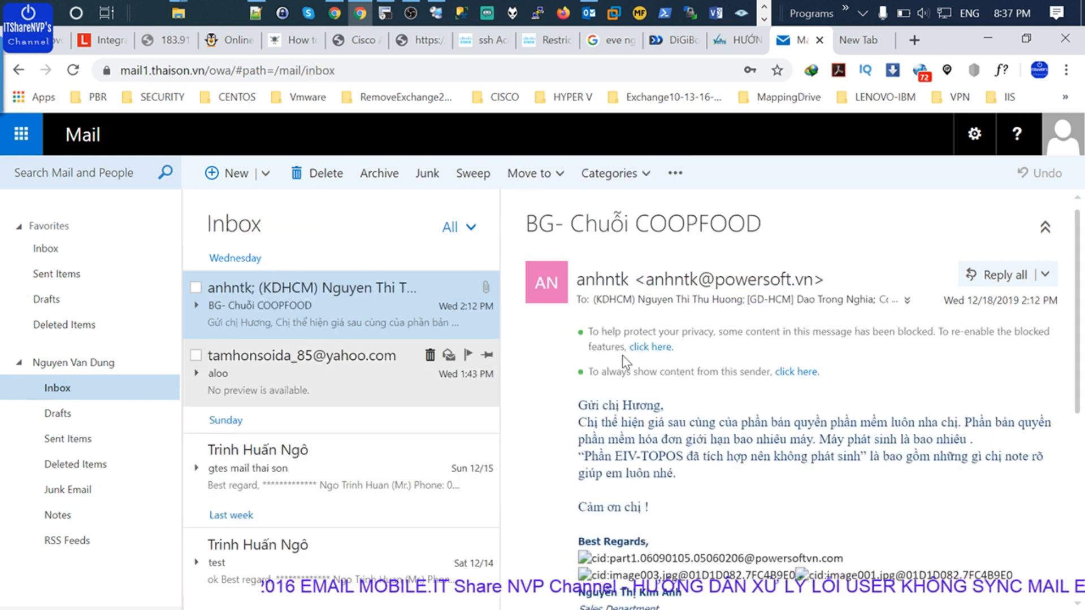
Step: Open Google Drive under the other signed-in Google account and close the first account's Drive page
left_click(859, 40)
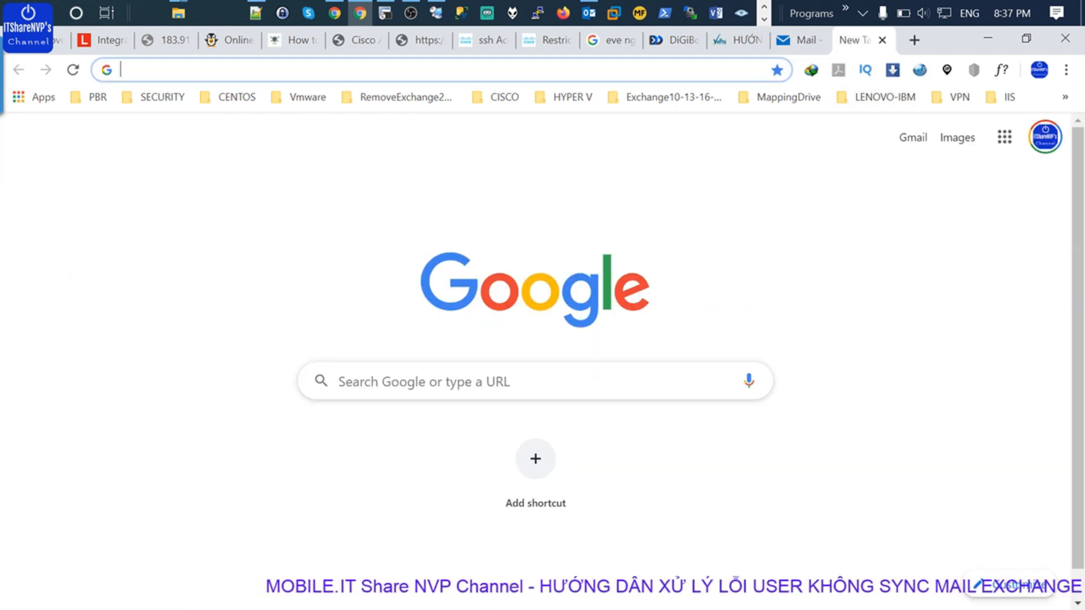
left_click(999, 142)
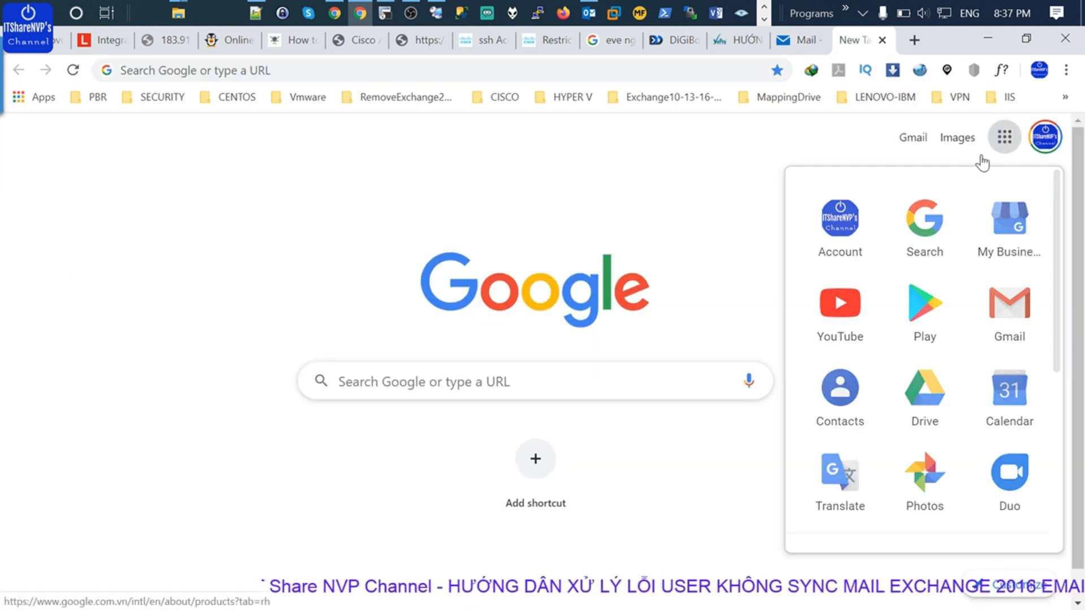
left_click(927, 393)
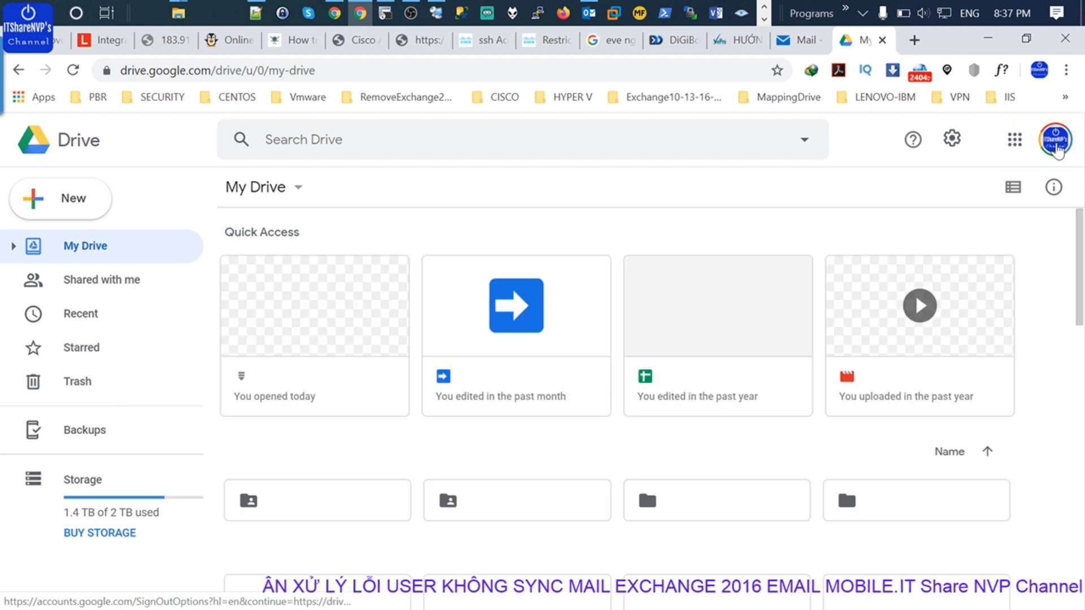
left_click(1054, 145)
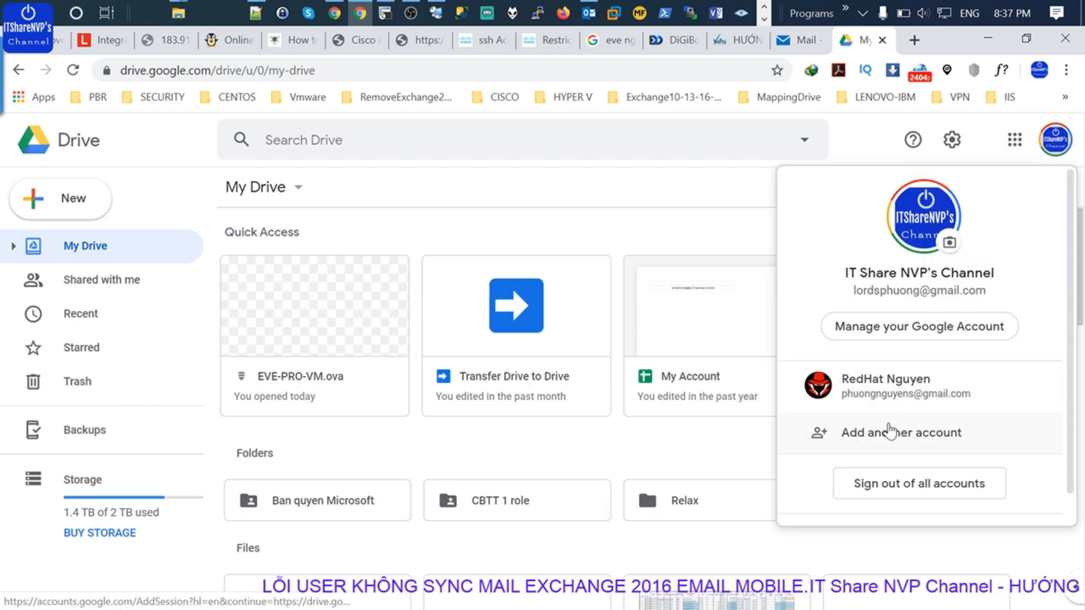
left_click(890, 396)
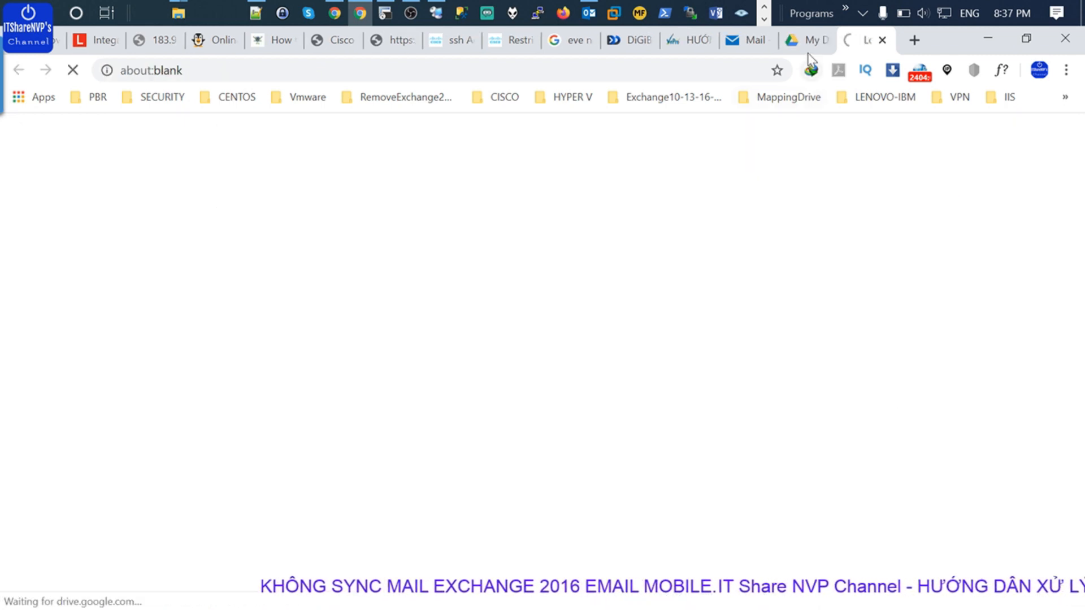
left_click(802, 40)
left_click(824, 40)
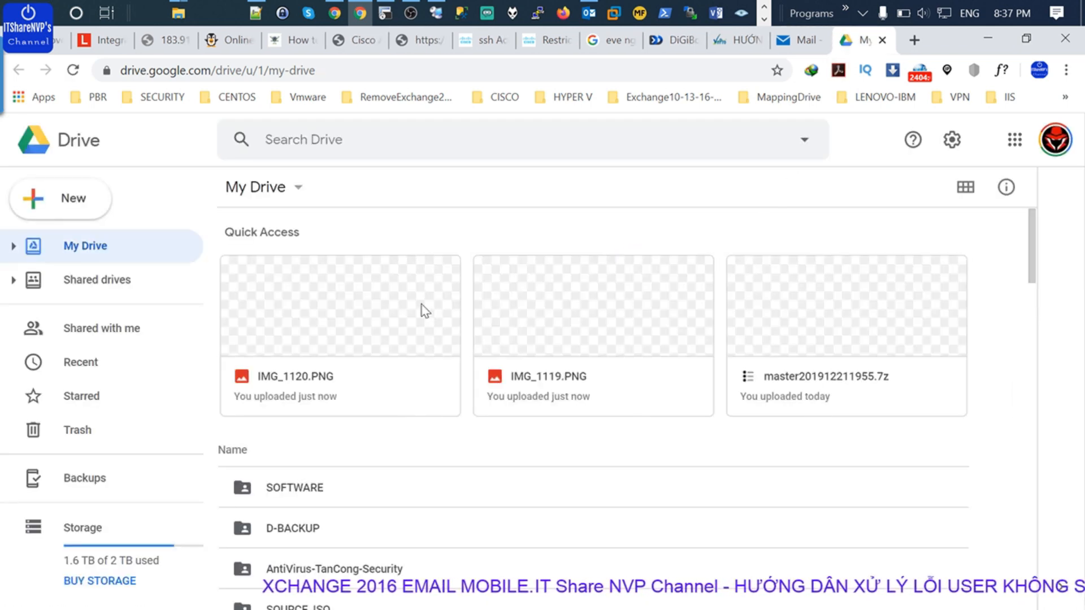
Step: Open the image IMG_1120.PNG from Quick Access in My Drive
left_click(563, 330)
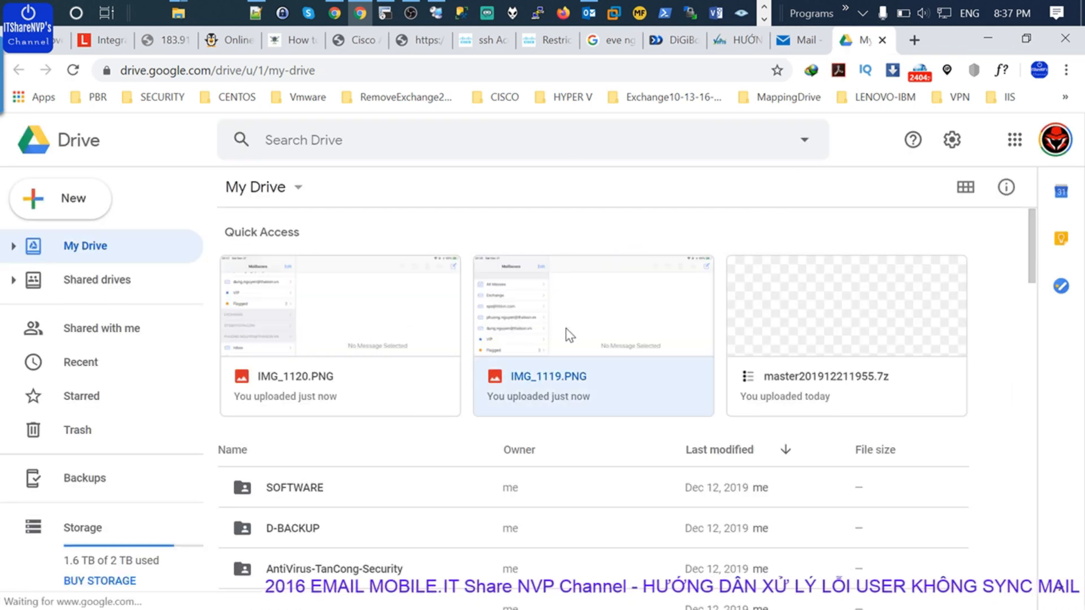
left_click(400, 331)
double_click(398, 327)
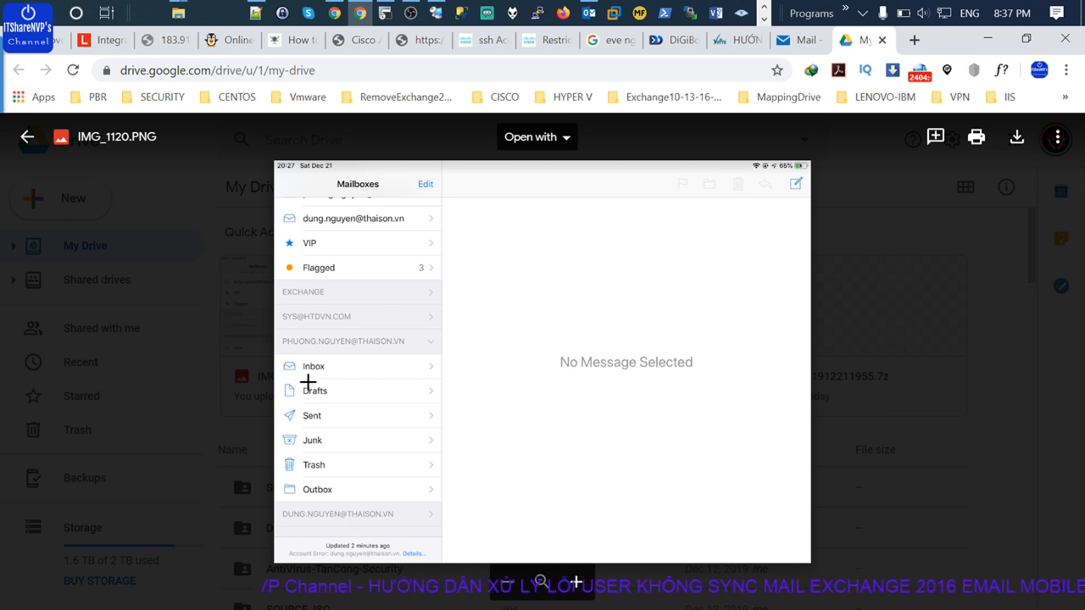
Step: Comment "Không sync được không thấy được mấy thư inbox, sent items" on the area from the Inbox folder down to the account error
left_click_drag(283, 505, 437, 536)
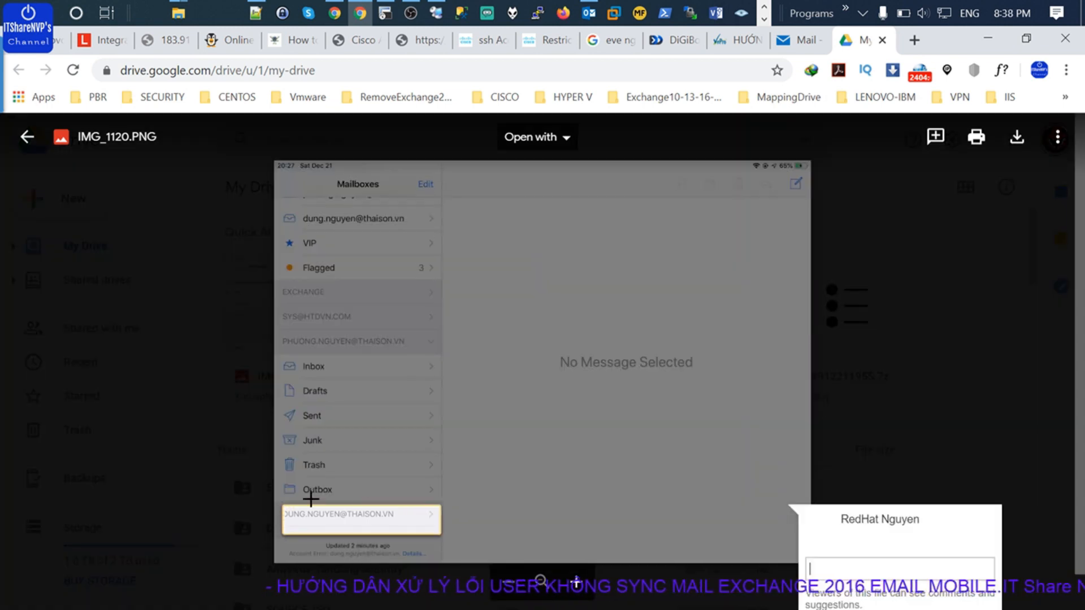
left_click_drag(277, 354, 440, 560)
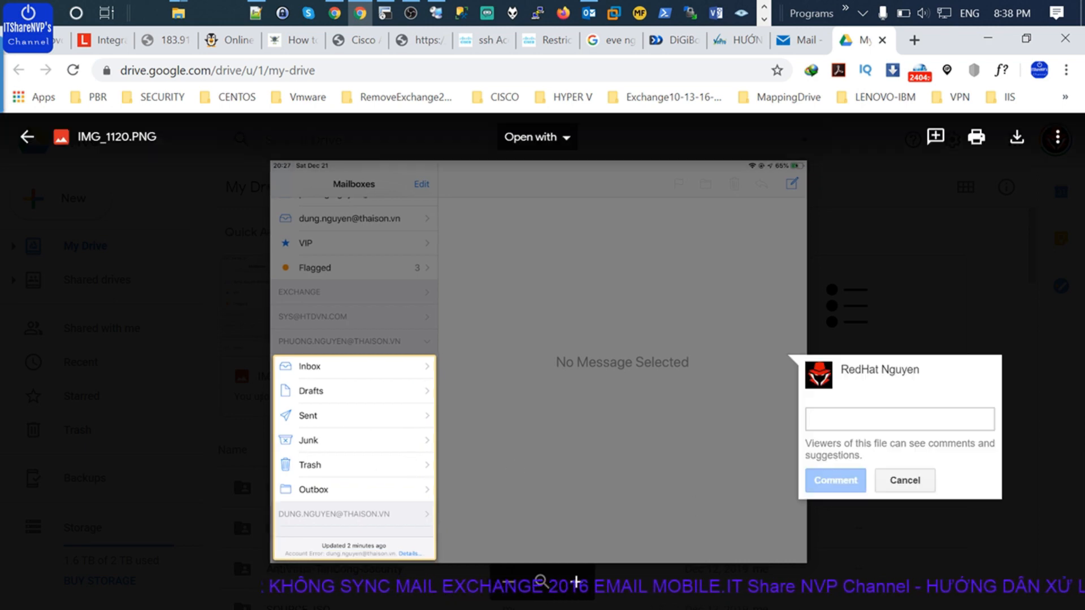
type("Không ")
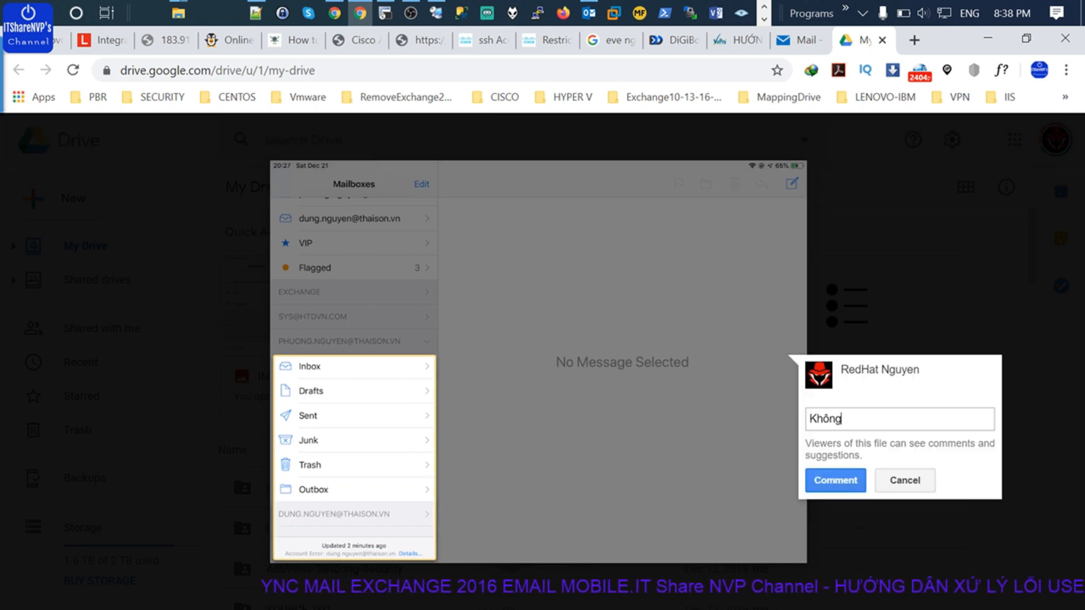
type("sync được n")
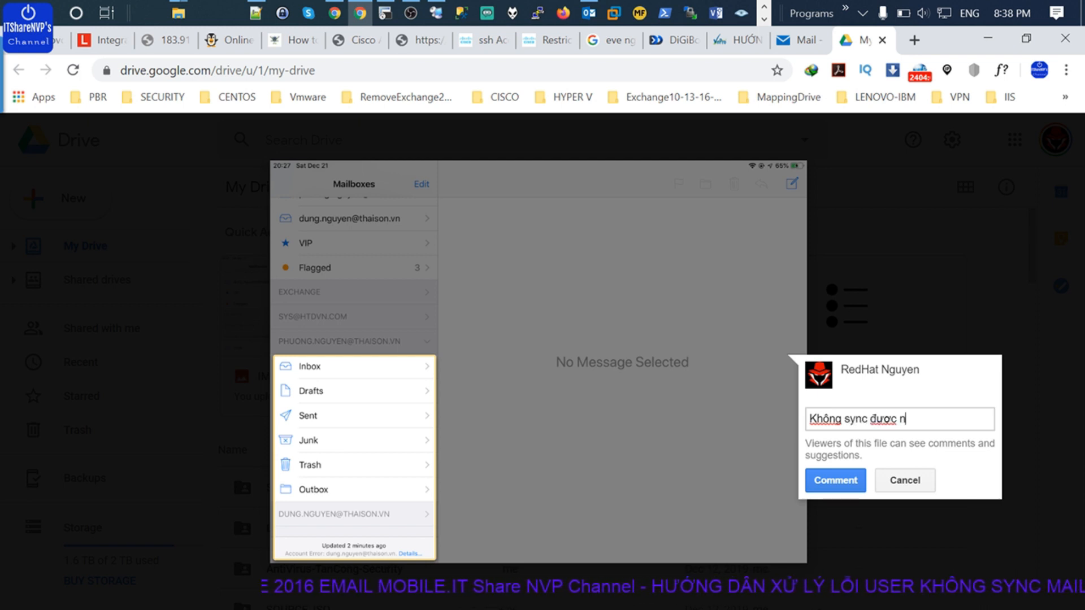
type("hông thấy dươd")
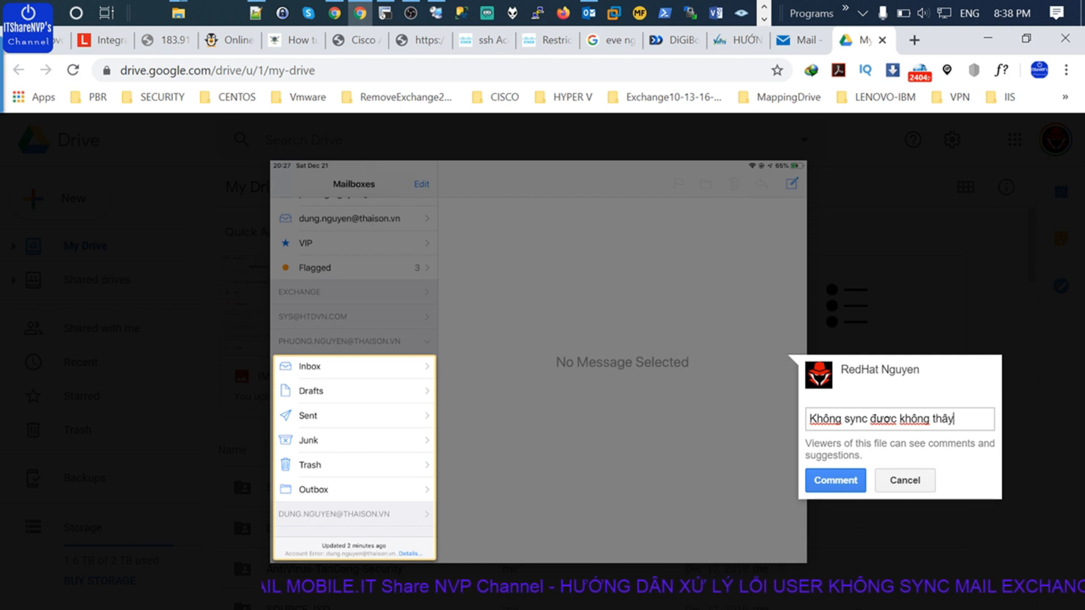
type("c mấy th")
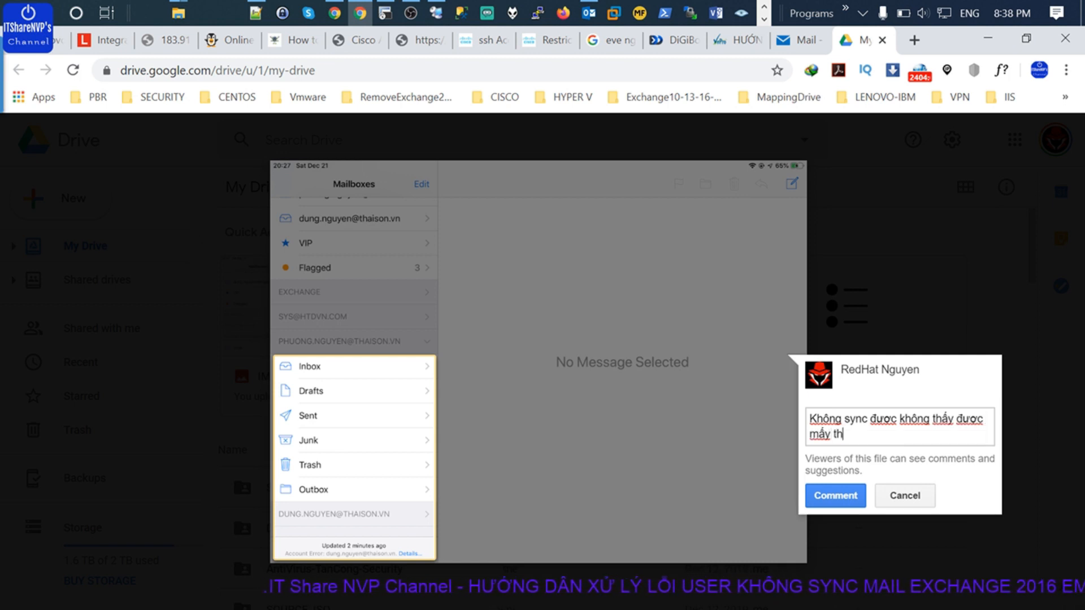
type("ư inbox, sent imtems")
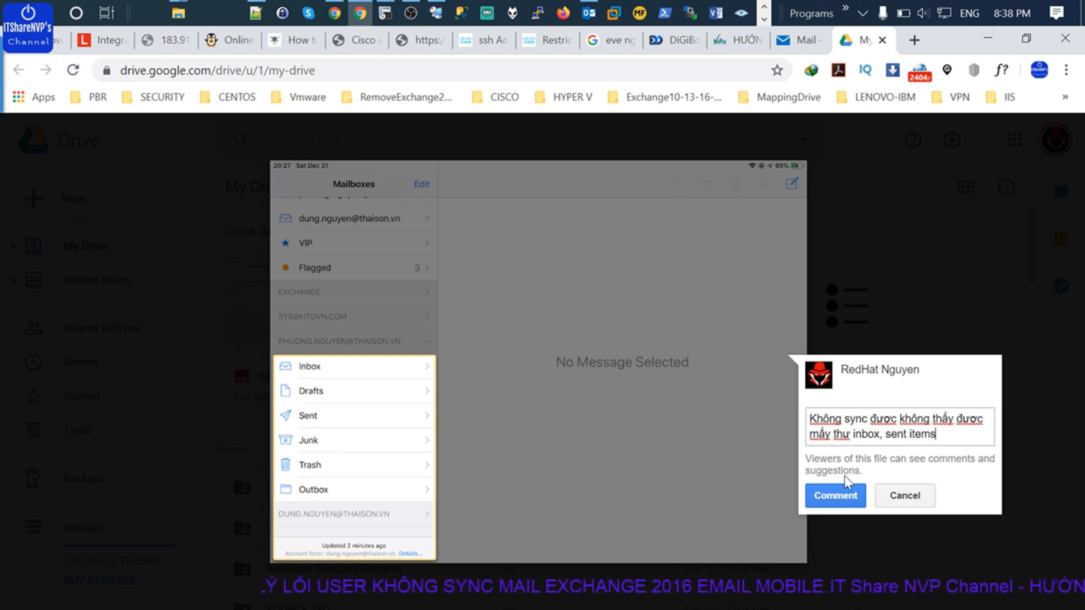
left_click(836, 496)
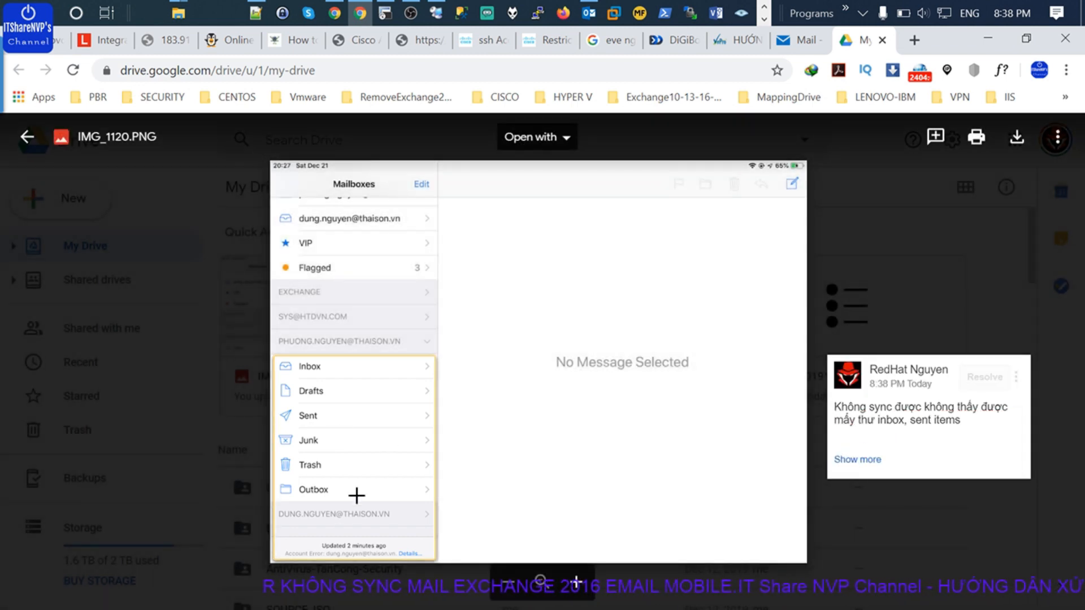
Step: Resolve the comment about the inbox and sent items mail on IMG_1120.PNG
mouse_move(276, 505)
left_mouse_down()
mouse_move(451, 564)
mouse_move(436, 563)
left_mouse_up()
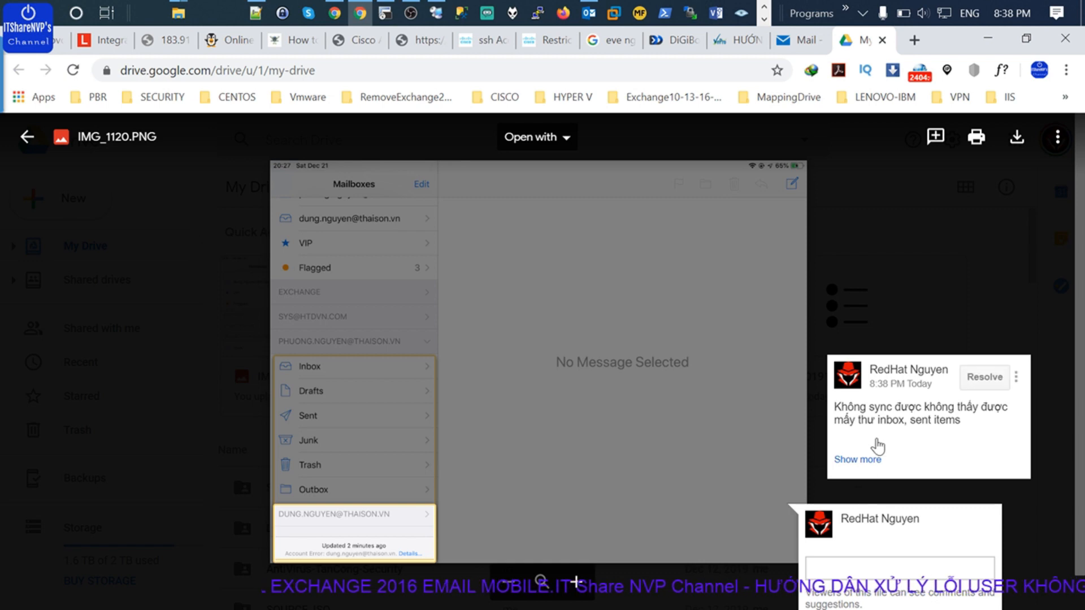
left_click(862, 459)
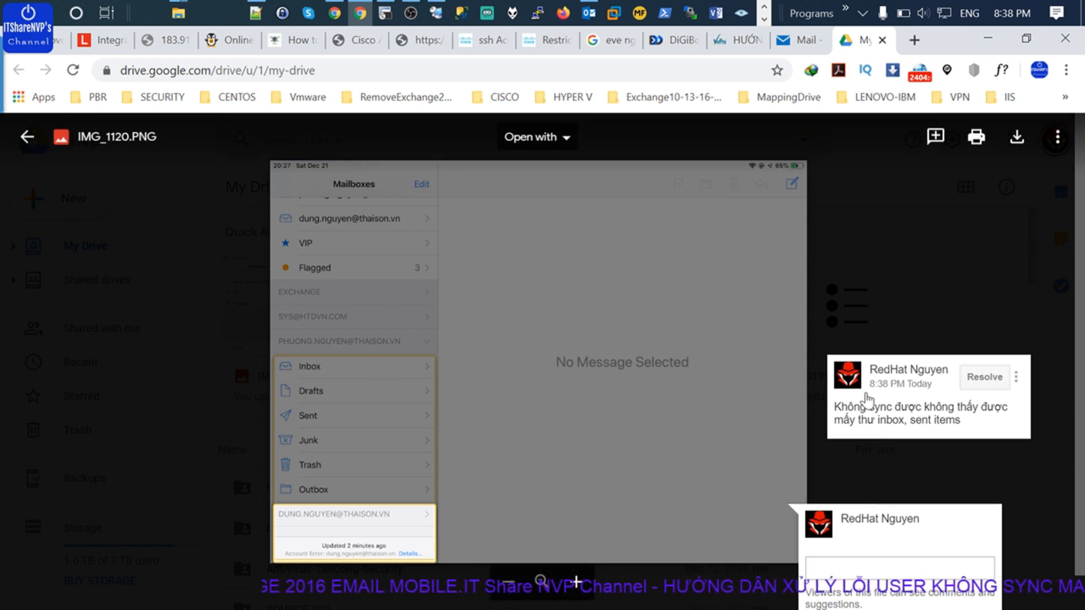
double_click(880, 408)
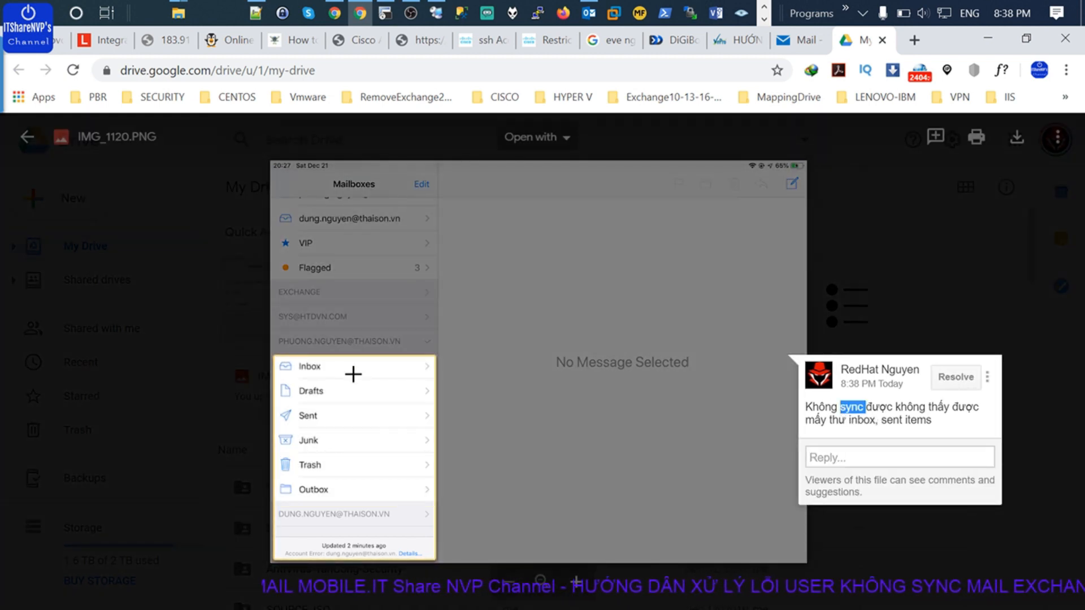
left_click(826, 458)
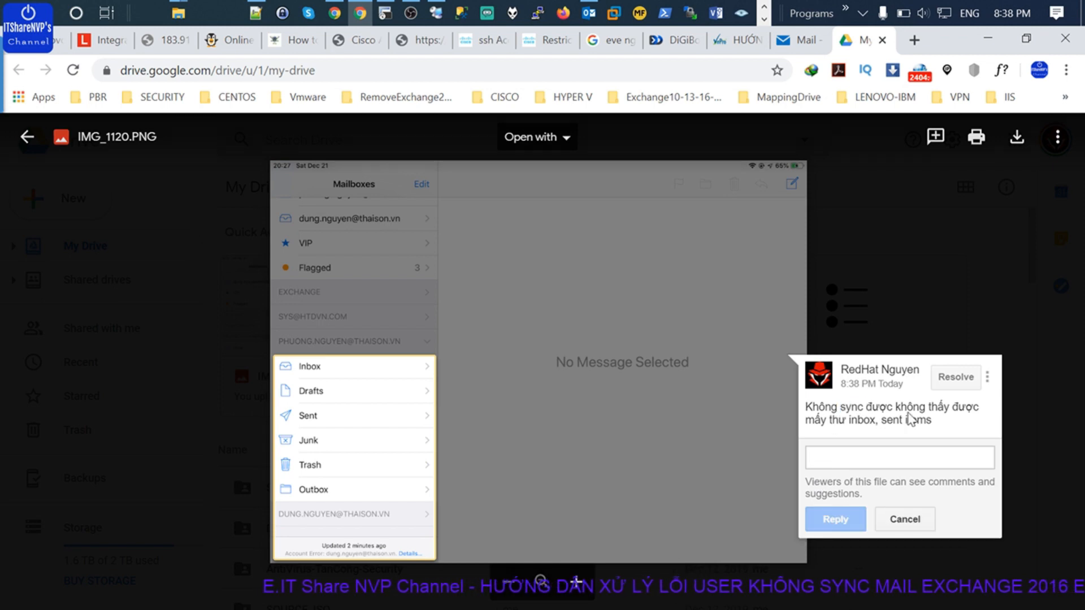
left_click(960, 380)
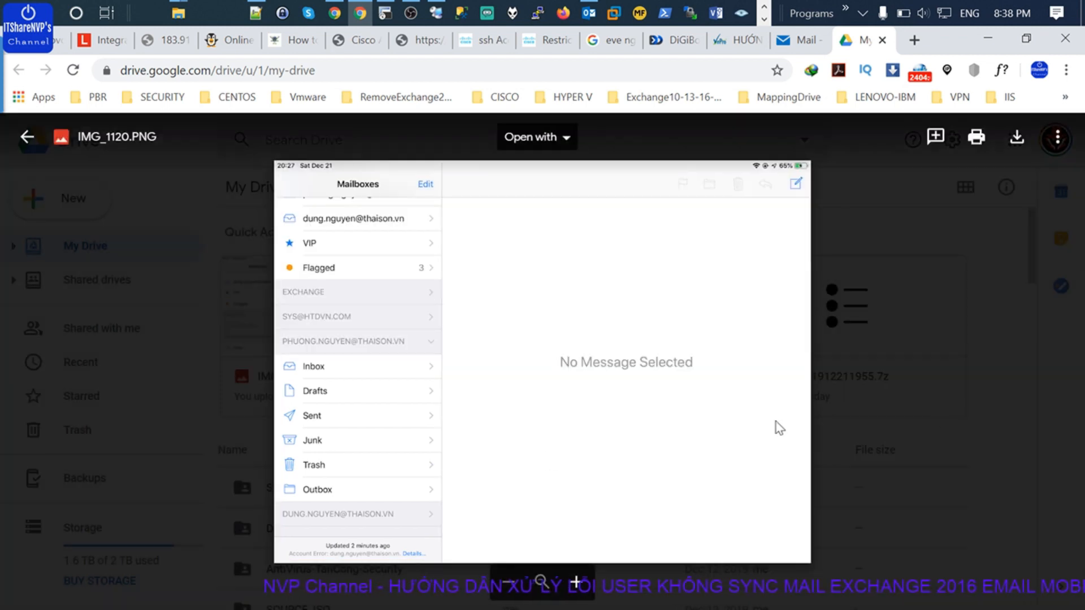
Step: Comment "Lỗi user ad, nên không sync được, các folder email: inbox, sent items,.." on the last account's heading and account error area
left_click_drag(279, 504, 448, 570)
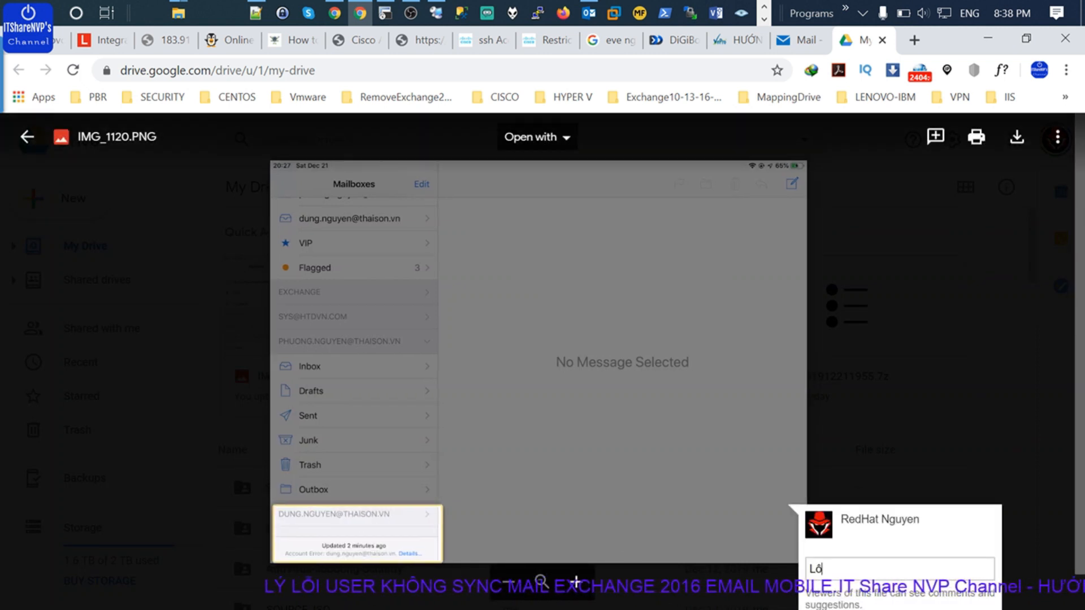
type("Lỗi user ad, nên không sync được,")
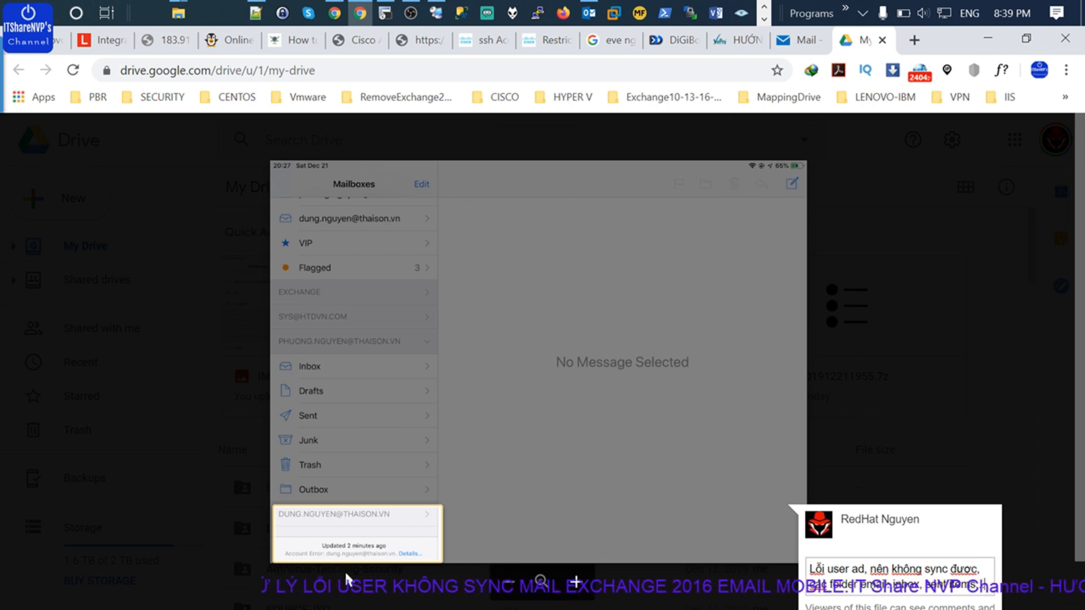
left_click(703, 519)
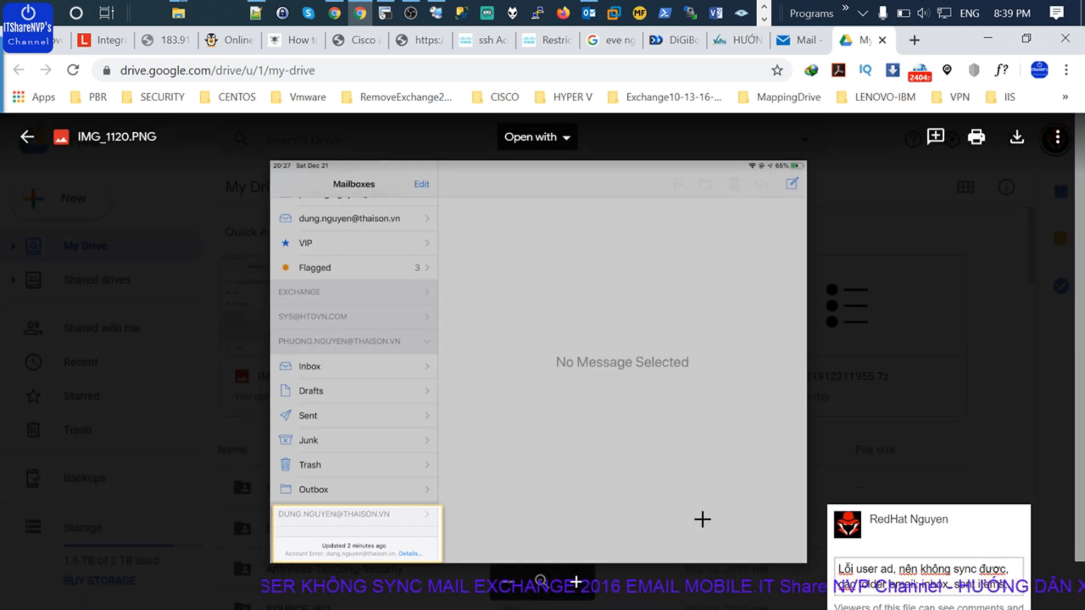
left_click(861, 598)
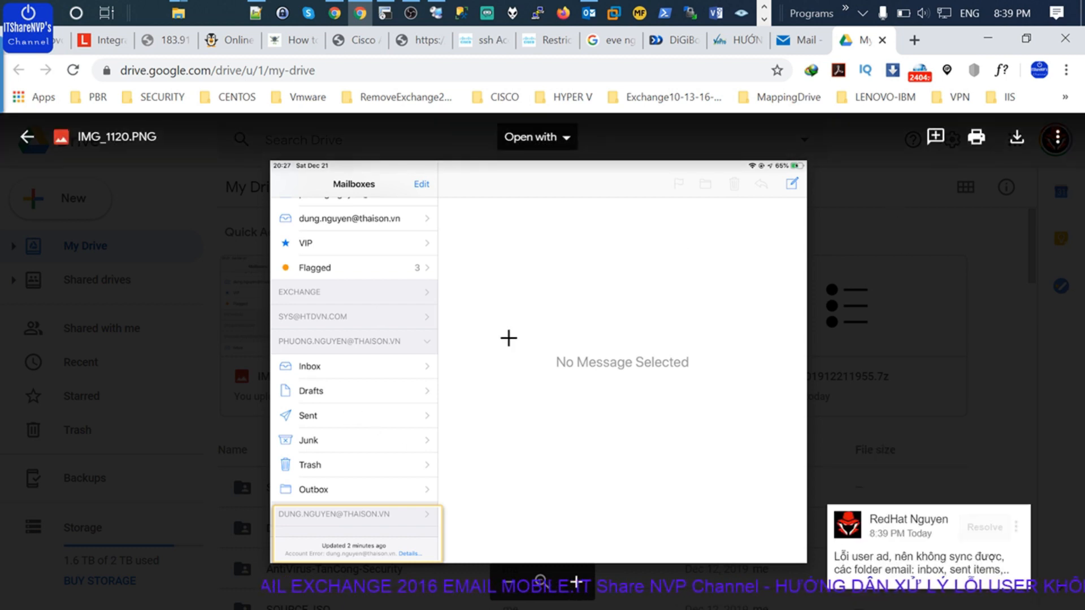
Step: Close IMG_1120.PNG and open the image IMG_1119.PNG from Quick Access in My Drive
left_click(879, 303)
left_click(606, 321)
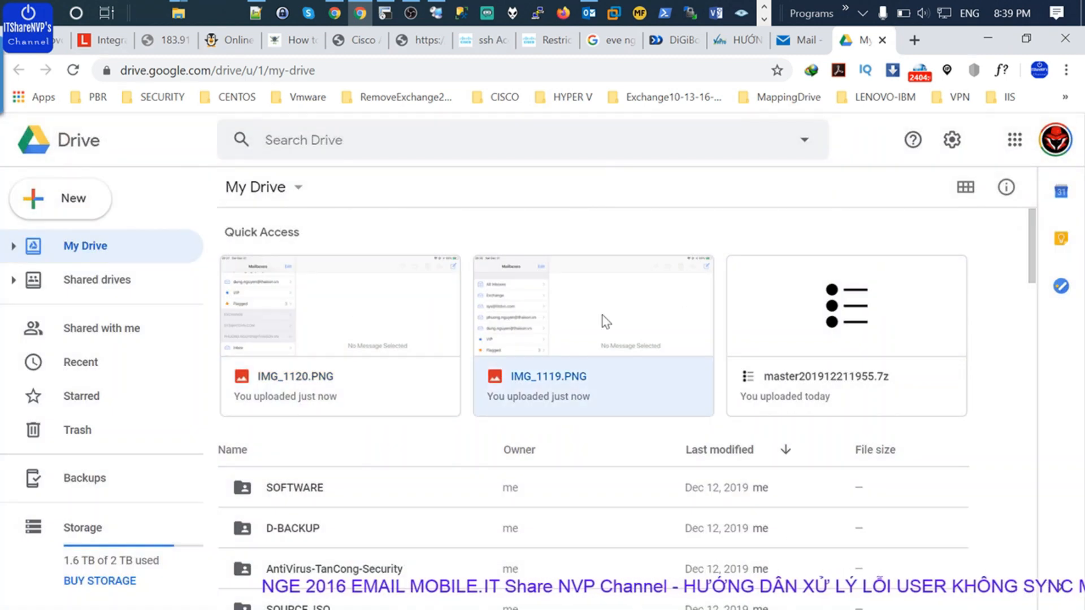
double_click(606, 321)
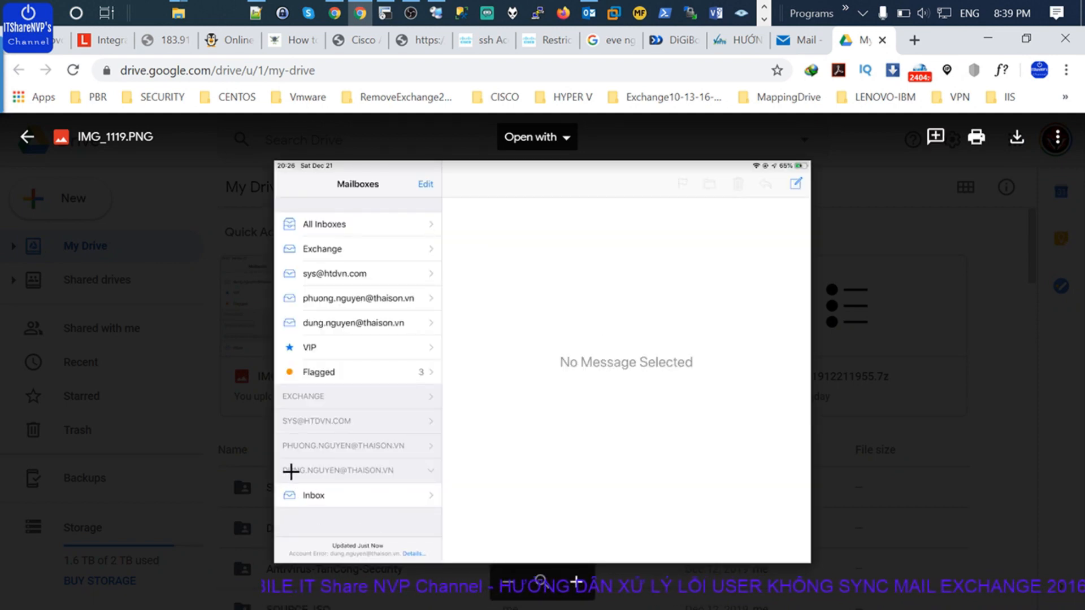
Step: Comment "Lỗi lỗi" on the area from the last account's heading down to the account error on IMG_1119.PNG
left_click_drag(273, 462, 434, 562)
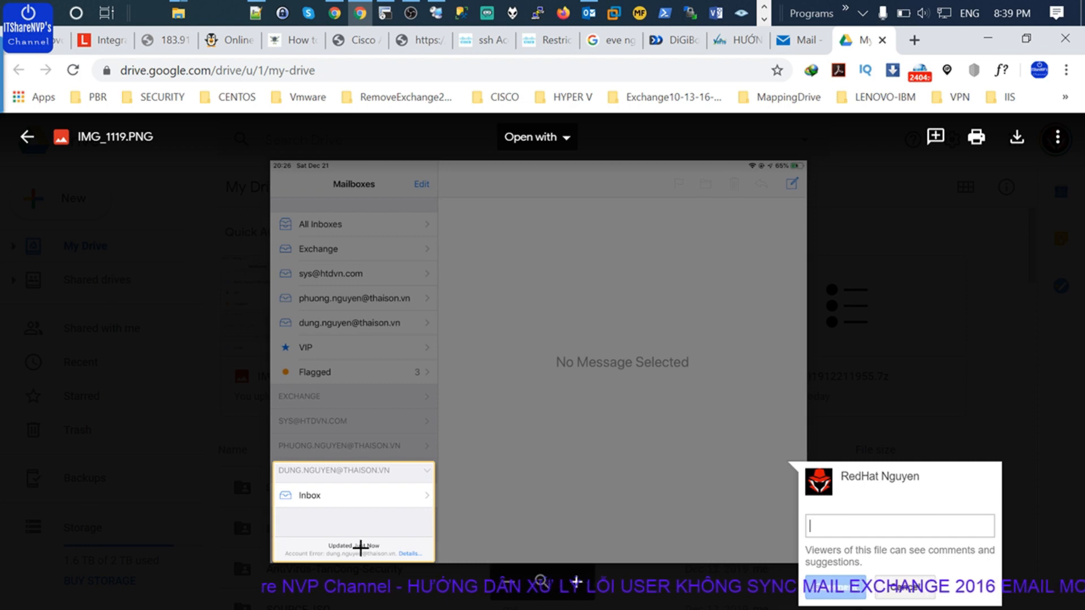
type("Loi")
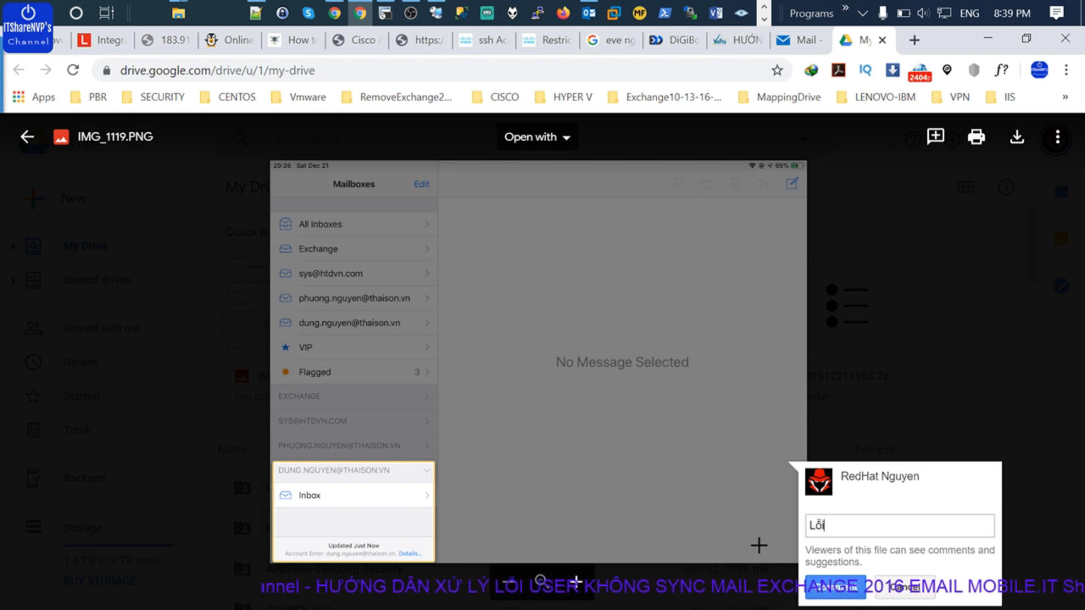
type(" lỗi")
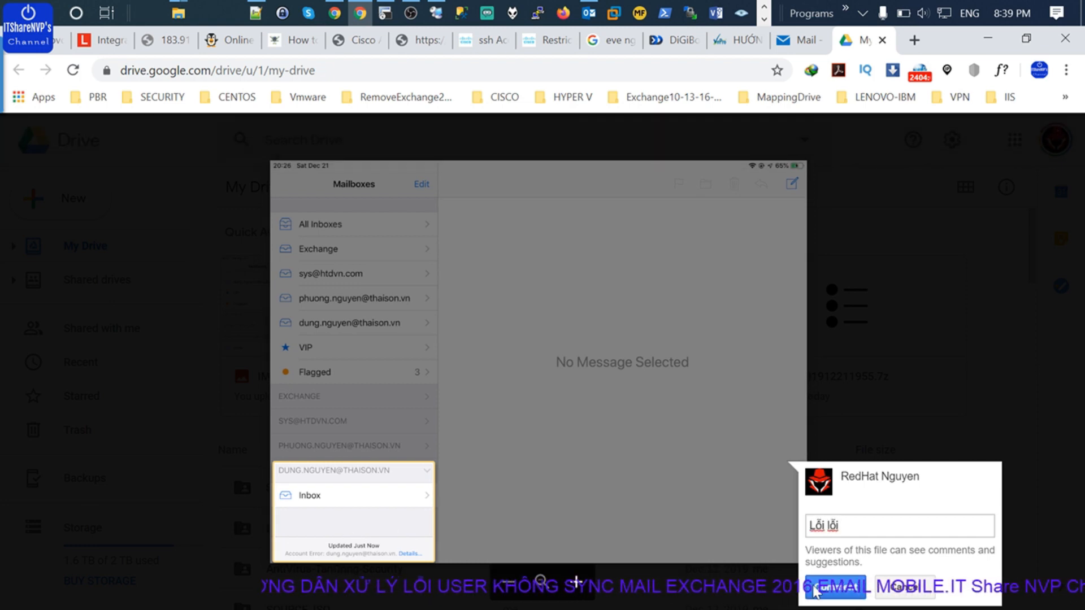
left_click(814, 591)
Step: Switch to the Notepad++ notes and add "--Lỗi không sync các thư mục foler defalult: inbox, sent items" under "1.Khảo sát."
left_click(255, 13)
left_click(123, 187)
key("Return")
type("--Lo")
type("ỗi không sy")
type("nc các thư ")
type("mc")
type("c ")
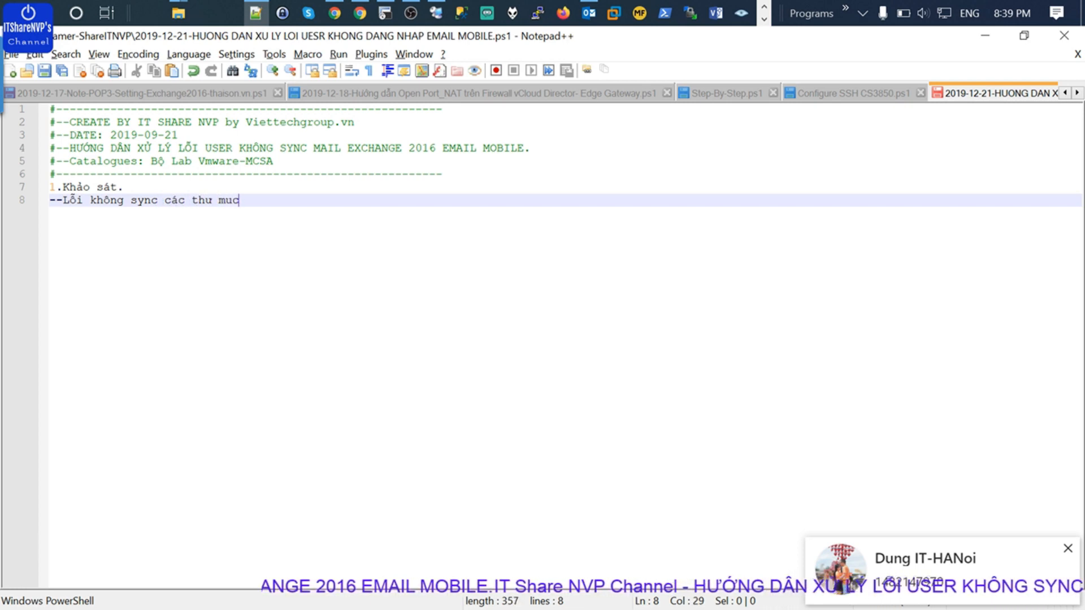
type("foler defalult: inbox,")
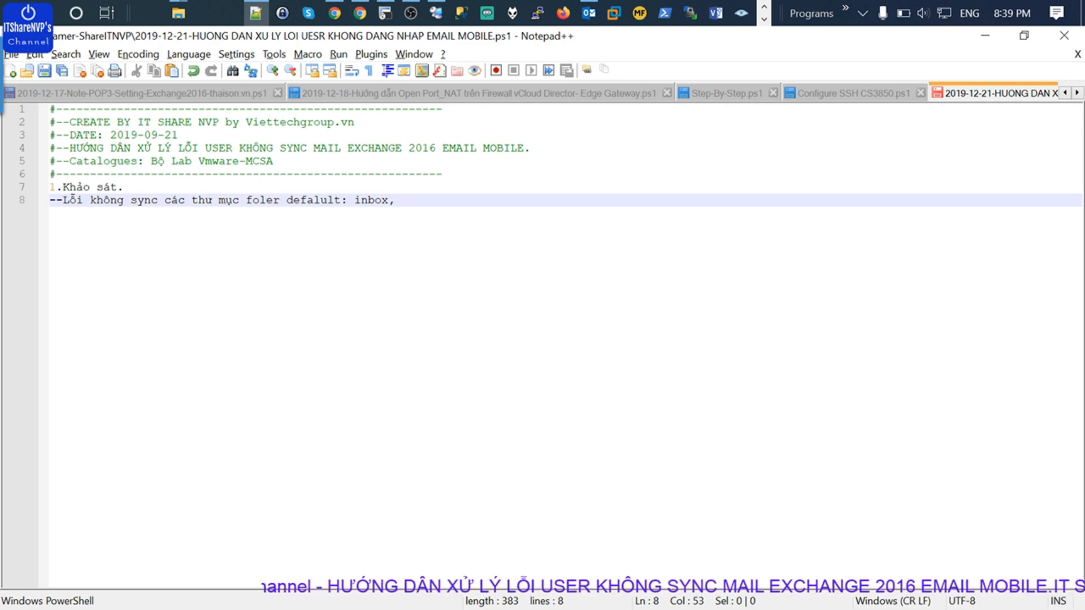
type(" sent iem")
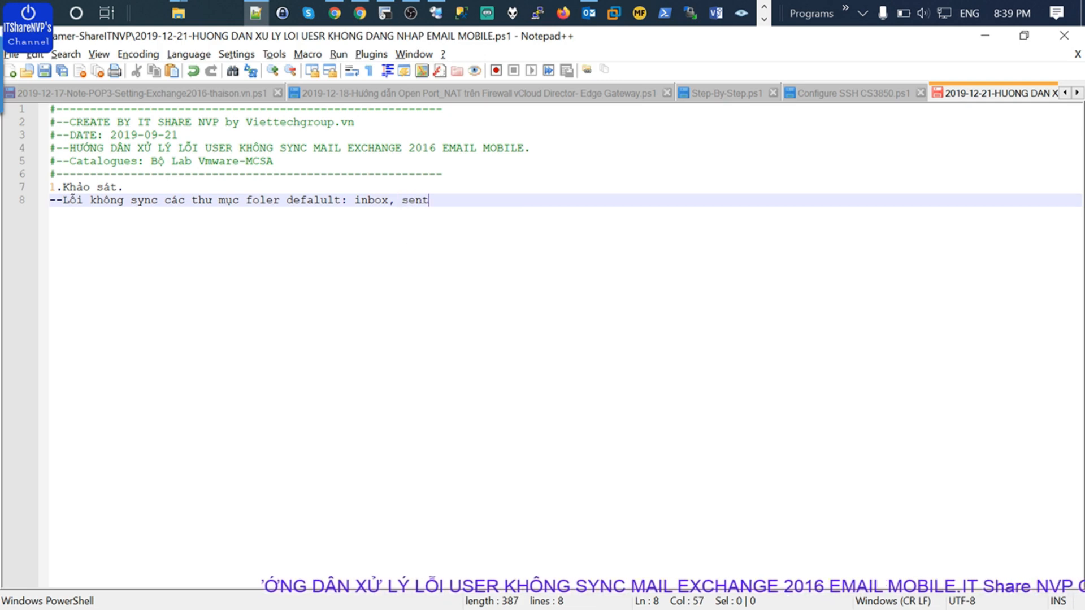
key("BackSpace")
key("BackSpace")
type("tems")
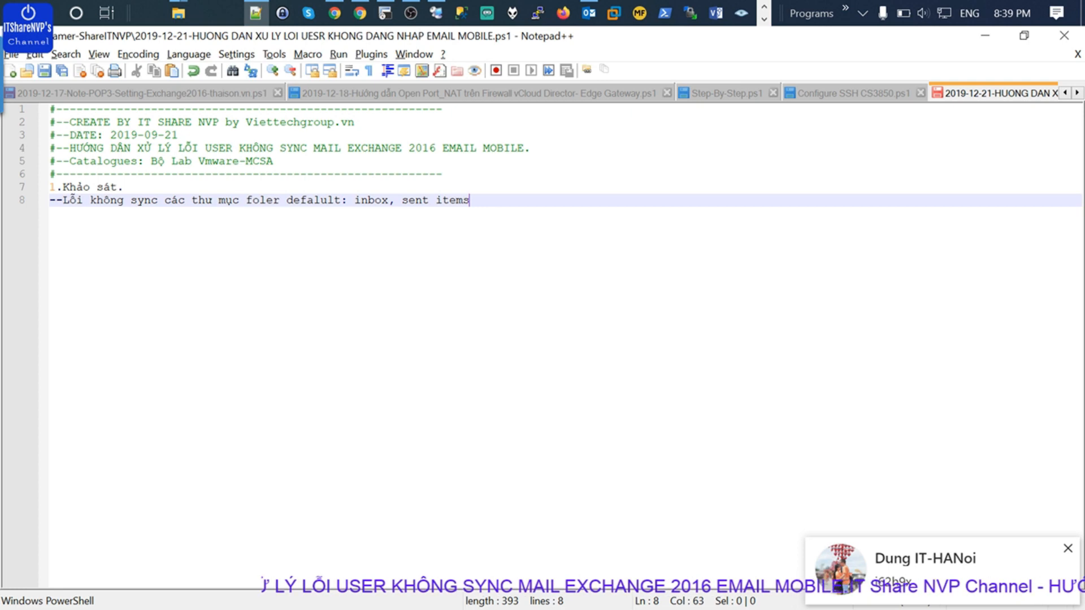
Step: Add a "--" line and the heading "2. Đây là kn đã xử lý rồi nên lỗi AD" below the survey note
key("Return")
type("--")
key("Return")
type("2. Đâ")
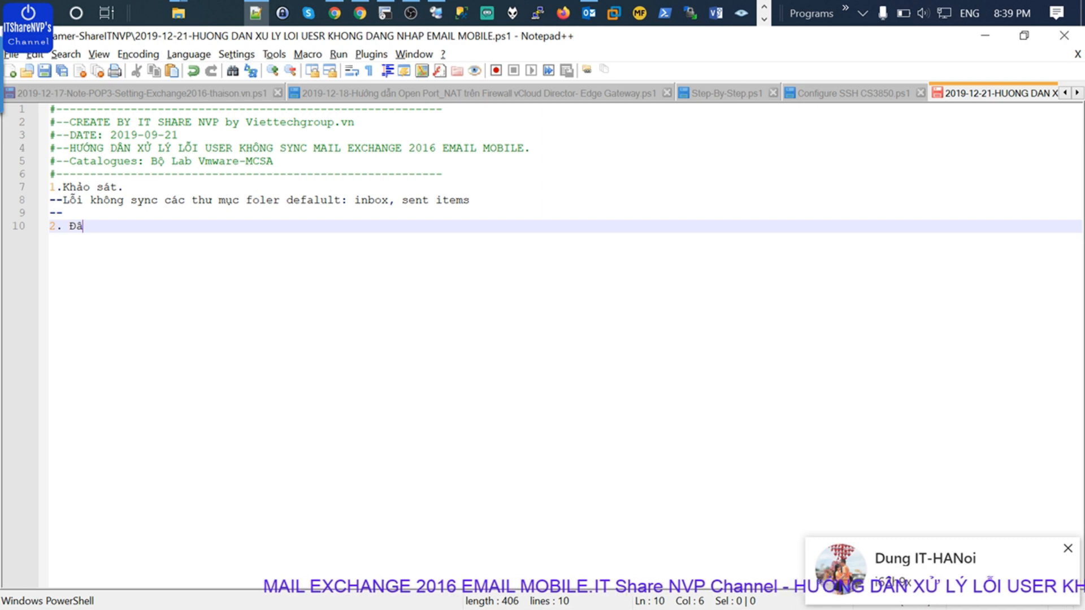
type("y là k")
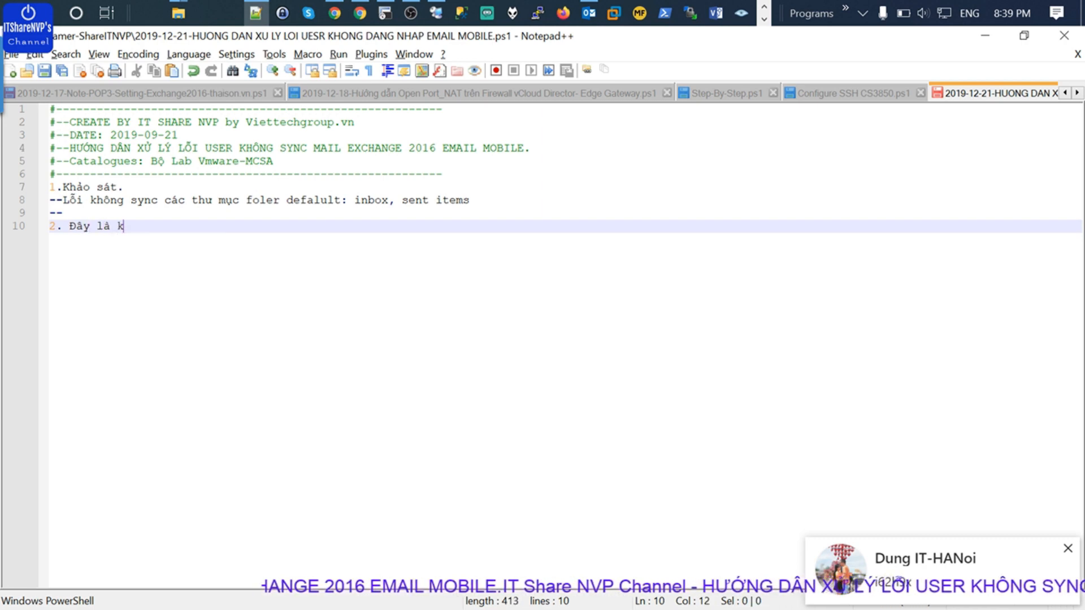
type("n đã xử lý")
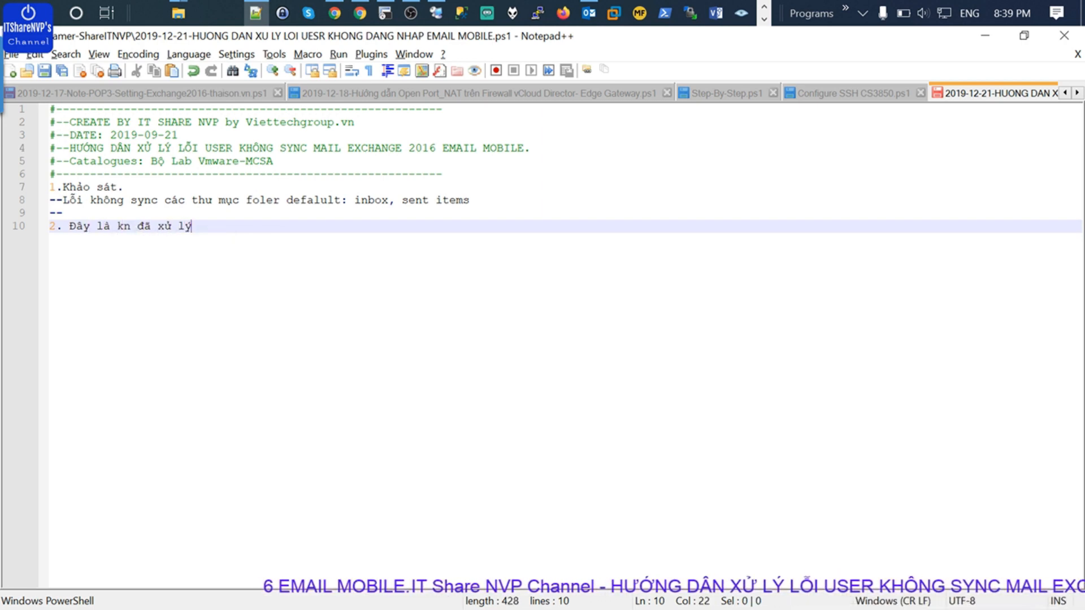
type(" rồi nên lỗi AD")
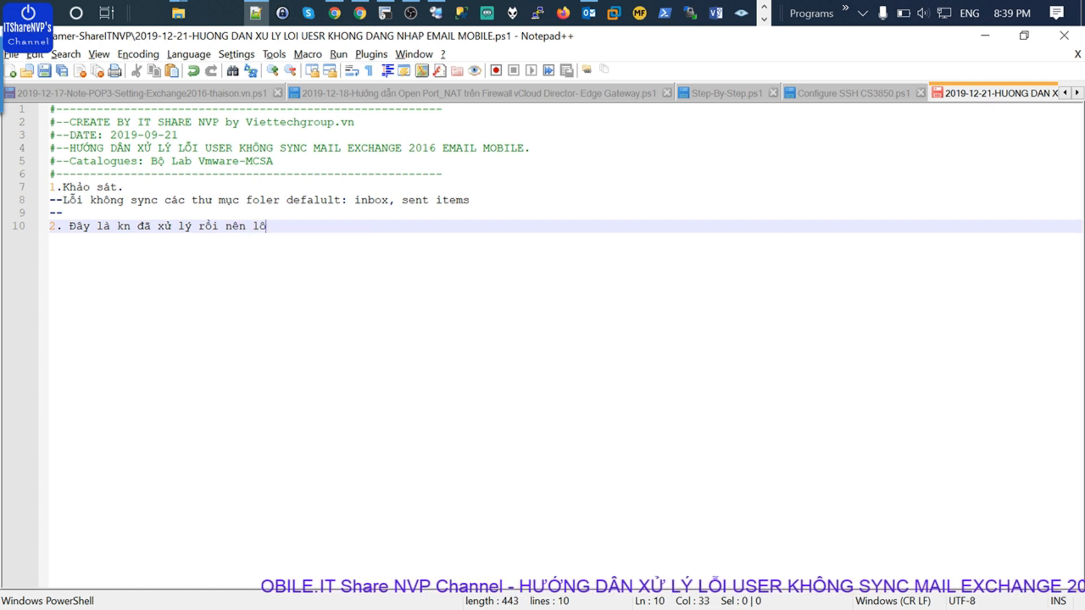
Step: Add the lines "--Vào AD", "--CHọn đúng user lỗi-" and "--" under heading 2, and save the notes file
key("Return")
type("--Vào AD")
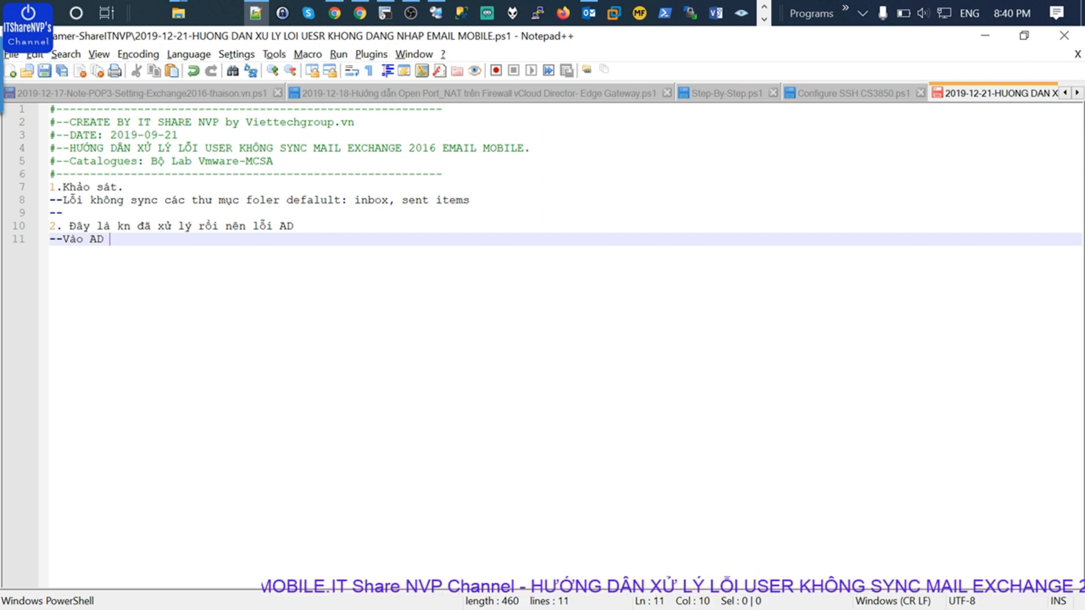
key("Return")
type("--CHọn đúng u")
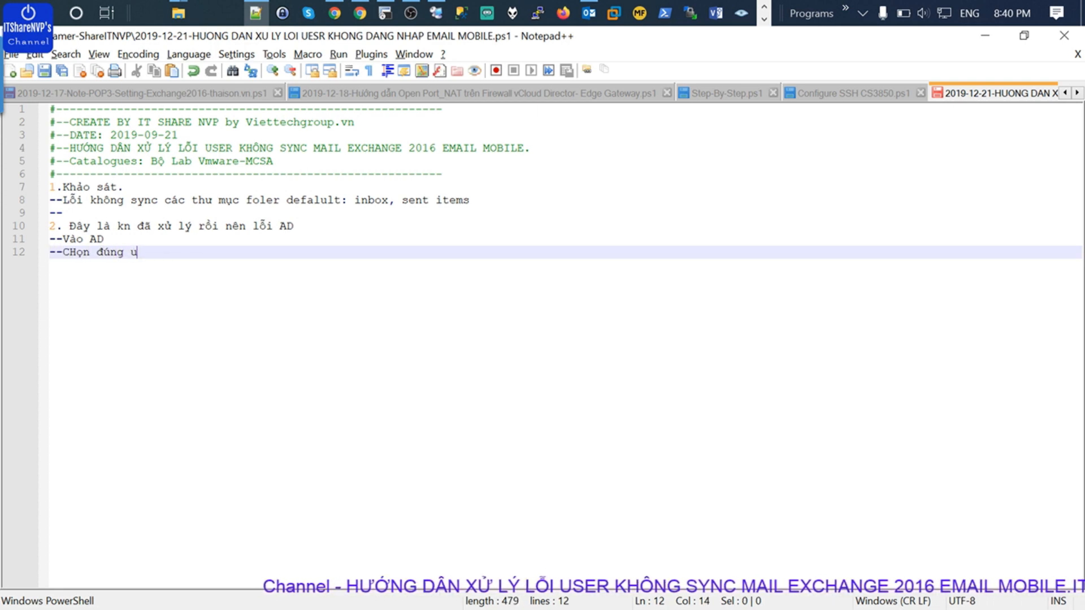
type("ser loỗi")
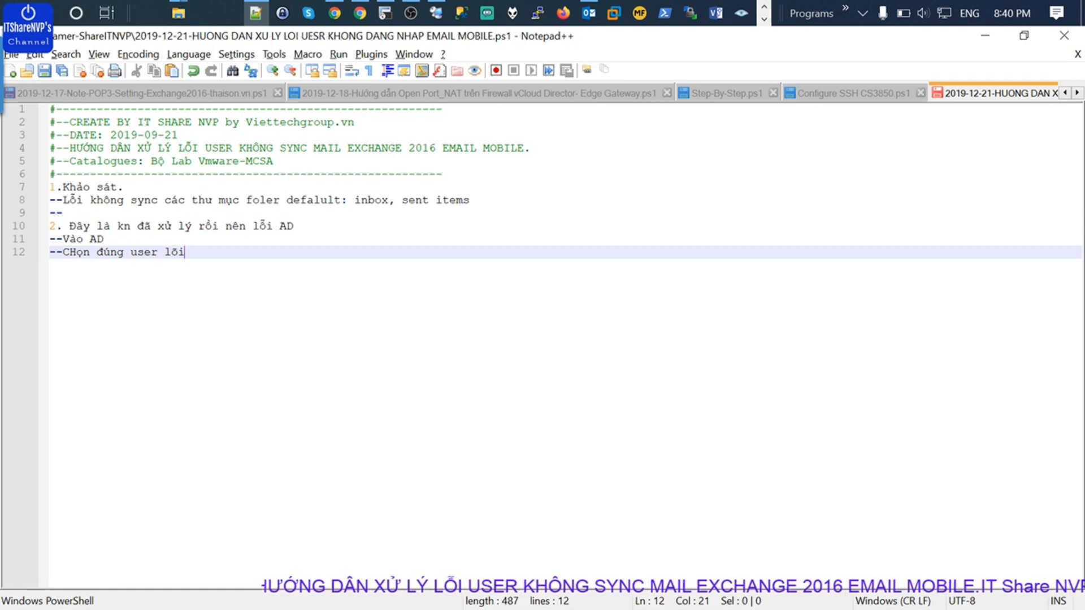
type("-")
key("Return")
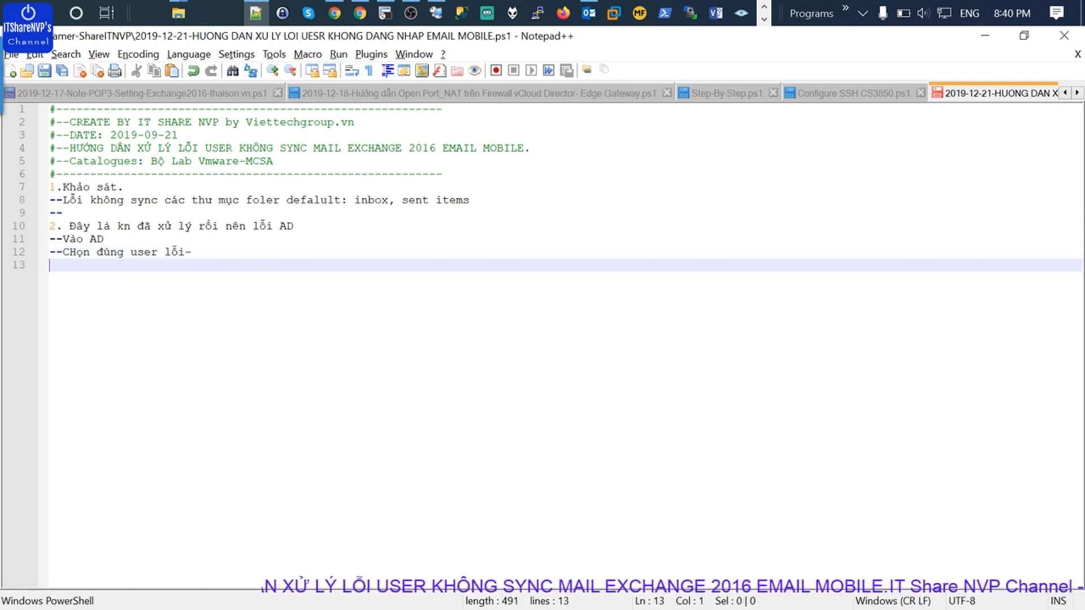
type("--")
key("ctrl+s")
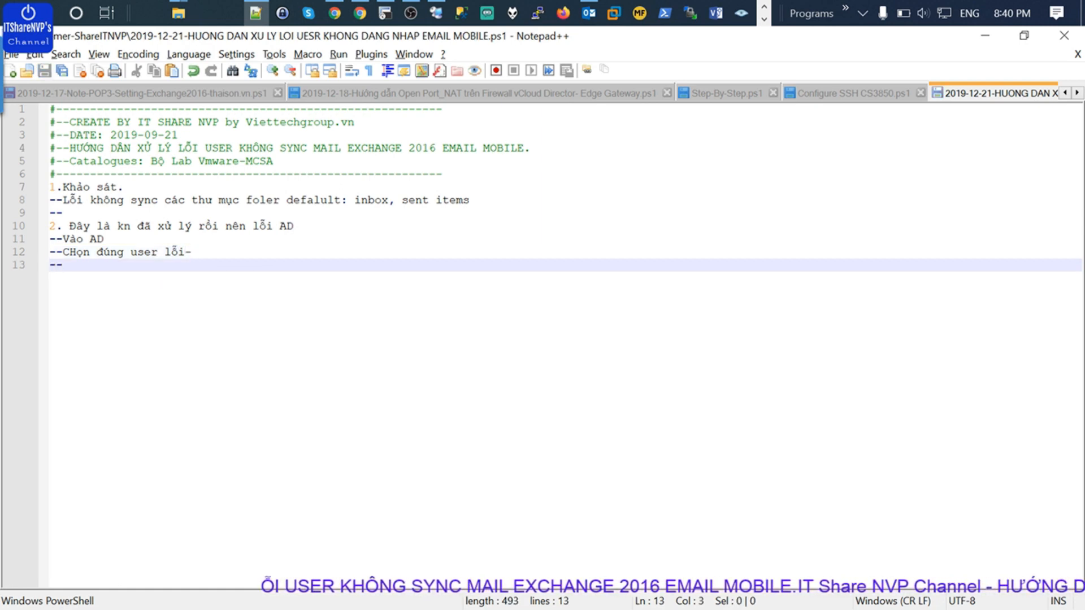
Step: Copy the server's partner ID from the Zalo chat and use it to start a remote control connection in TeamViewer
left_click(764, 19)
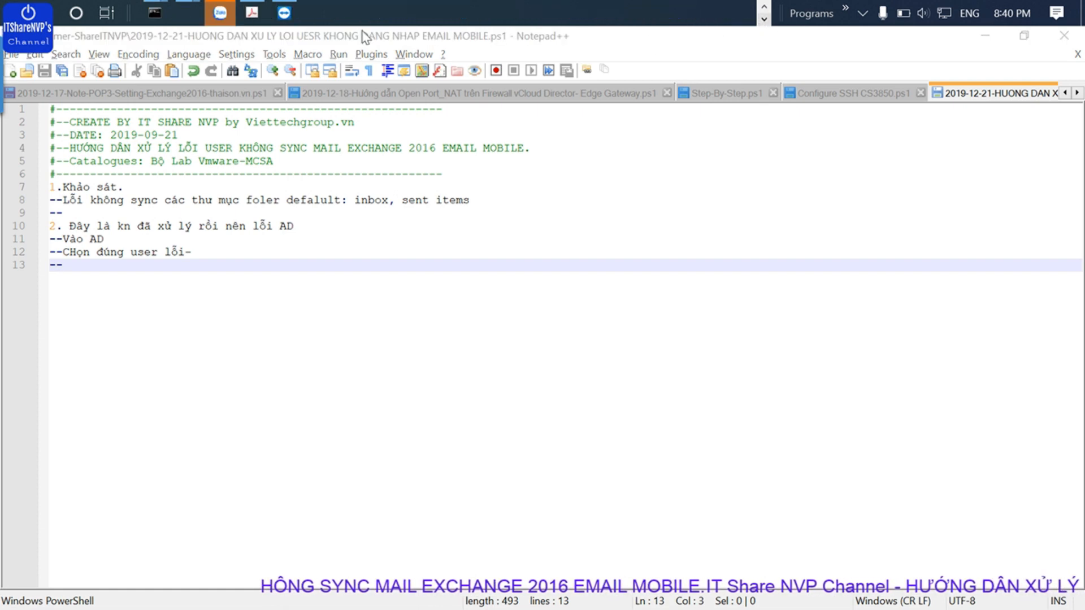
left_click(221, 13)
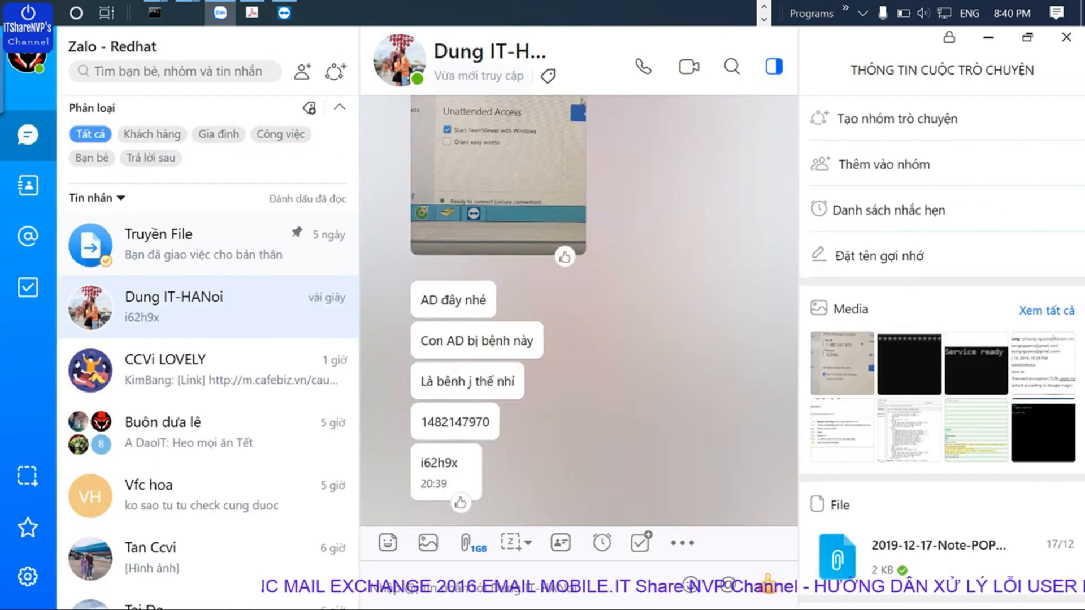
double_click(455, 422)
key("ctrl+c")
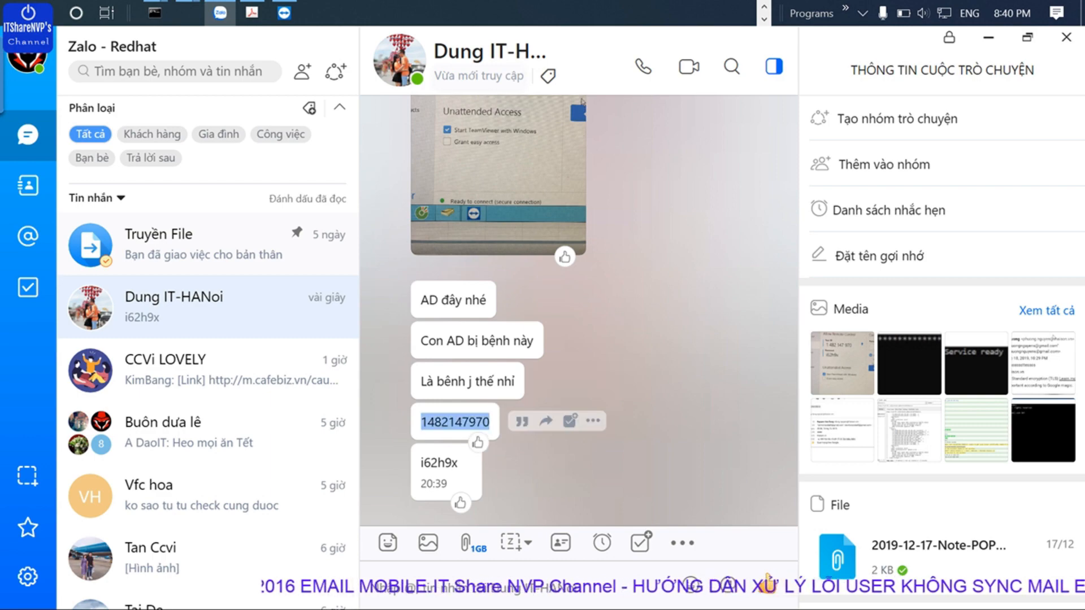
left_click(284, 12)
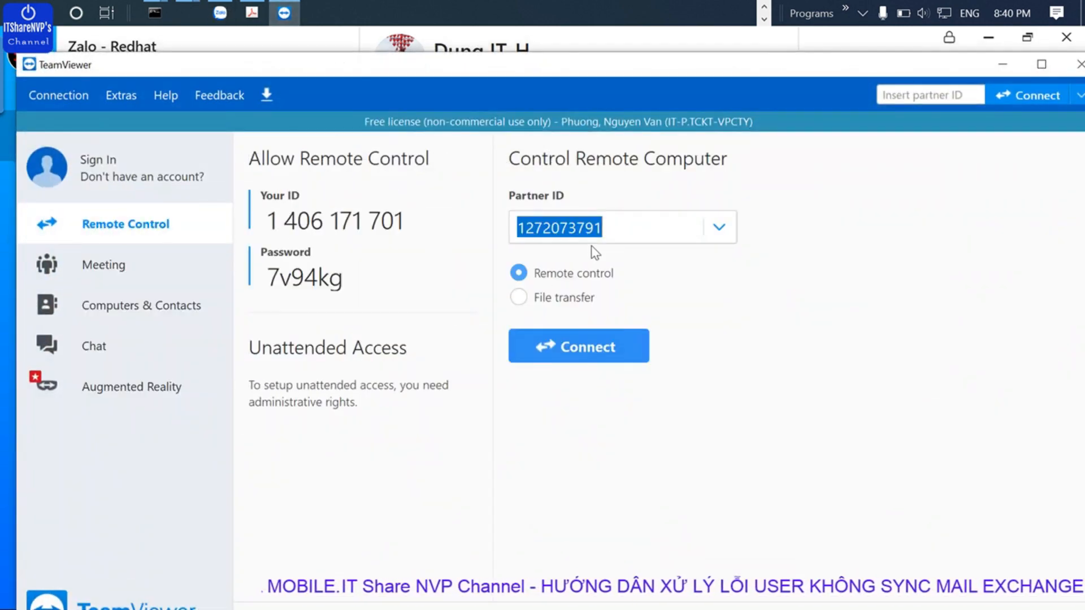
key("ctrl+v")
left_click(567, 349)
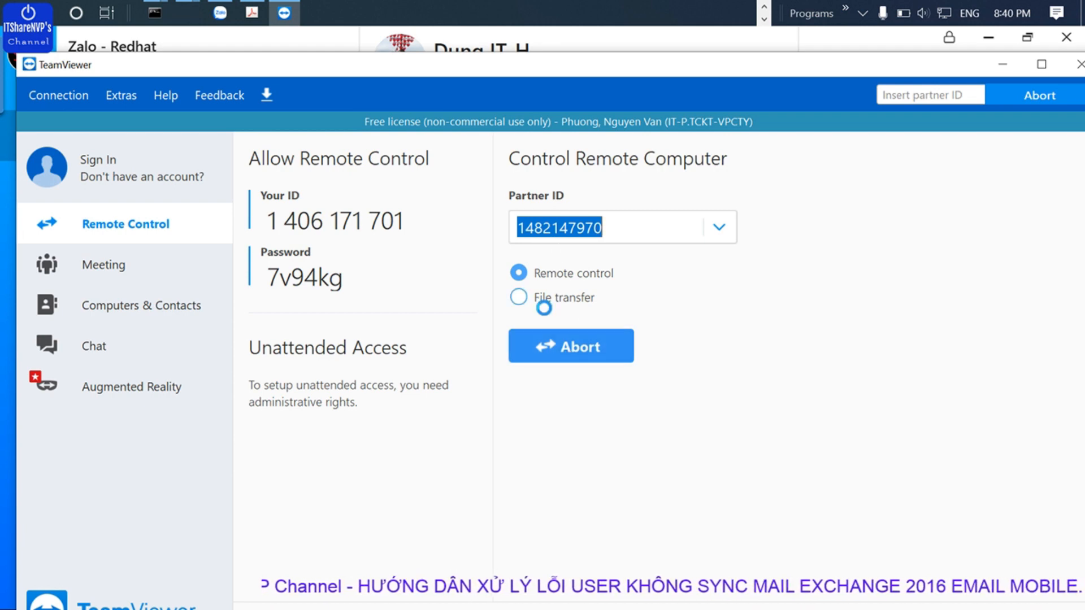
Step: Copy the TeamViewer password from the Zalo chat, enter it in the password field and log on to the remote server
left_click(220, 12)
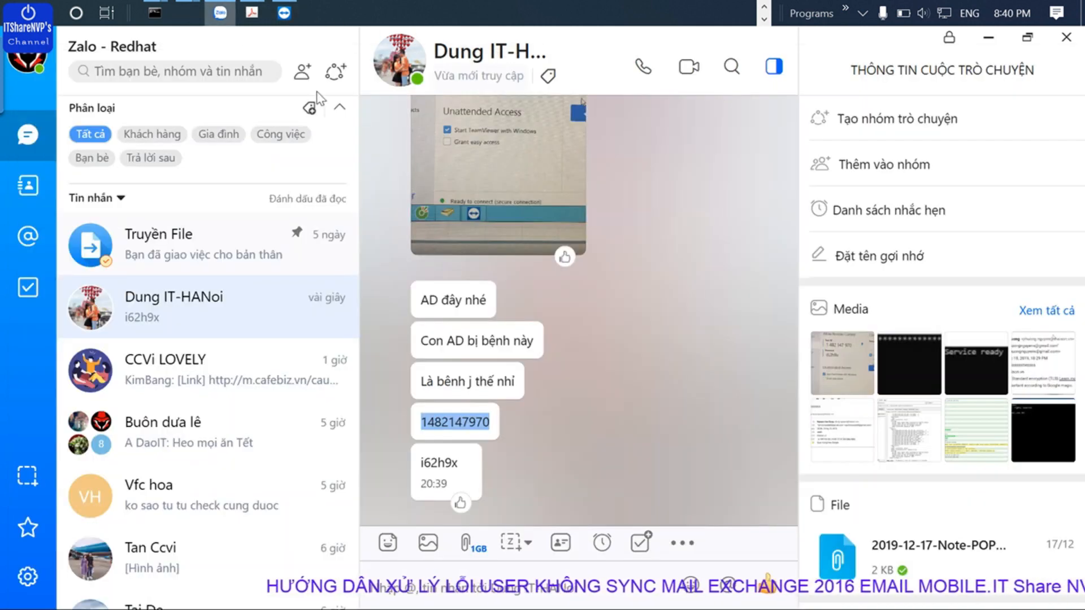
double_click(439, 463)
key("ctrl+c")
key("alt+Tab")
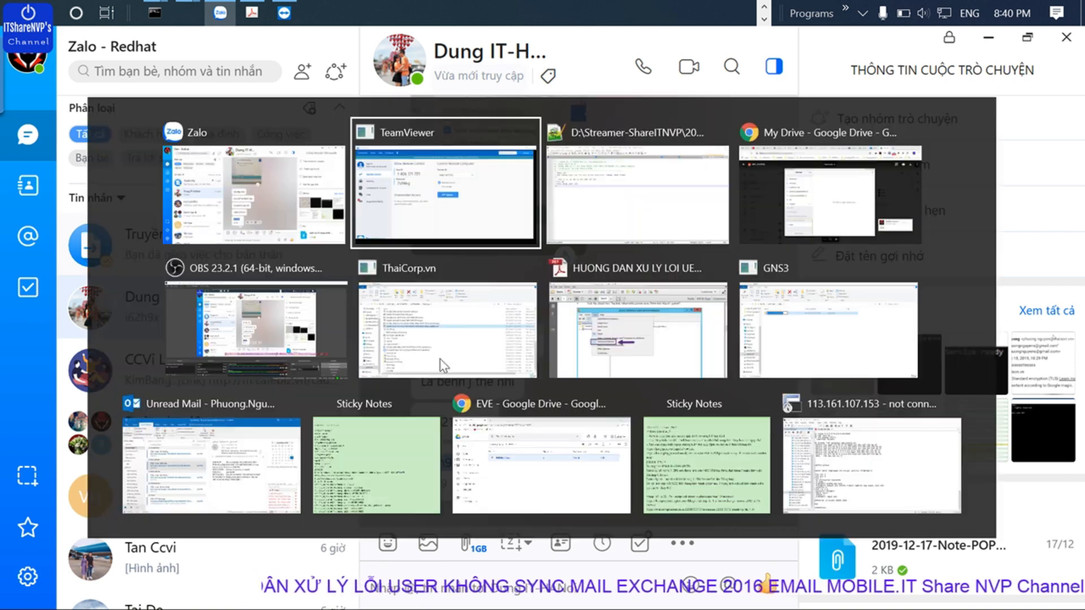
key("ctrl+v")
left_click(573, 295)
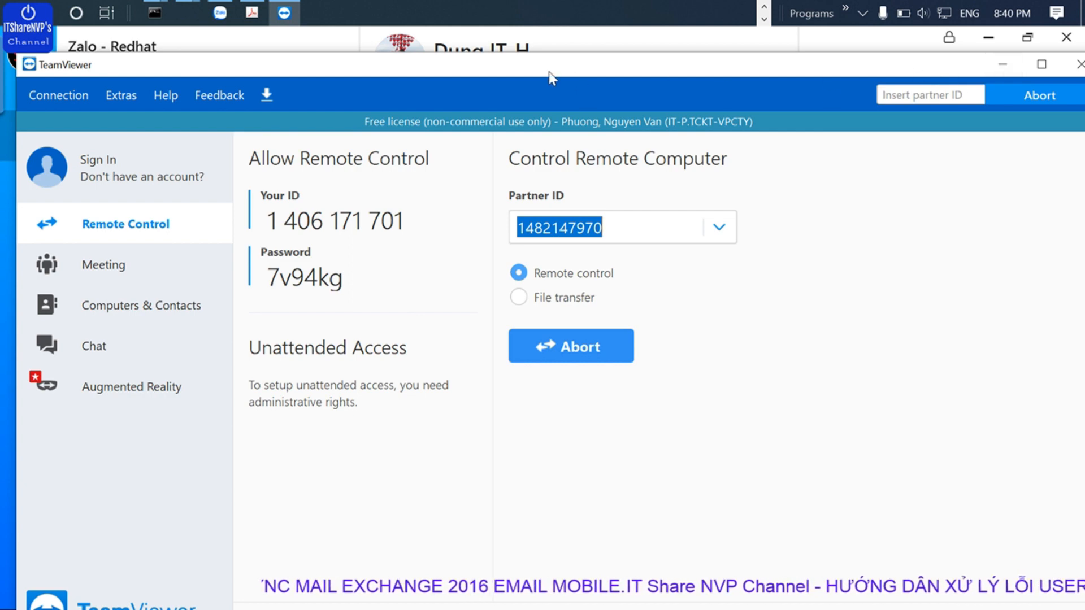
left_click_drag(531, 64, 519, 40)
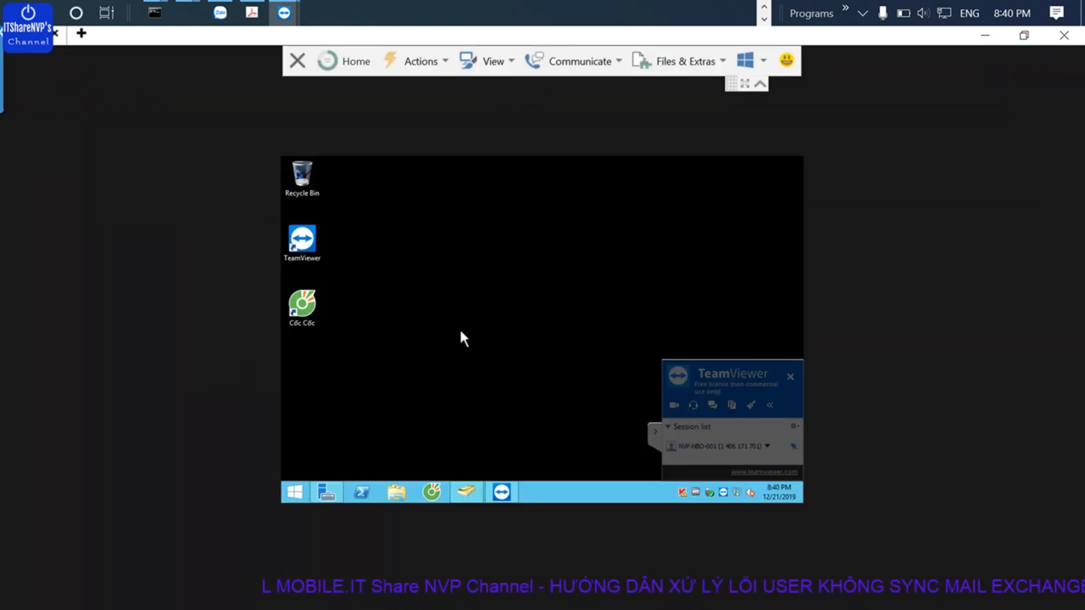
Step: Bring up Active Directory Users and Computers on the remote server, expand the ThaiSon unit and select the affected user
right_click(504, 284)
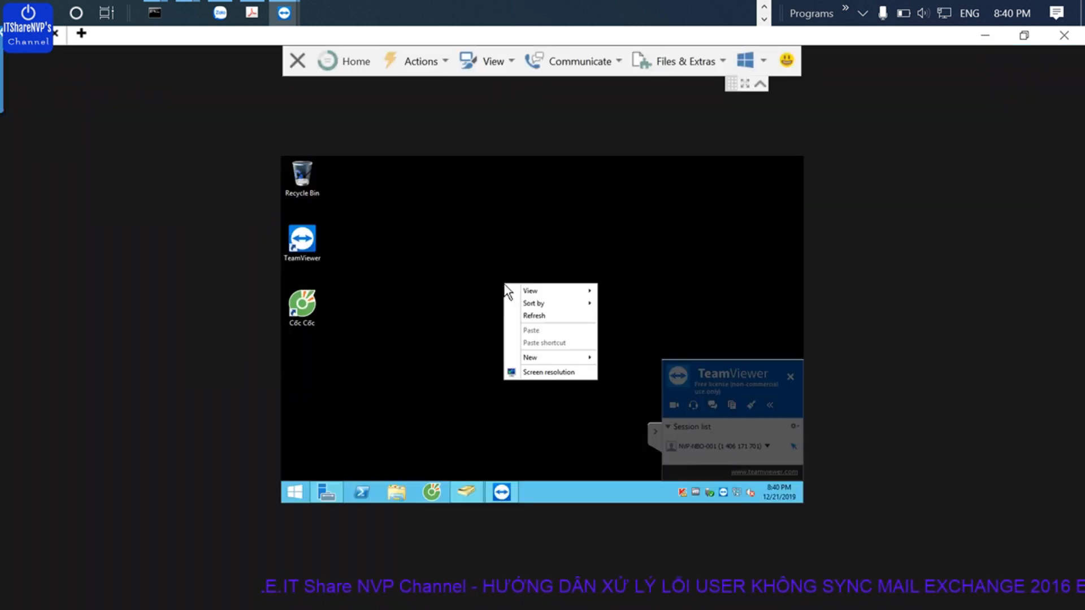
left_click(537, 314)
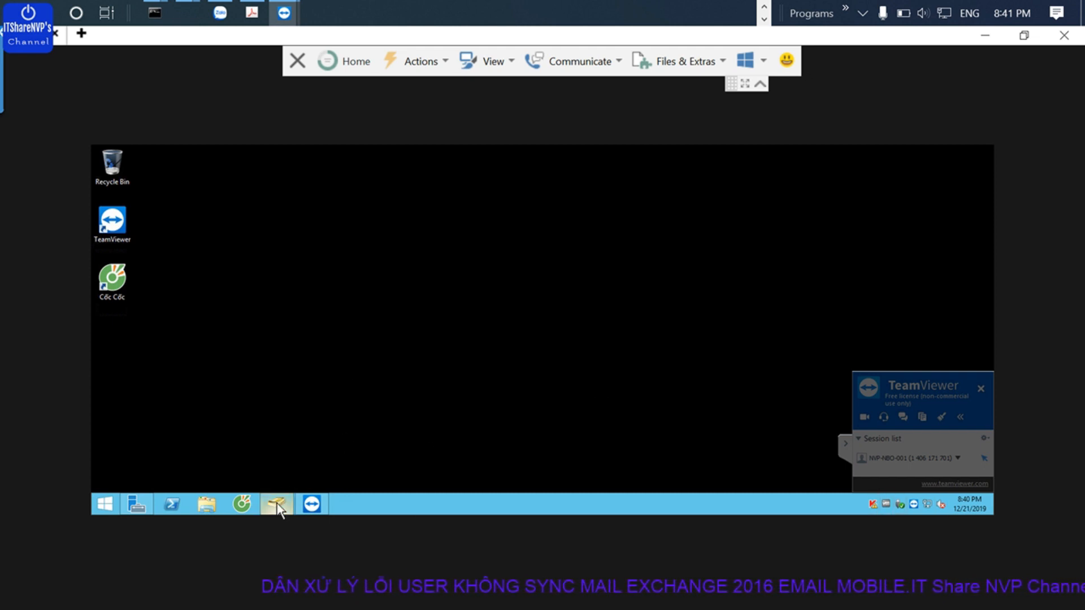
mouse_move(276, 503)
left_click(277, 442)
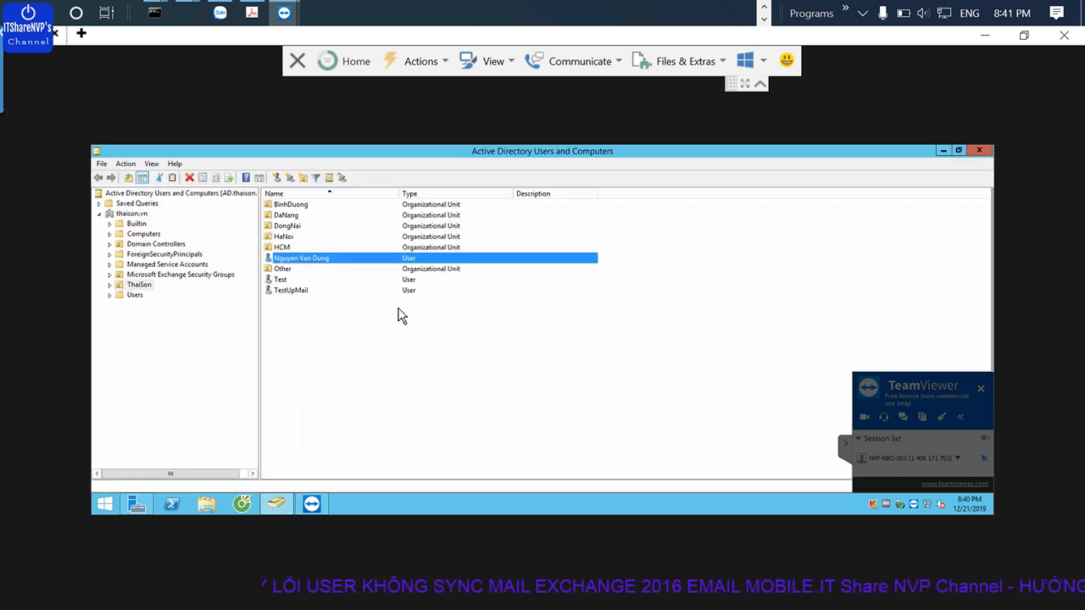
left_click(110, 285)
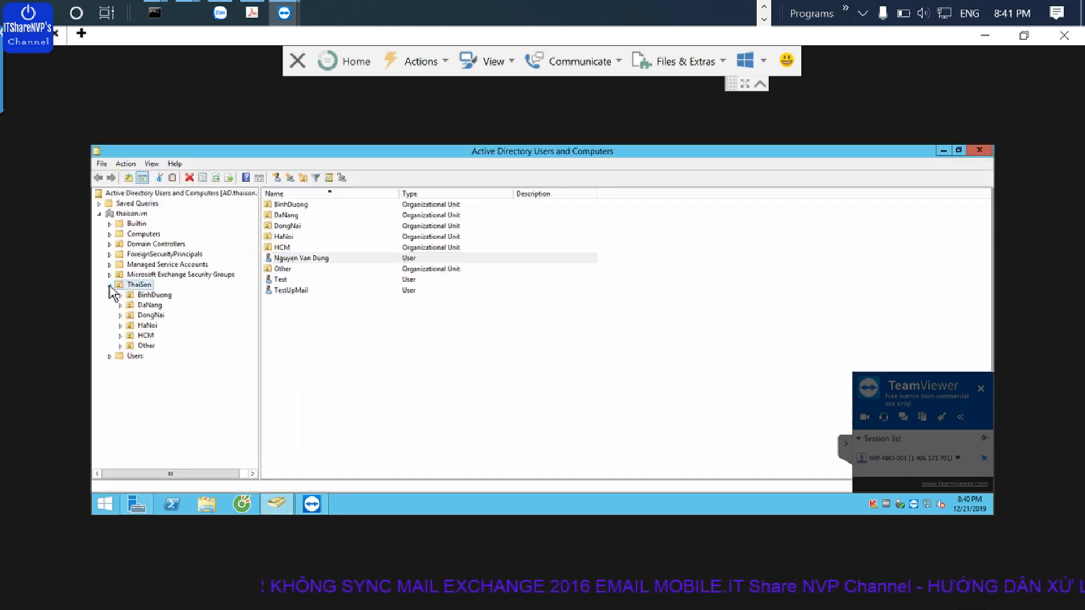
left_click(322, 260)
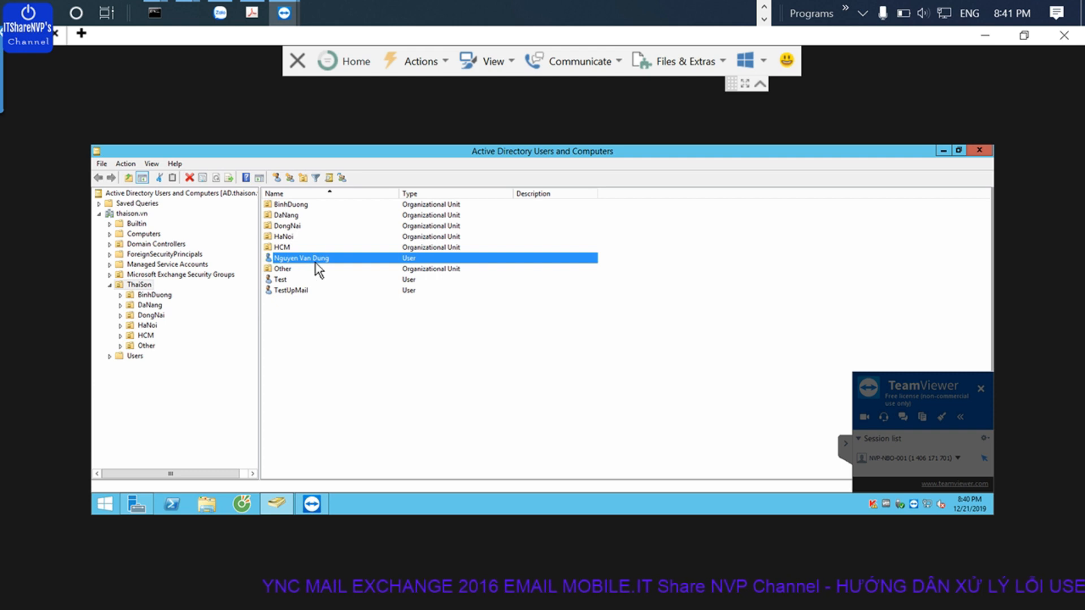
Step: Turn on Advanced Features in Active Directory Users and Computers and show the contents of the Users container
left_click(152, 163)
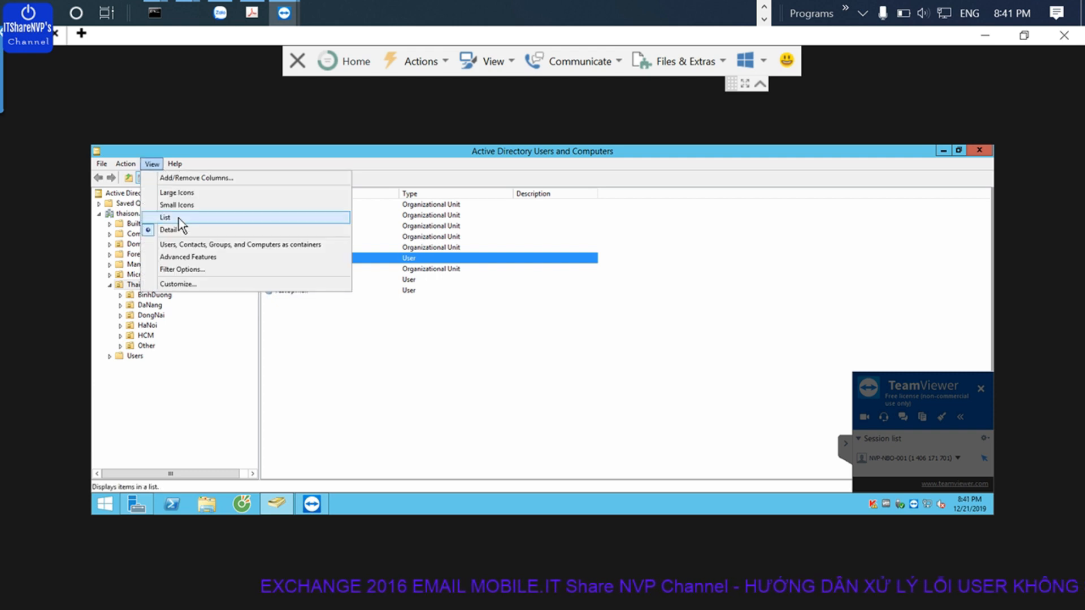
left_click(181, 257)
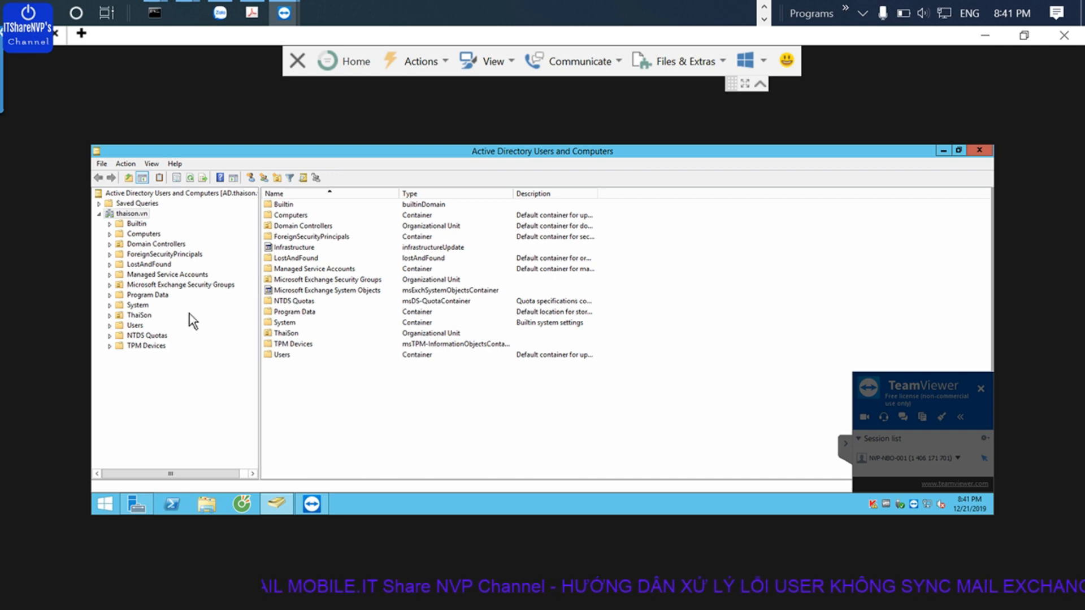
left_click(135, 326)
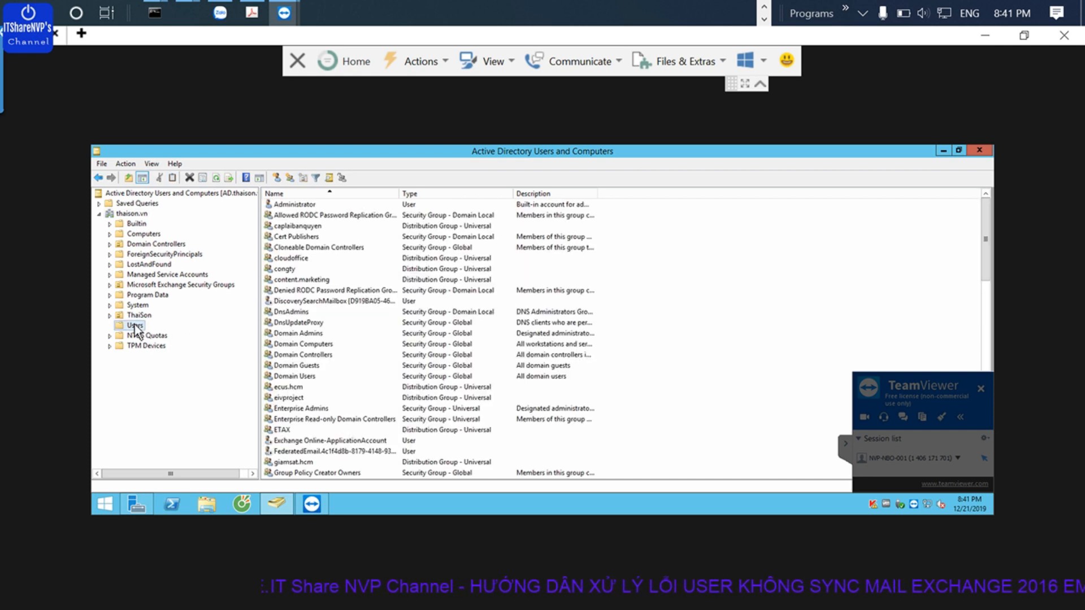
Step: Show the contents of the ThaiSon unit and bring up the affected user's properties
left_click(139, 315)
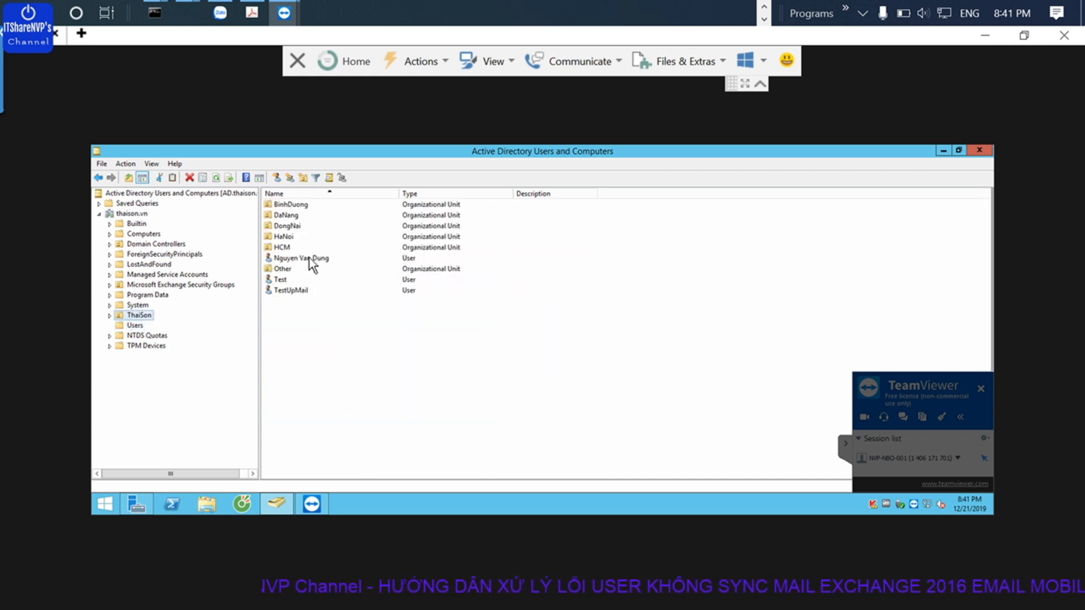
left_click(309, 260)
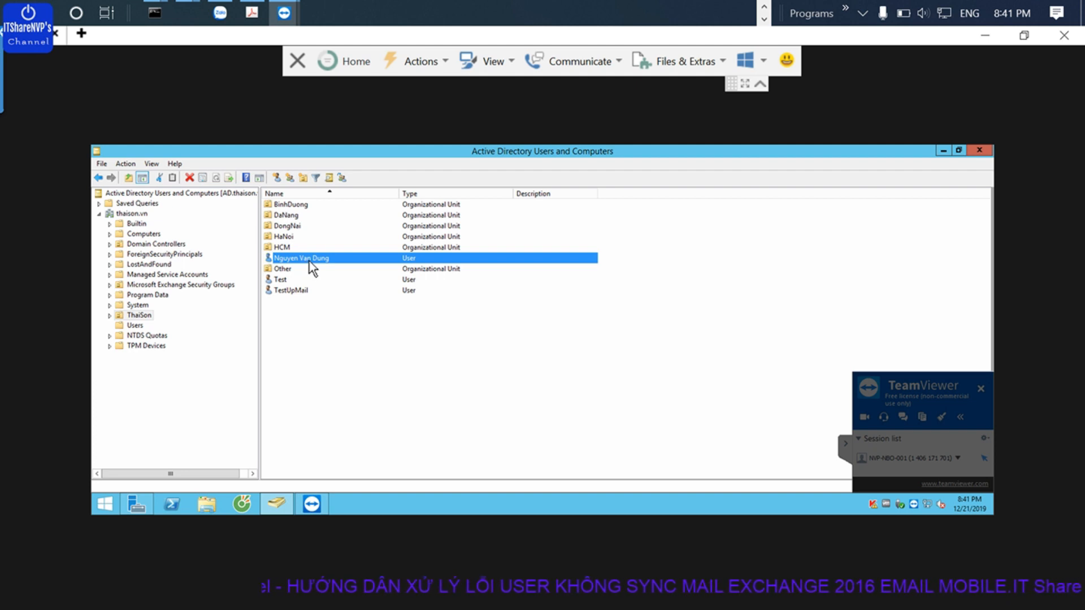
right_click(310, 261)
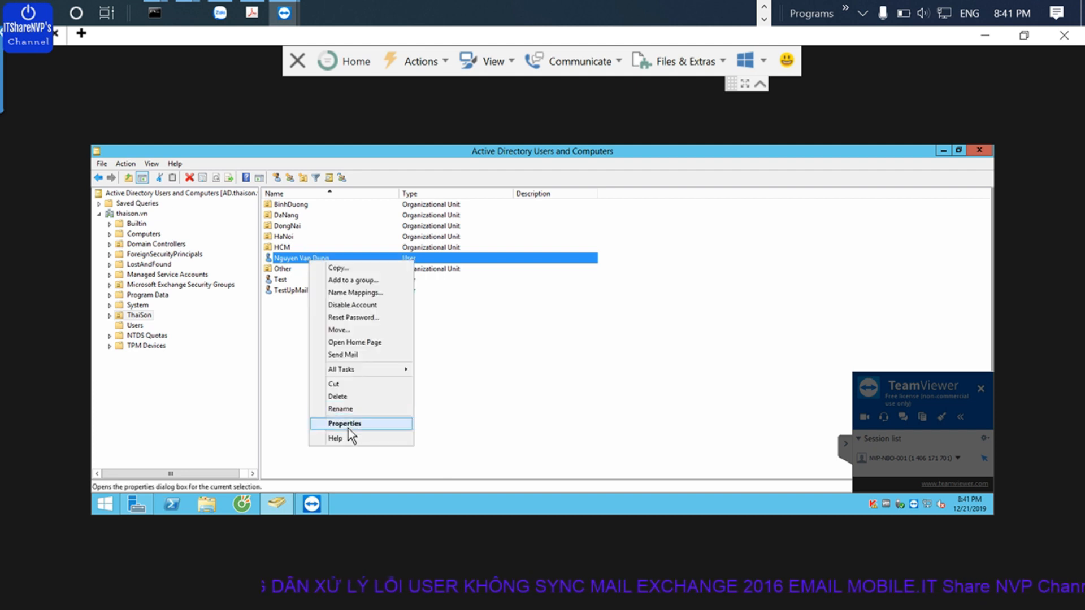
left_click(348, 427)
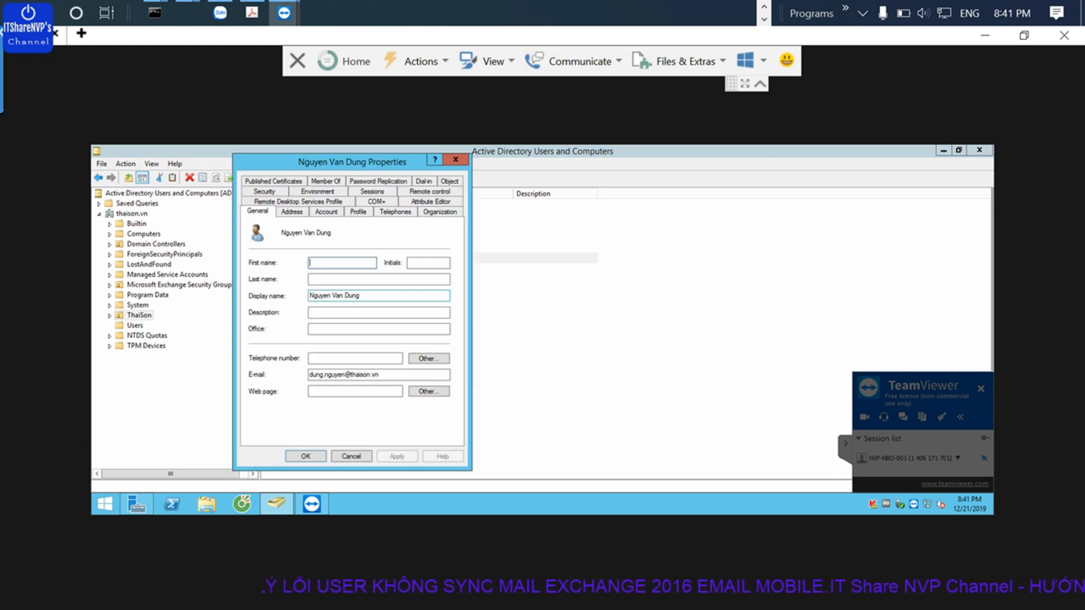
Step: Read page 2 of the PDF guide in Adobe Acrobat, highlighting the example user sysadmin and the words "enable inheritance"
left_click(252, 12)
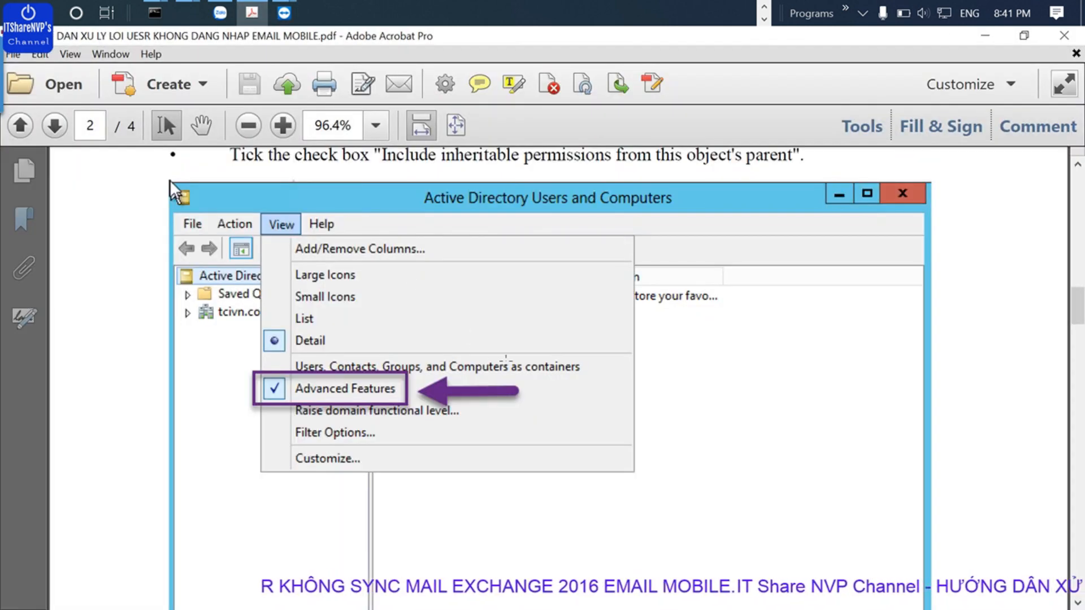
scroll(542, 367, "down", 10)
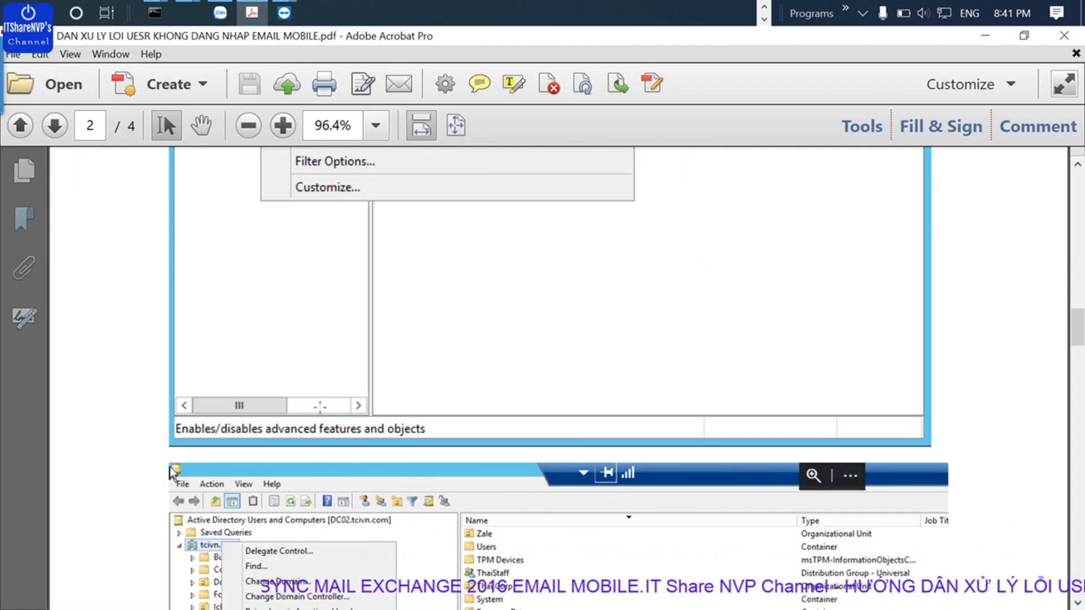
scroll(320, 407, "down", 4)
scroll(320, 407, "down", 5)
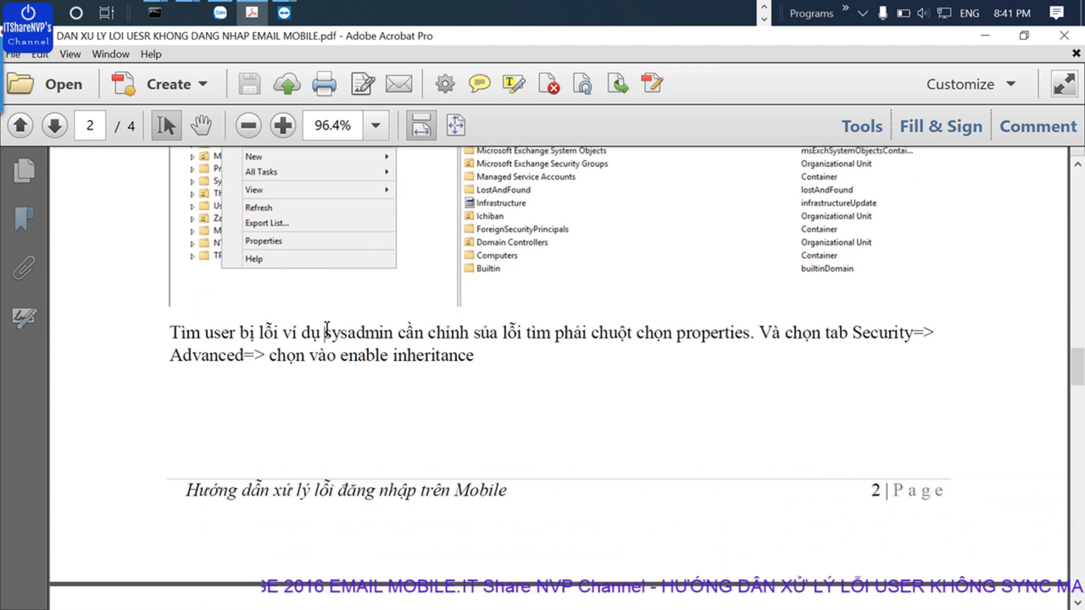
left_click_drag(326, 333, 394, 335)
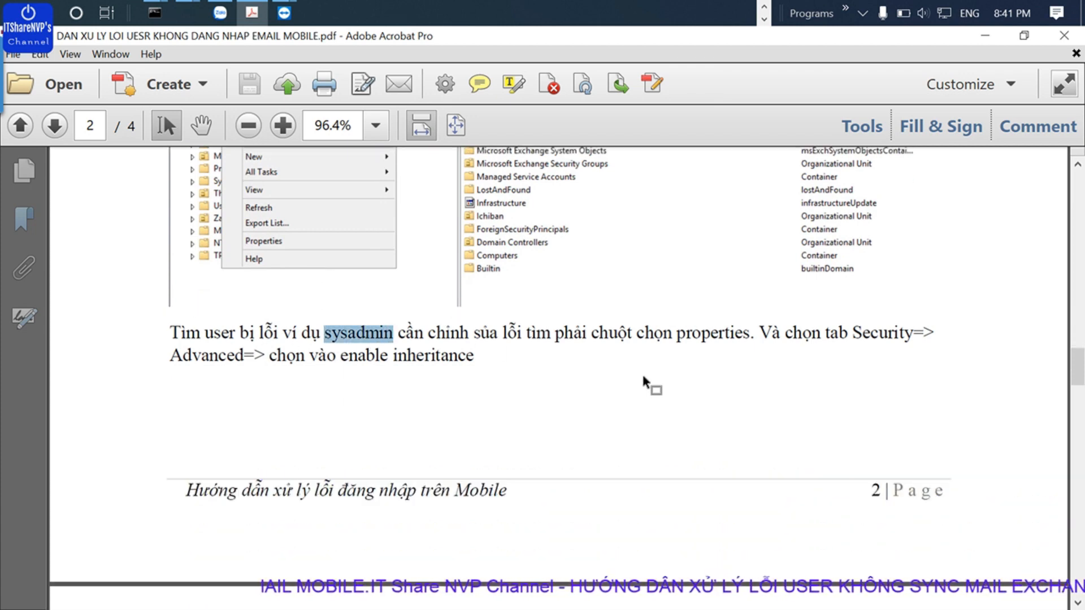
double_click(364, 357)
left_click_drag(364, 358, 472, 362)
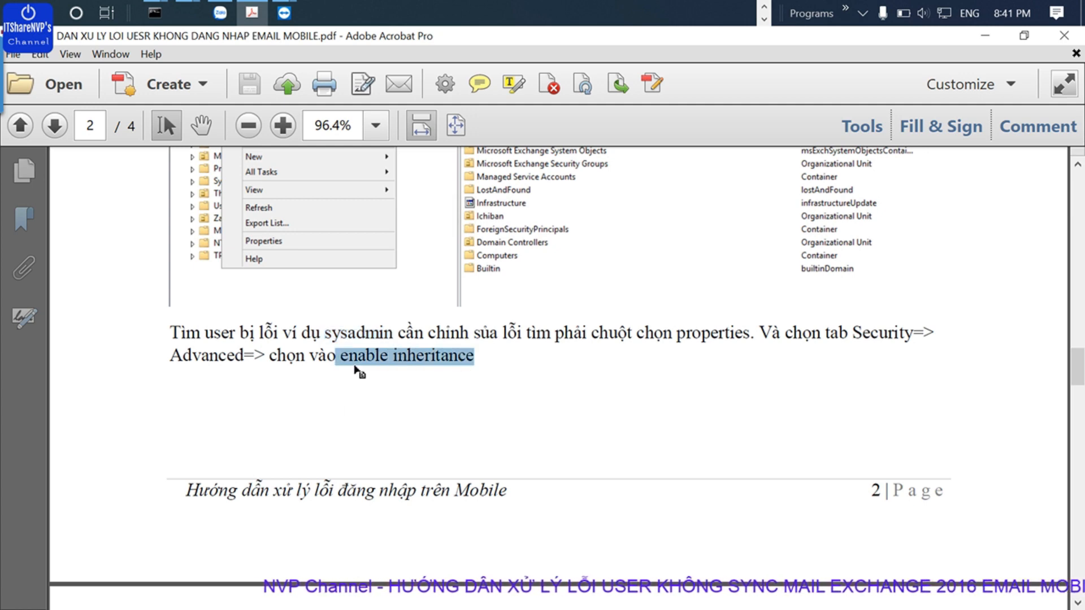
Step: Examine the illustrations on pages 3 and 4 of the guide for enabling inheritance, and return to the TeamViewer session
scroll(360, 373, "down", 15)
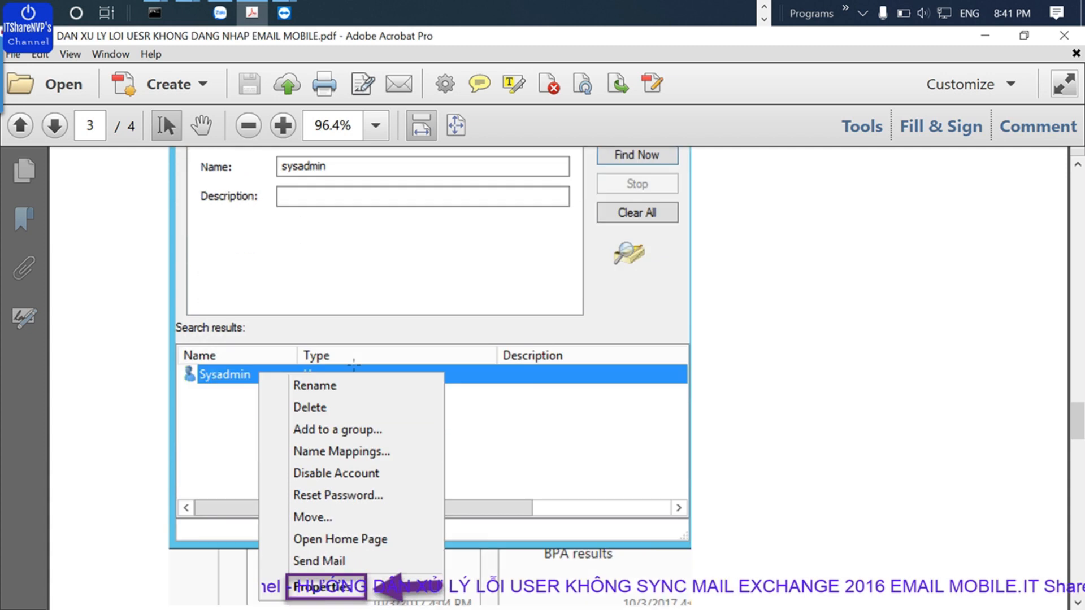
scroll(334, 439, "down", 10)
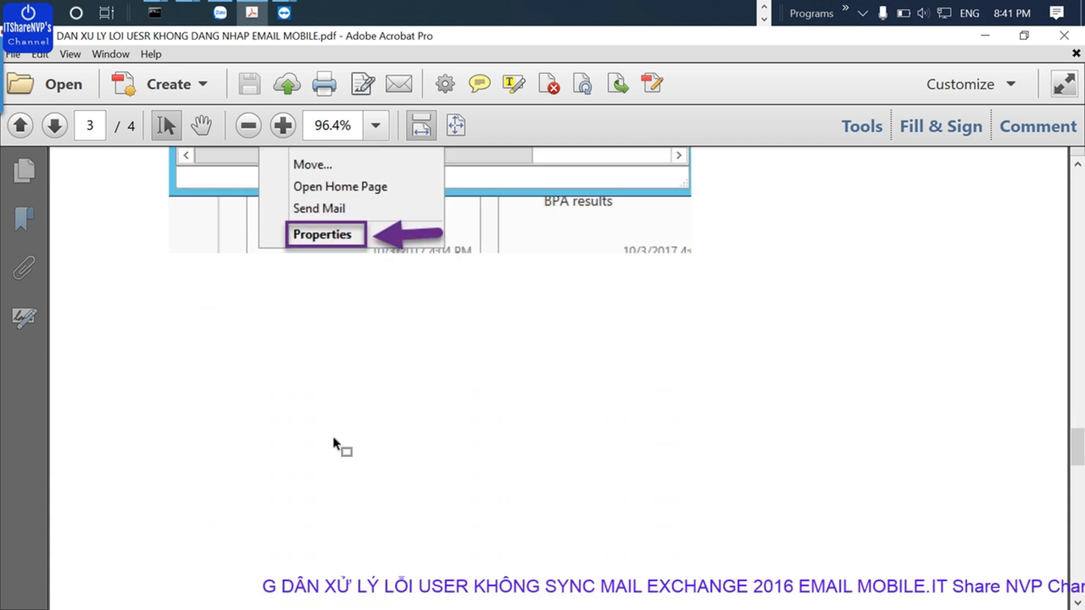
scroll(334, 442, "down", 4)
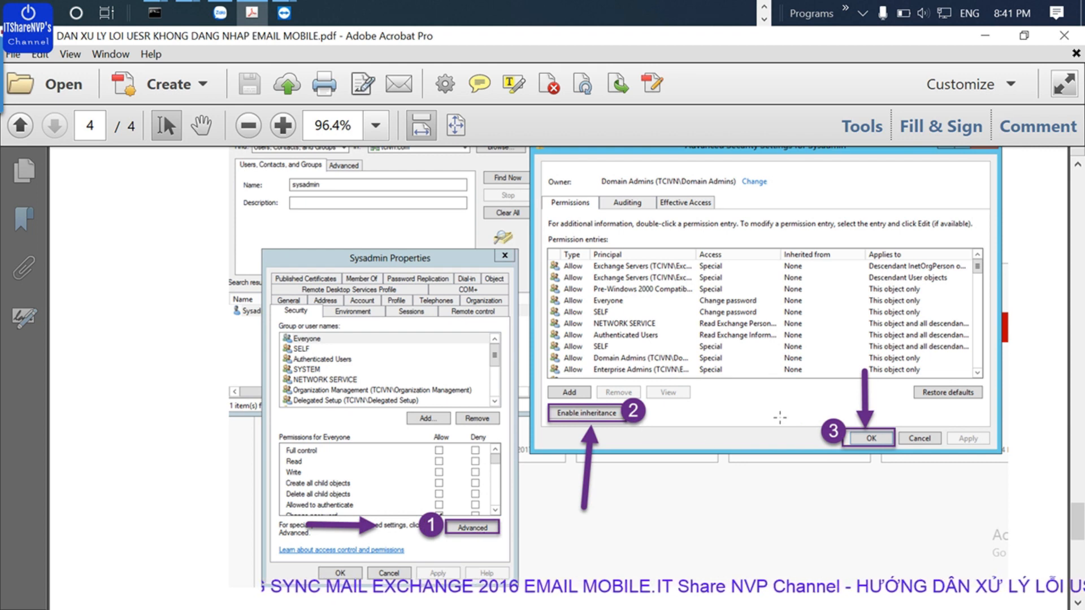
scroll(698, 407, "down", 15)
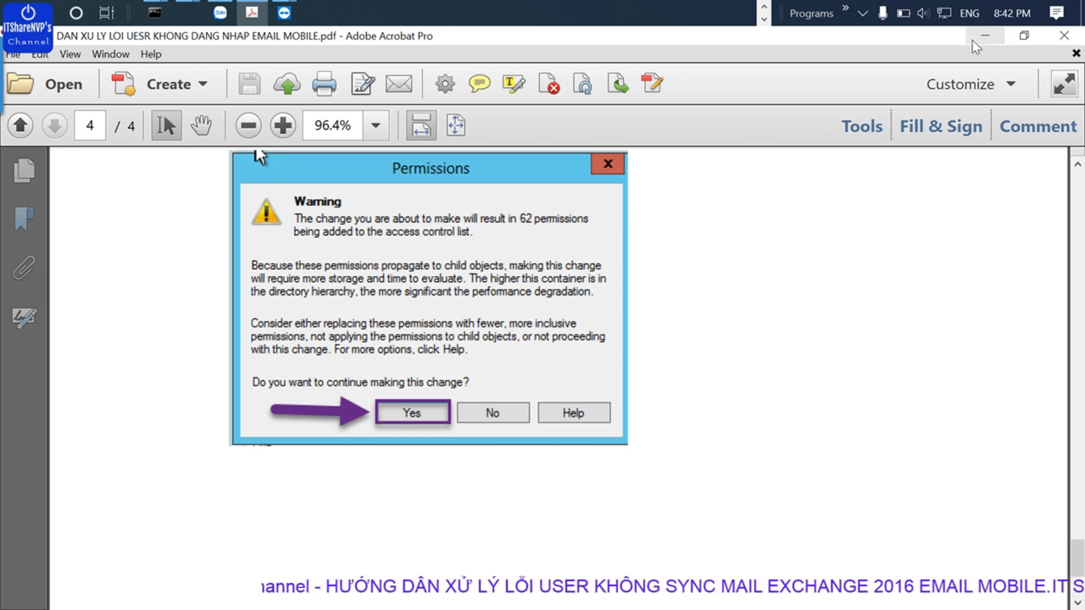
scroll(503, 264, "down", 5)
scroll(502, 264, "up", 4)
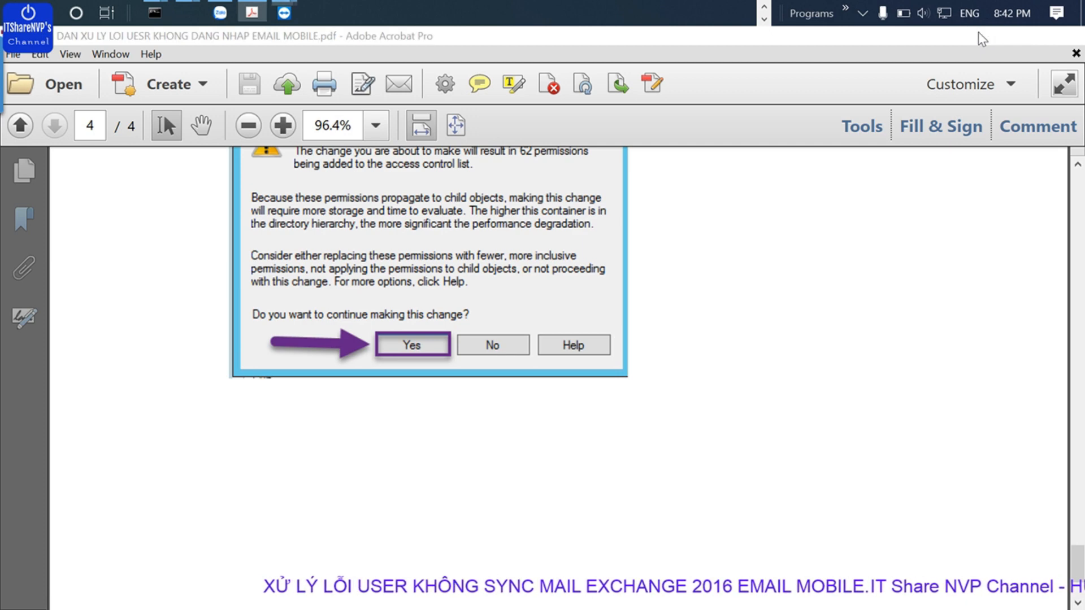
left_click(978, 32)
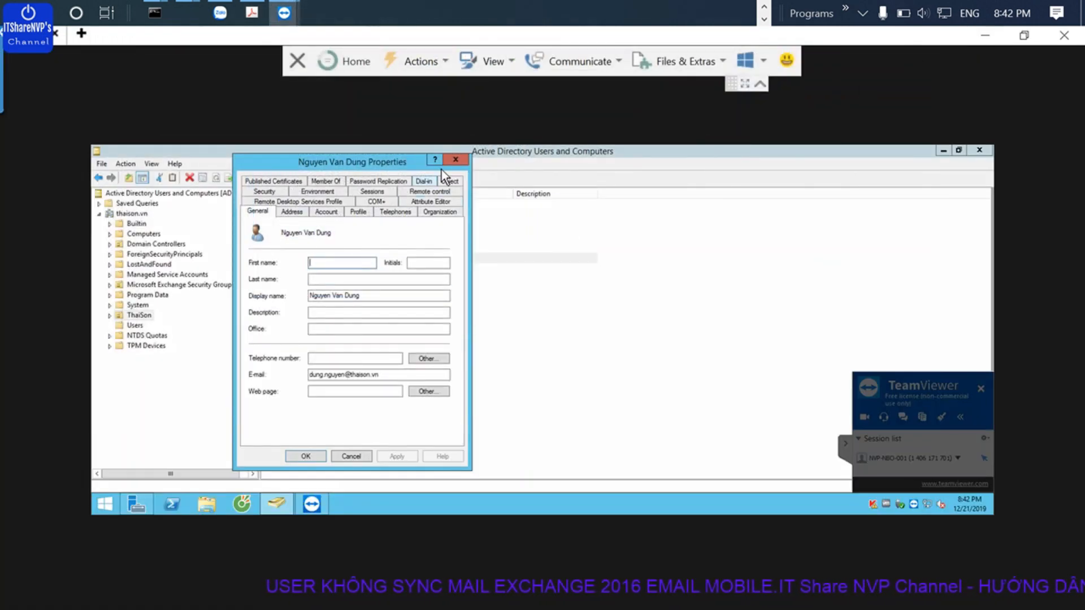
Step: Close the affected user's properties and check whether Advanced Features is turned on
left_click(456, 160)
right_click(320, 259)
left_click(151, 163)
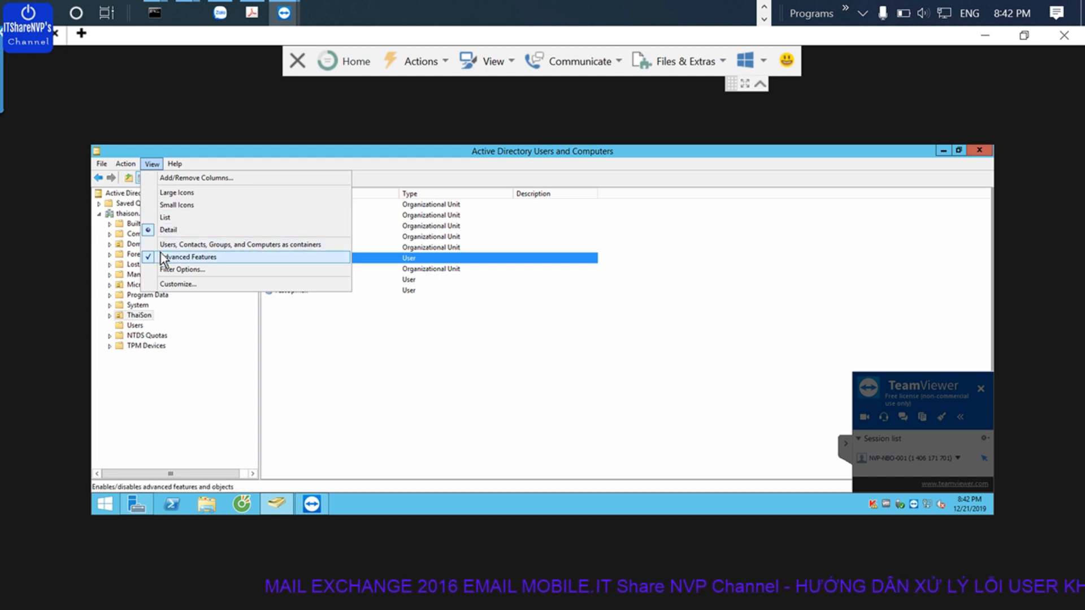
left_click(372, 334)
Step: Reopen the affected user's properties and bring up the advanced security settings
right_click(311, 259)
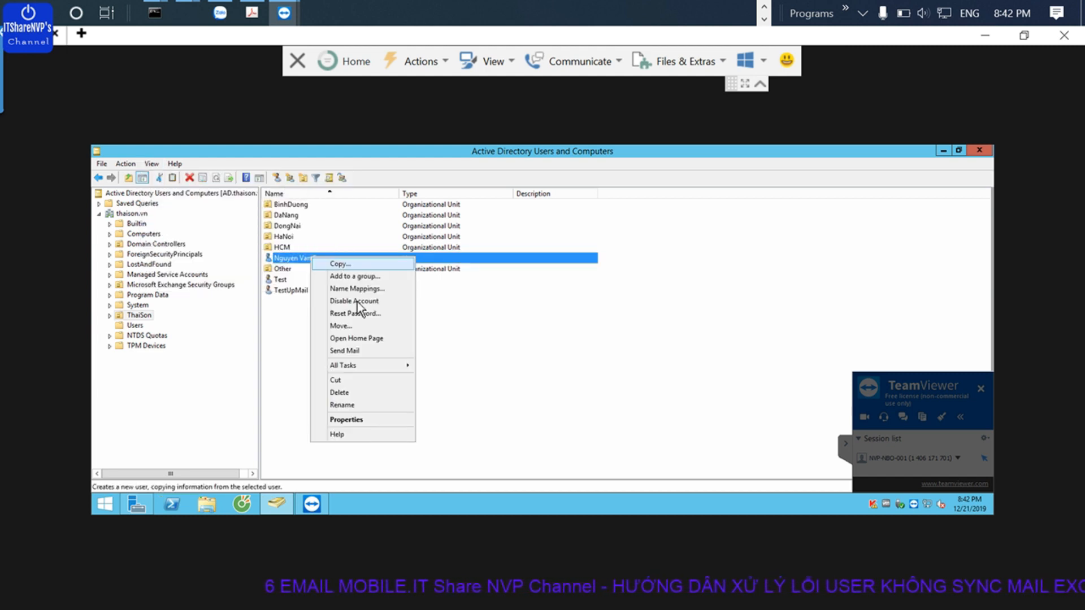
left_click(345, 420)
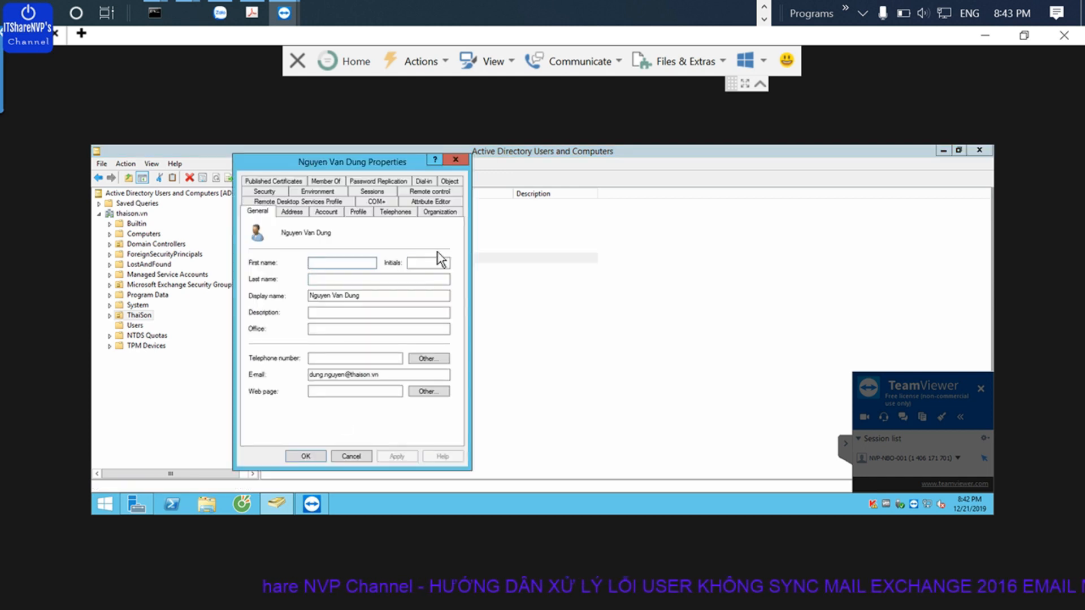
left_click(264, 192)
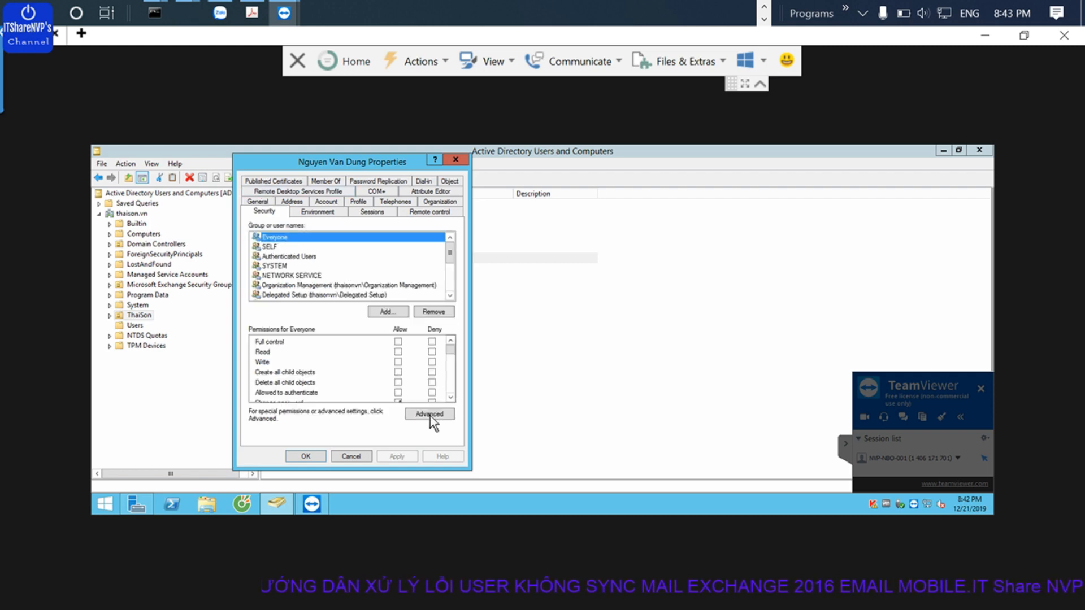
left_click(424, 414)
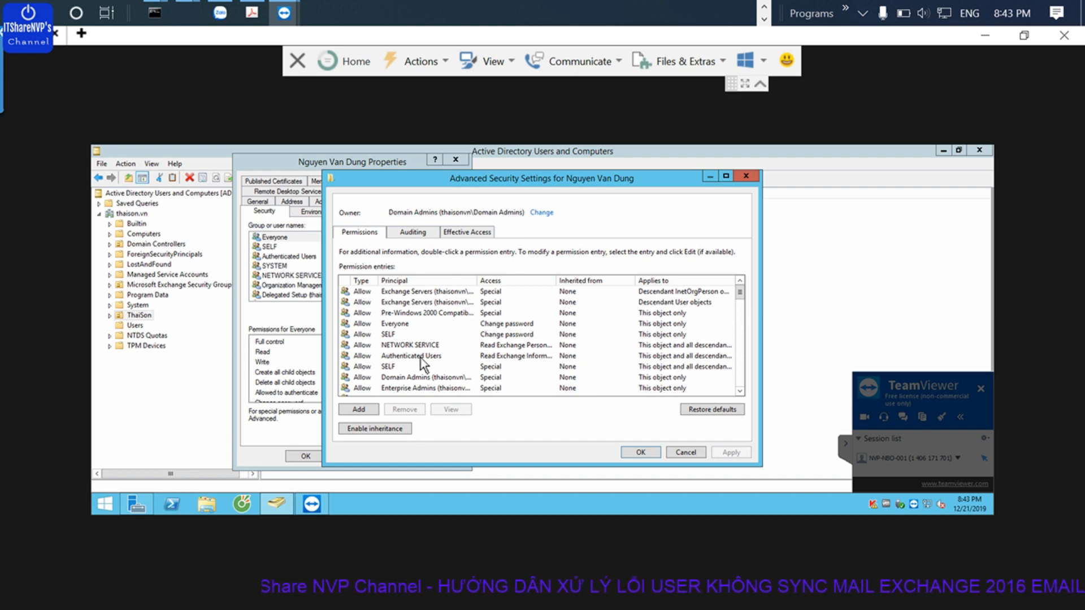
Step: Enable inheritance on the user's permissions, apply and accept the change, and close both the advanced settings and the user's properties
left_click_drag(741, 294, 484, 427)
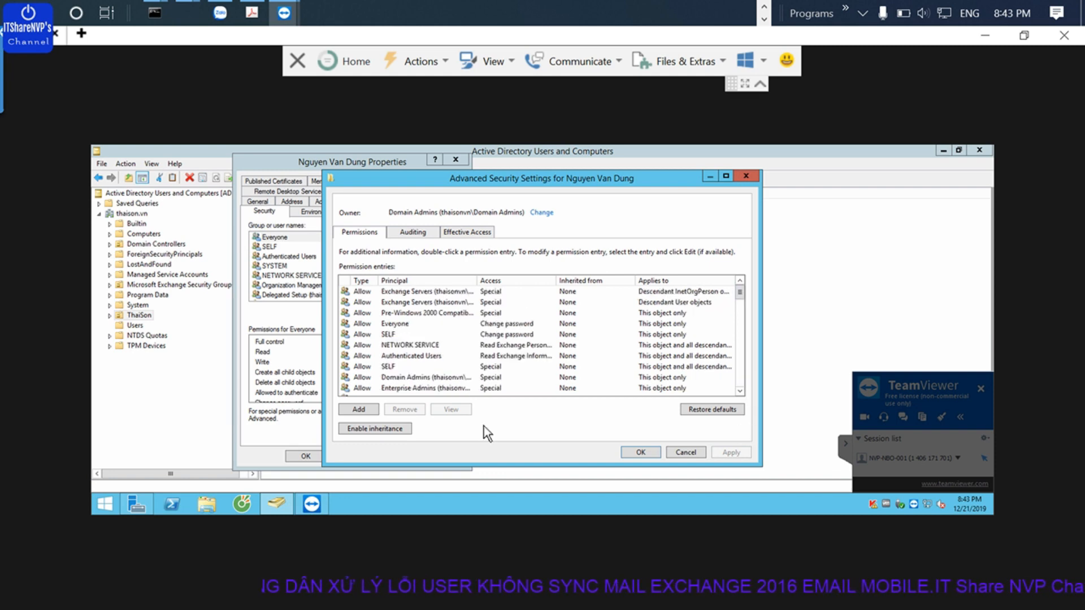
left_click(384, 429)
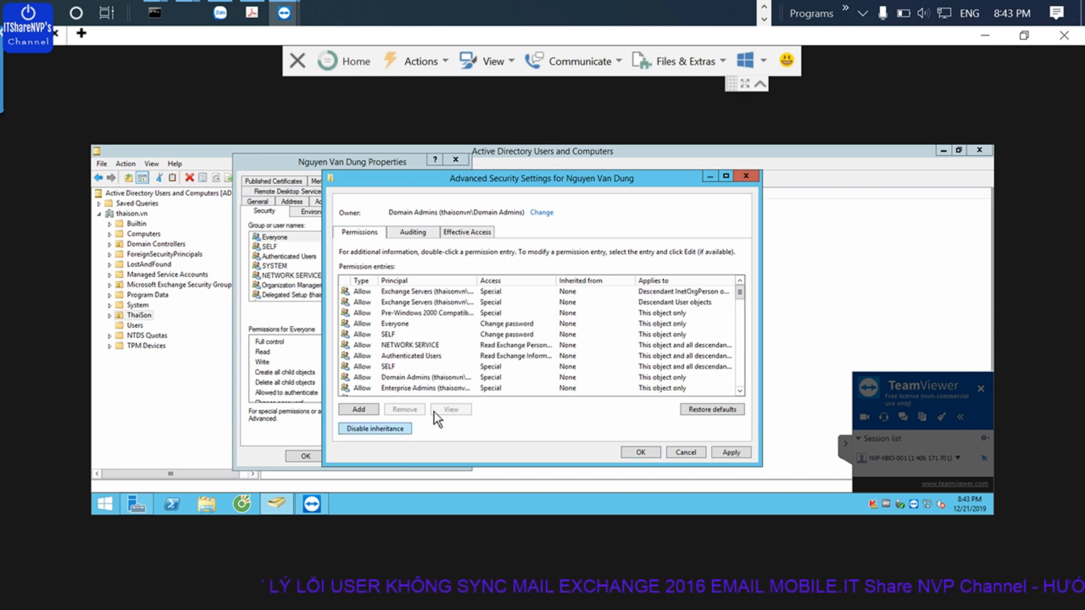
left_click(732, 452)
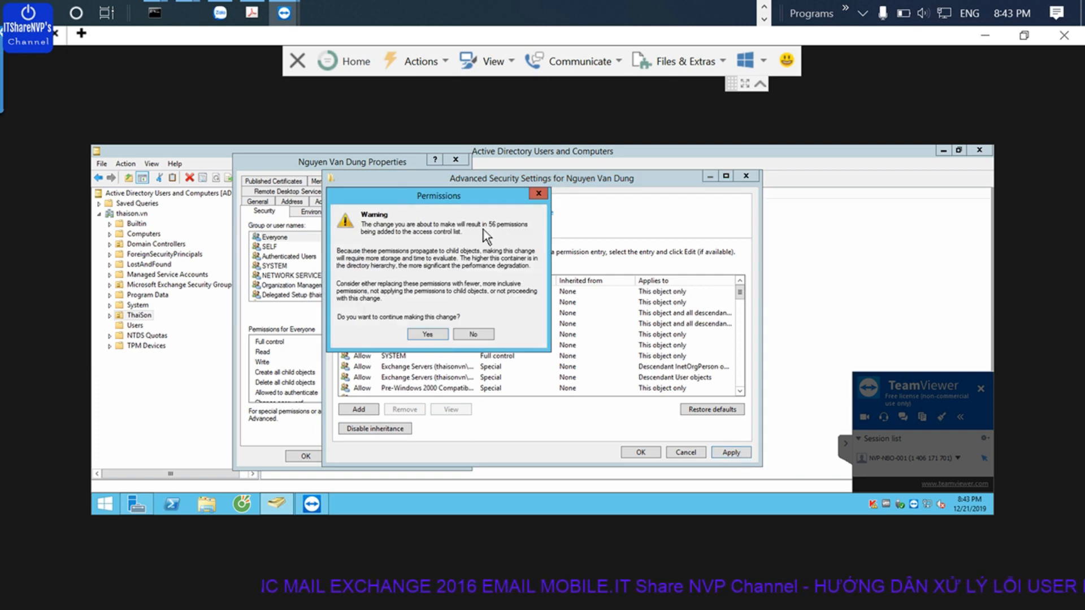
left_click(427, 334)
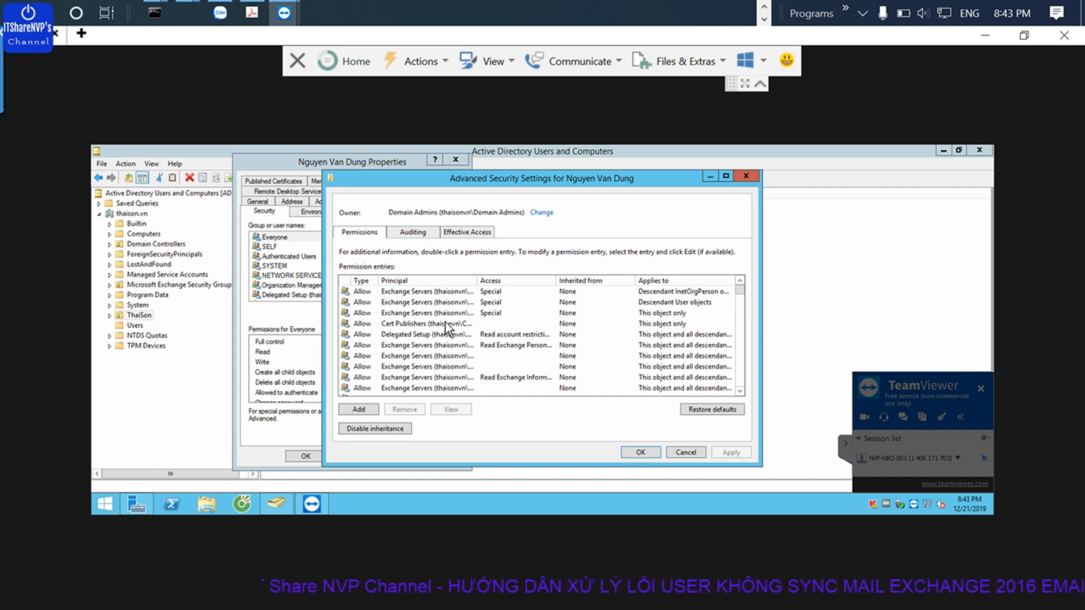
left_click(626, 452)
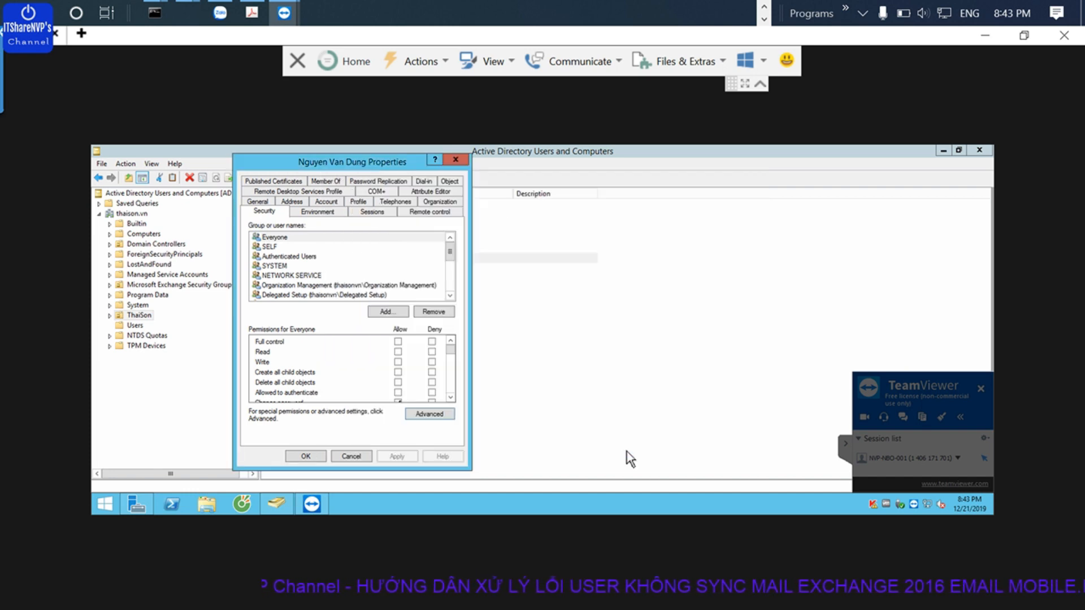
left_click(304, 455)
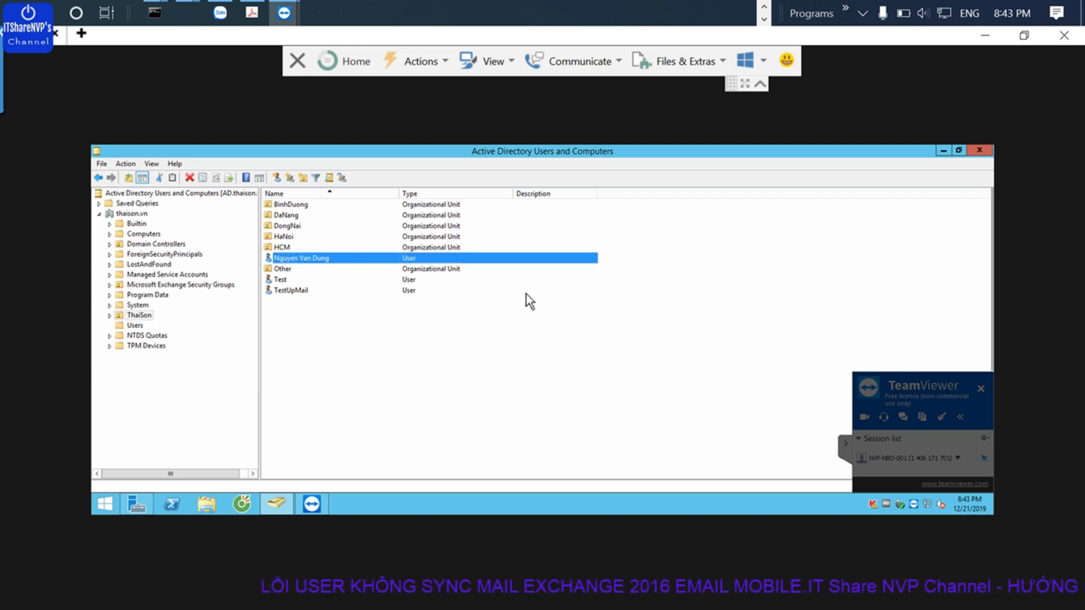
Step: Switch to Zalo and send the reply "ok roi do a" to the open chat
left_click(220, 13)
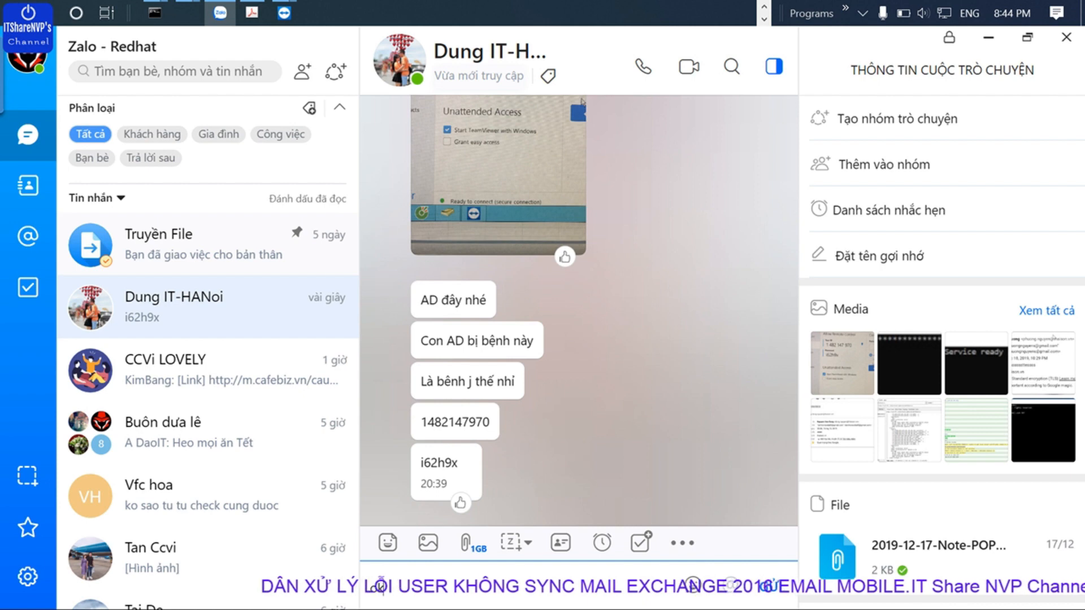
key("Return")
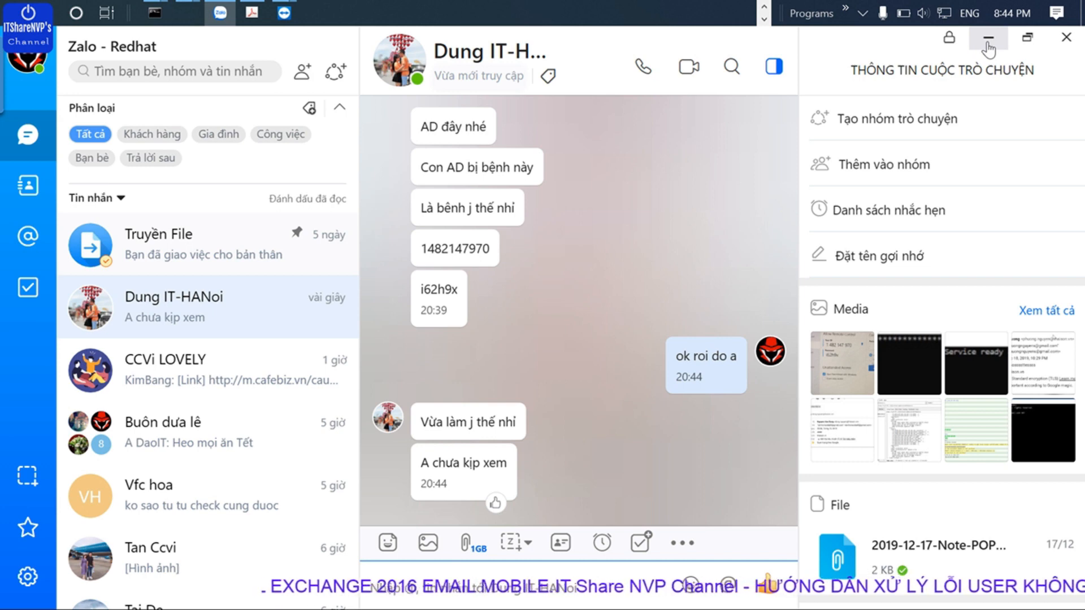
Step: Switch to Chrome and view the IMG_1119.PNG mailbox screenshot in Google Drive
left_click(764, 6)
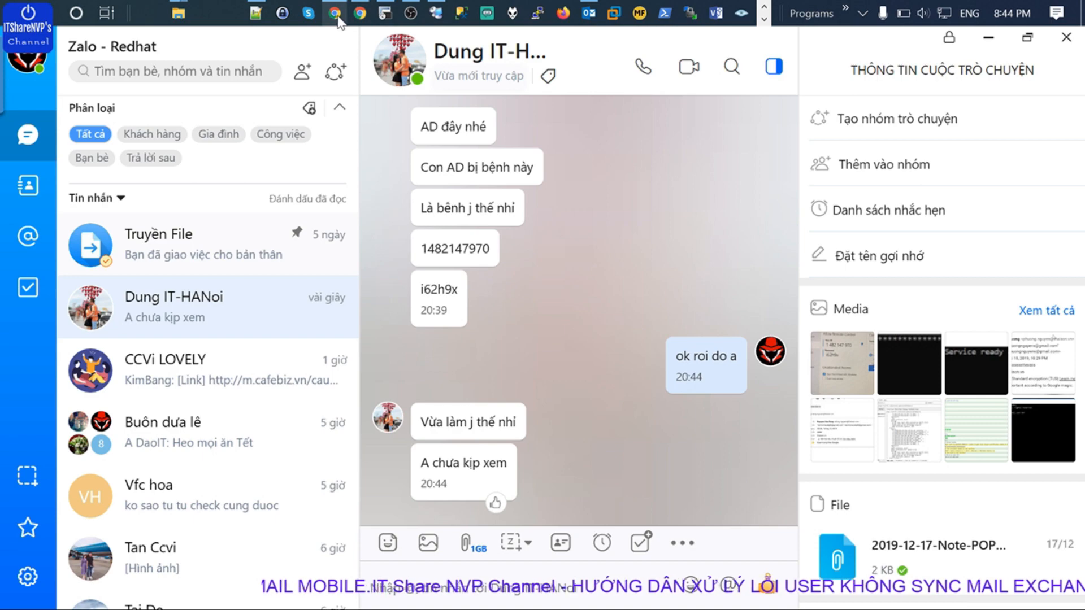
left_click(586, 14)
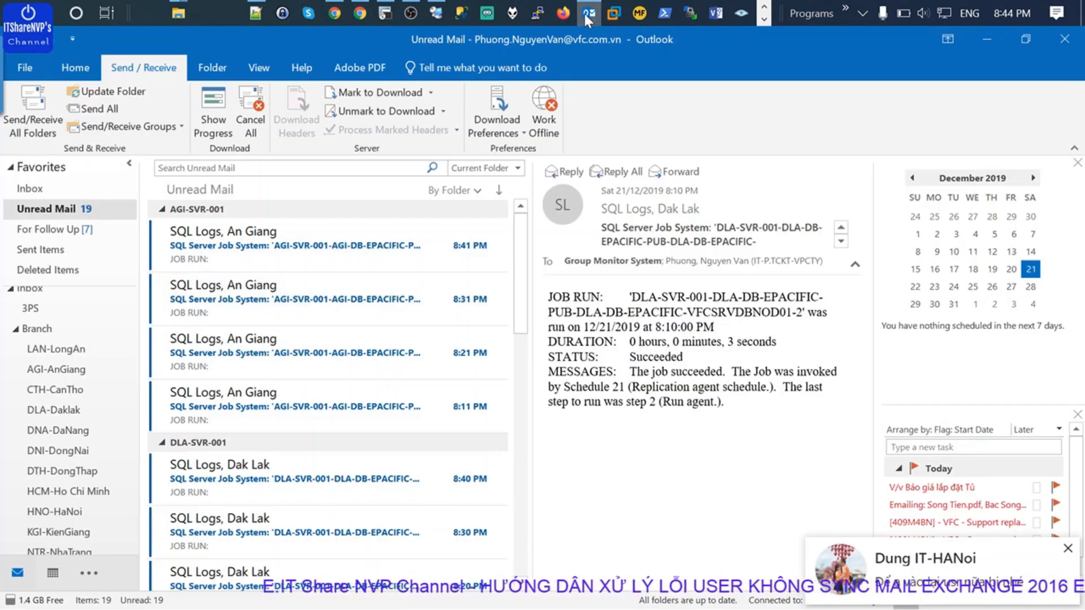
left_click(585, 13)
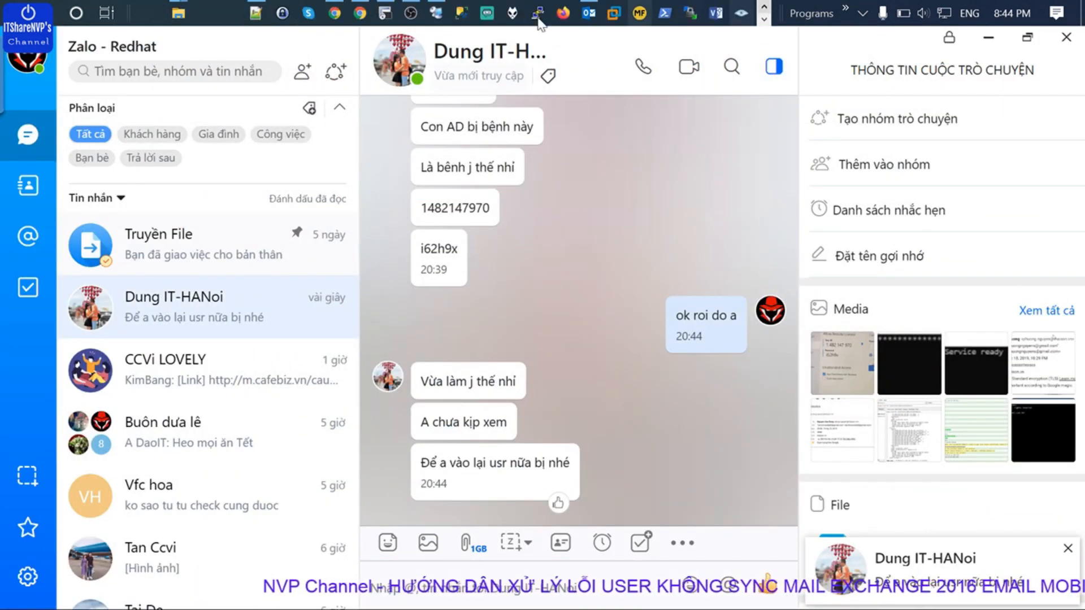
left_click(362, 16)
left_click(362, 17)
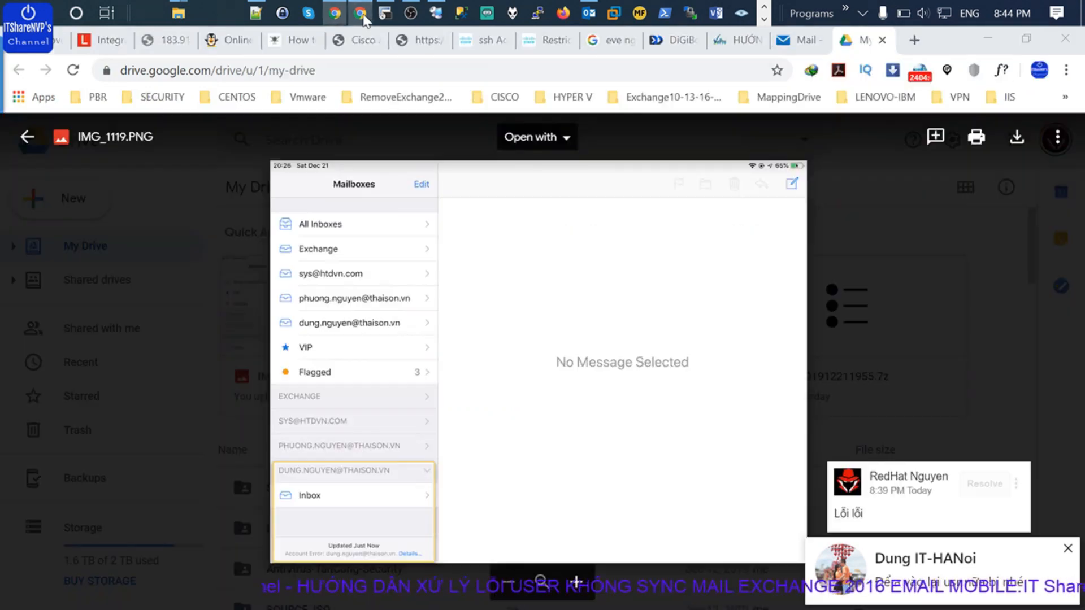
Step: Preview IMG_1120.PNG in Google Drive, close the preview and reload My Drive
left_click(26, 139)
double_click(267, 298)
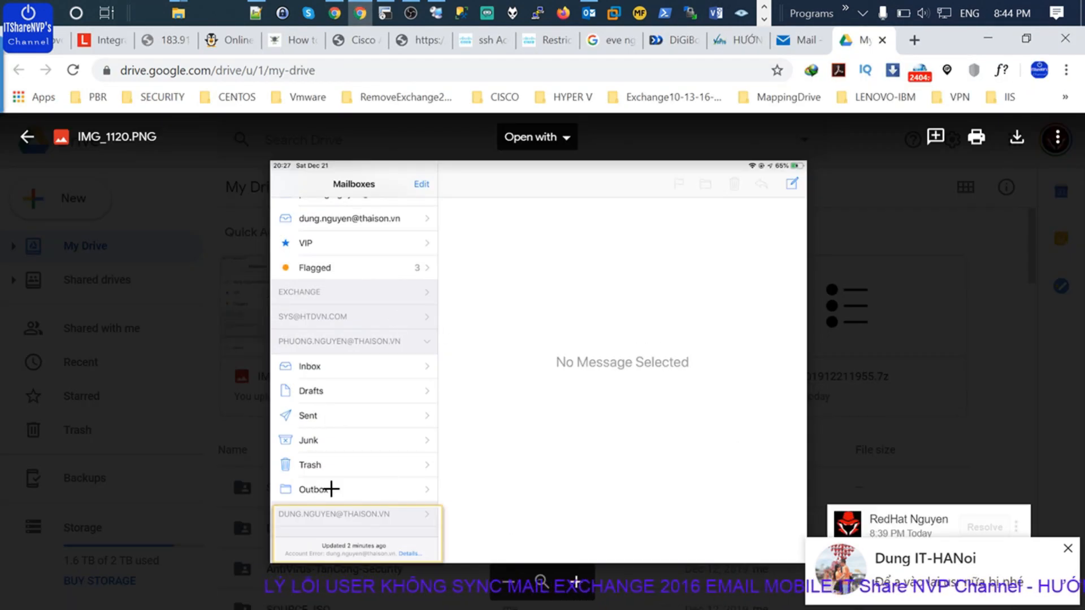
left_click(882, 253)
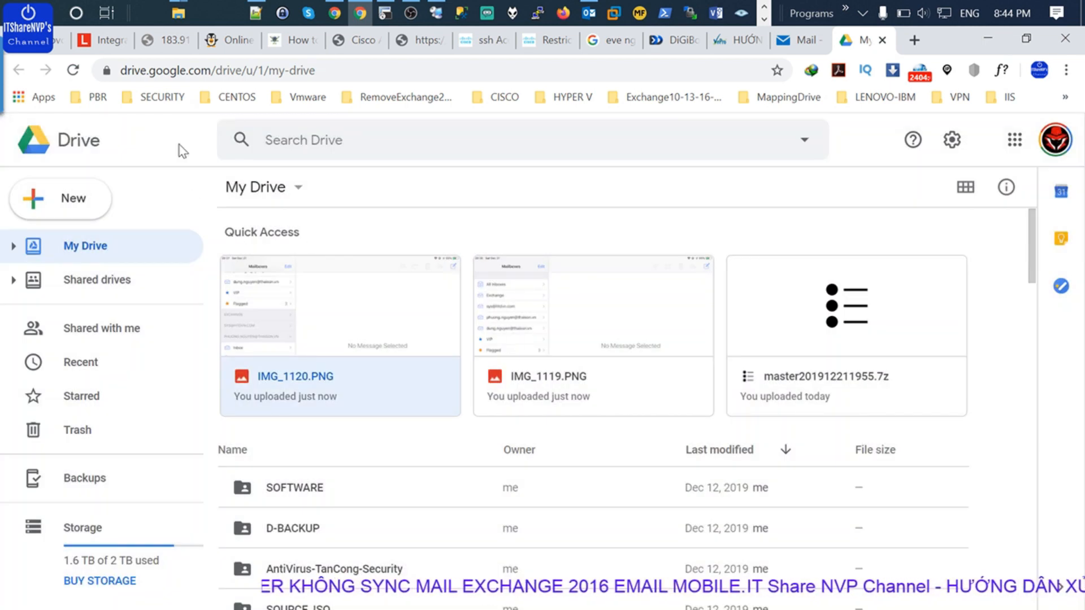
left_click(73, 70)
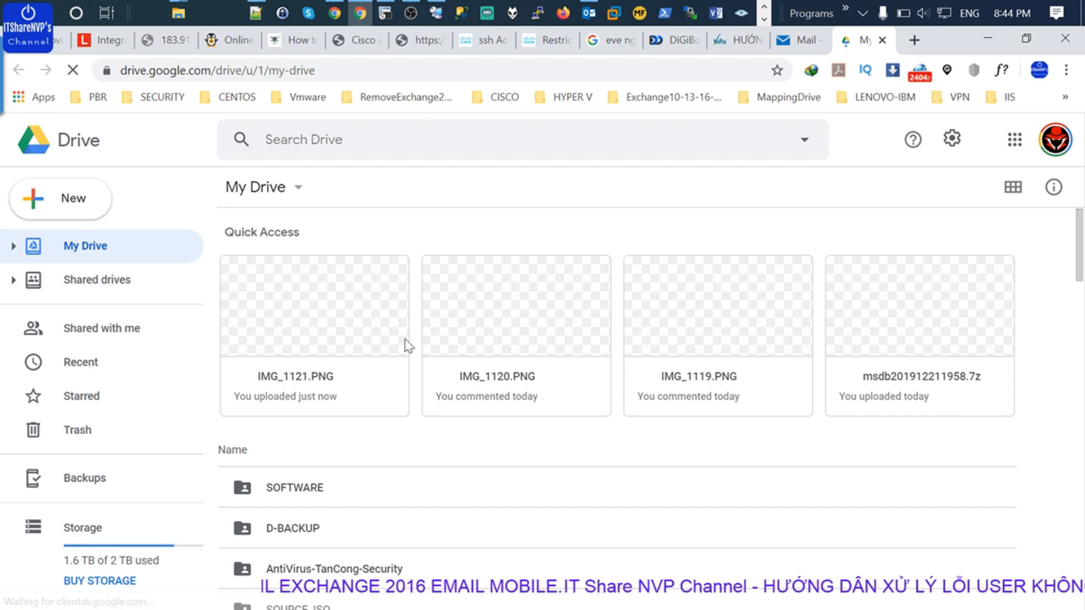
Step: Open IMG_1121.PNG and comment on the second account's mailbox folders: "Đã thành công có sync tất cả thư mục lại nhé."
double_click(292, 320)
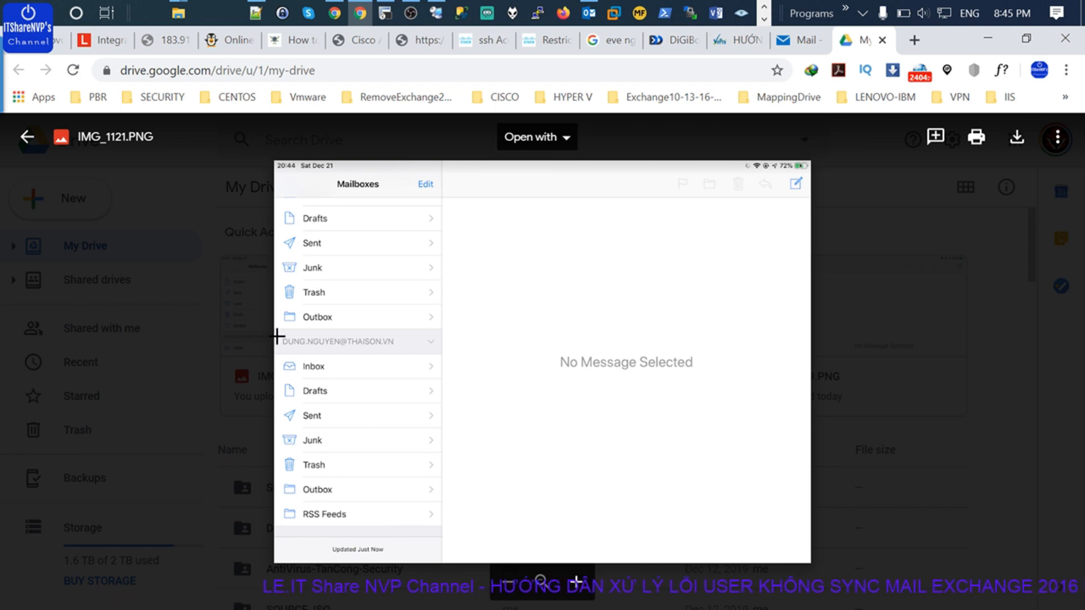
left_click_drag(277, 336, 443, 564)
type("Dã thành co")
type("ng có sync tất caả thư mục lại nhé.")
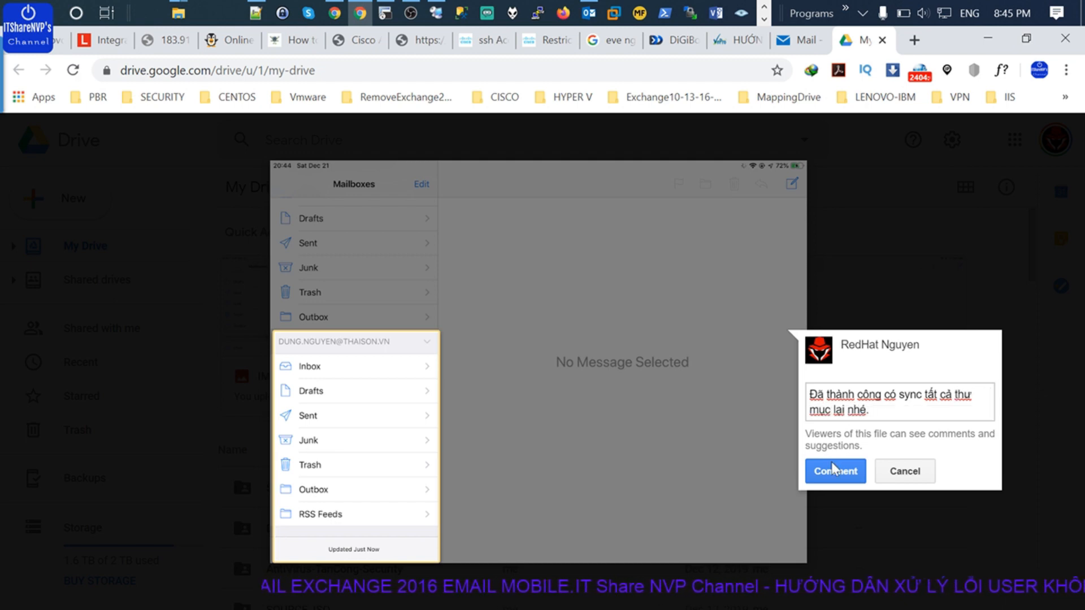
left_click(836, 471)
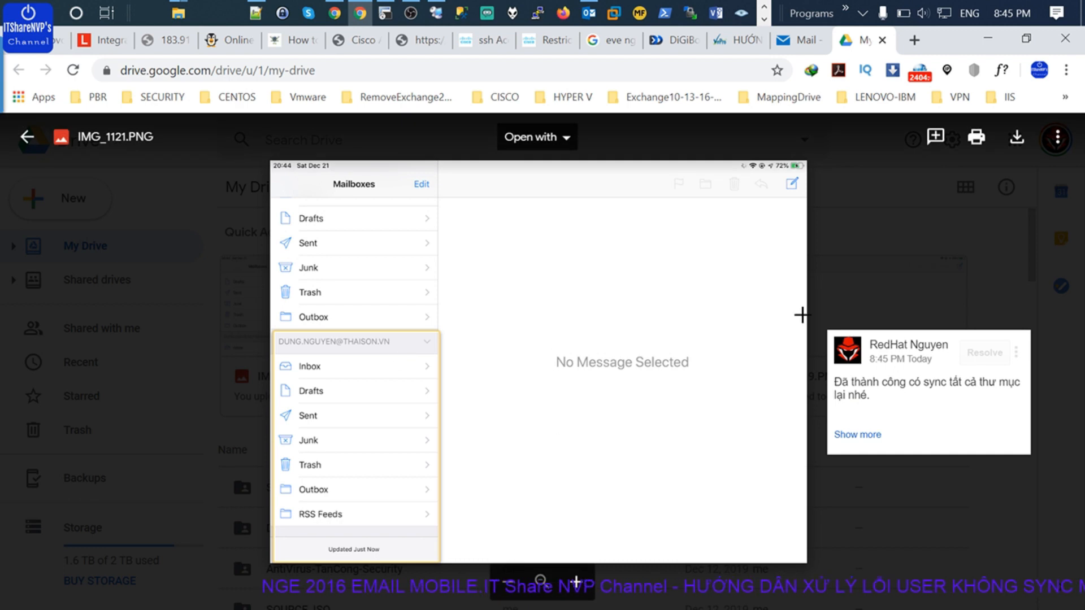
left_click(971, 251)
double_click(331, 299)
left_click(480, 280)
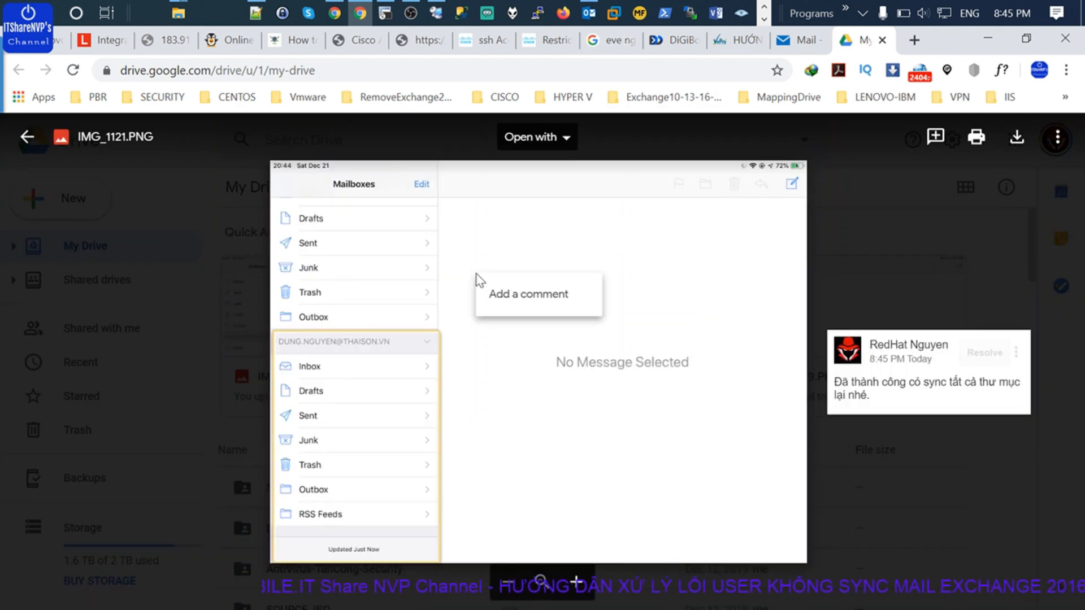
left_click(496, 299)
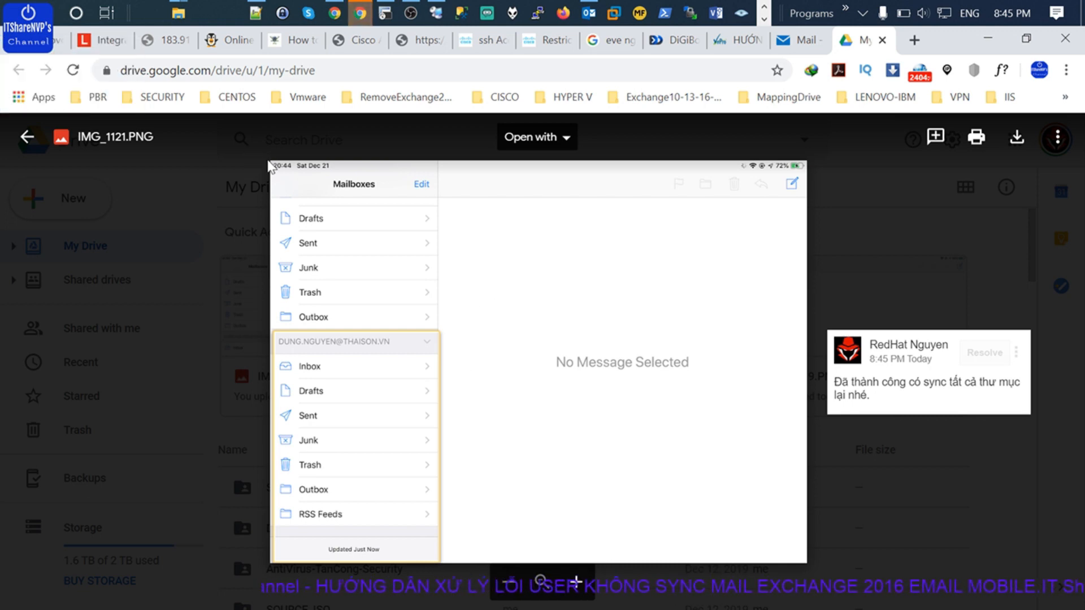
Step: Capture the image preview together with its comment in Snagit, and copy the capture
key("Print")
left_click_drag(268, 160, 1034, 565)
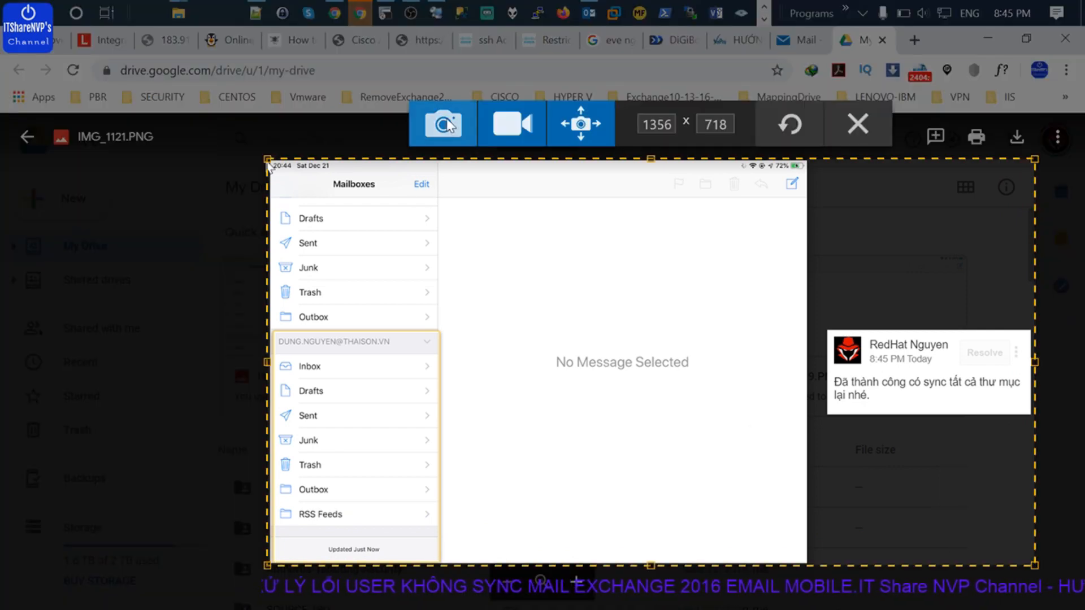
left_click(446, 126)
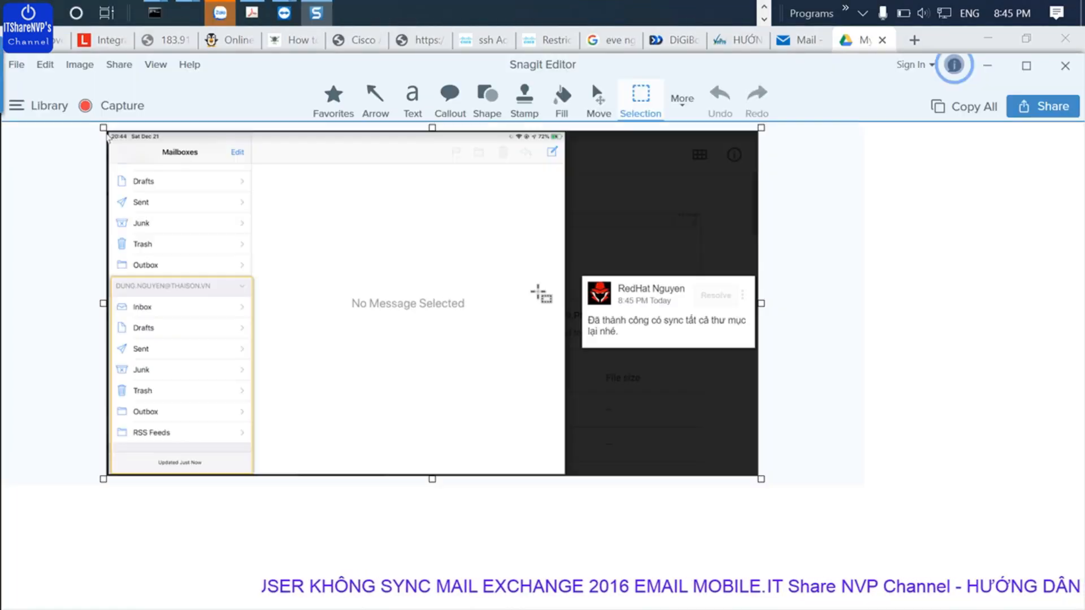
right_click(538, 290)
left_click(559, 317)
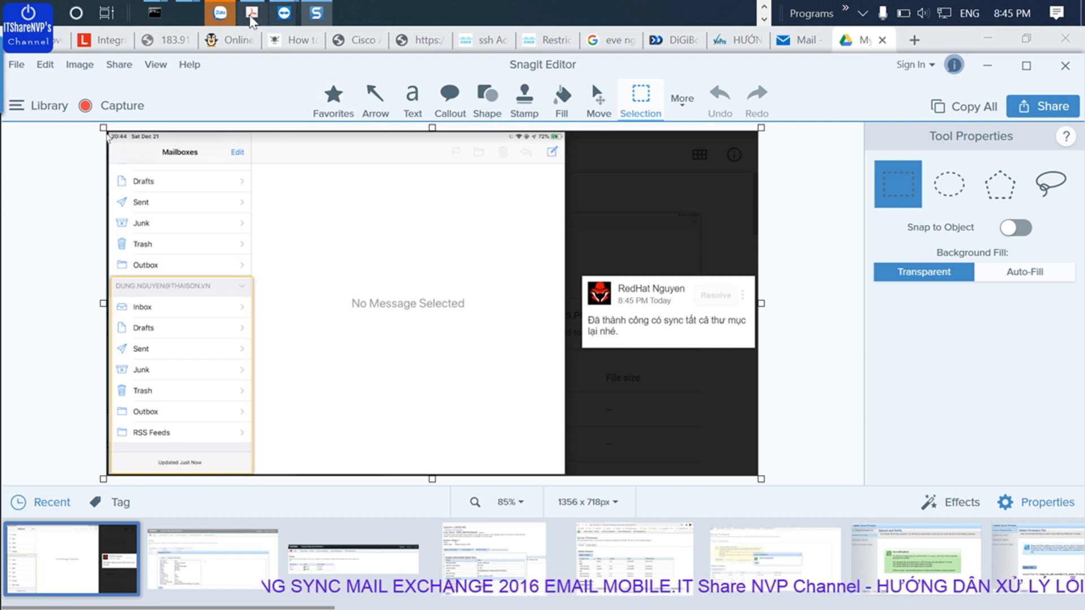
Step: Switch to Zalo and send the copied capture to the open chat
left_click(220, 12)
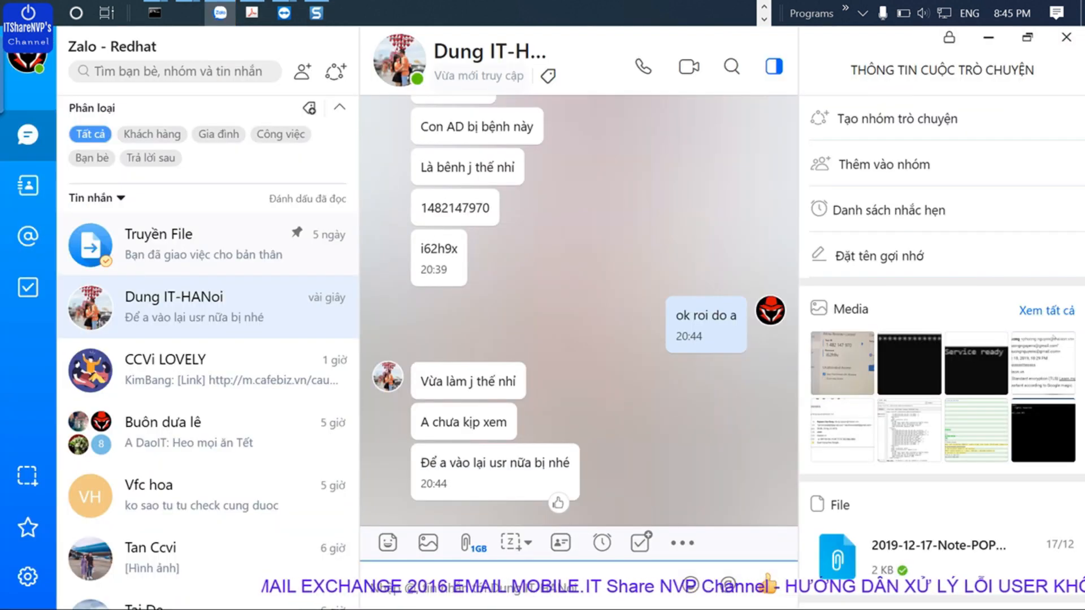
key("ctrl+v")
key("Return")
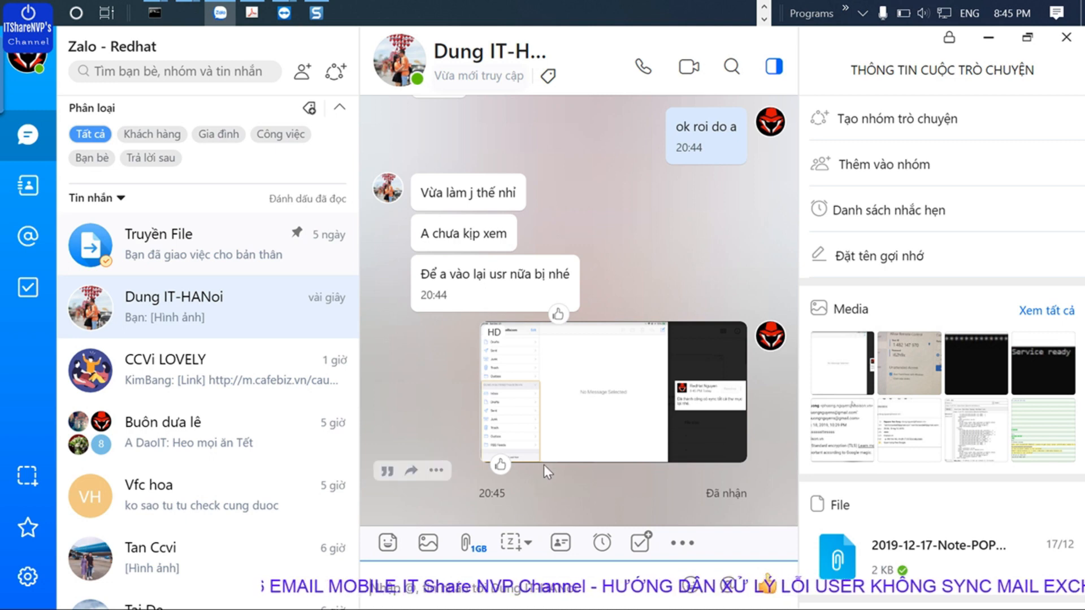
Step: Minimize Zalo, Snagit and the Chrome windows to return to the TeamViewer session
left_click(987, 39)
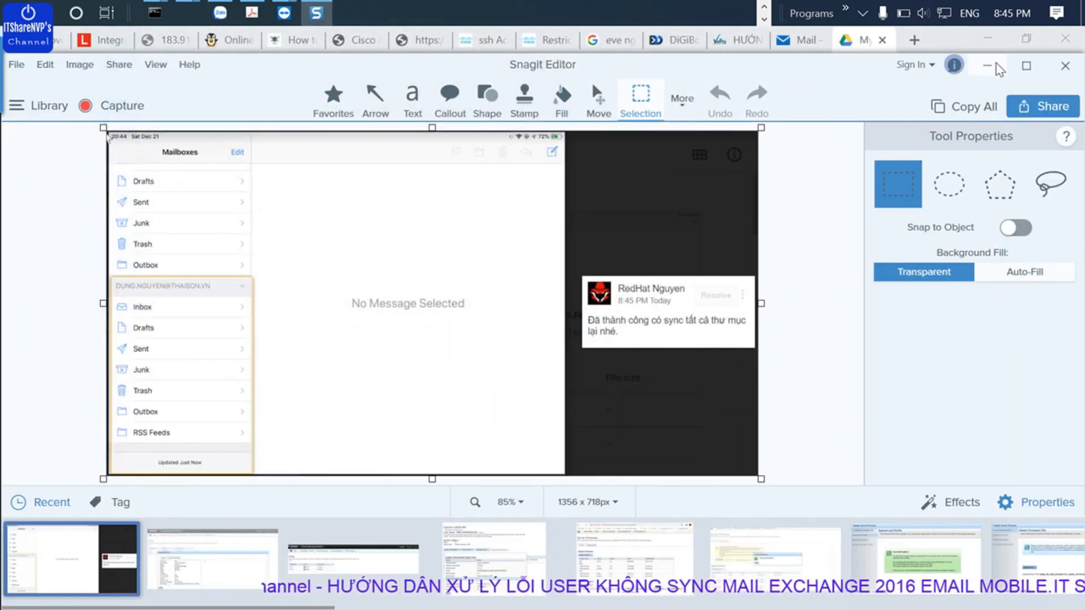
left_click(1001, 42)
left_click(989, 41)
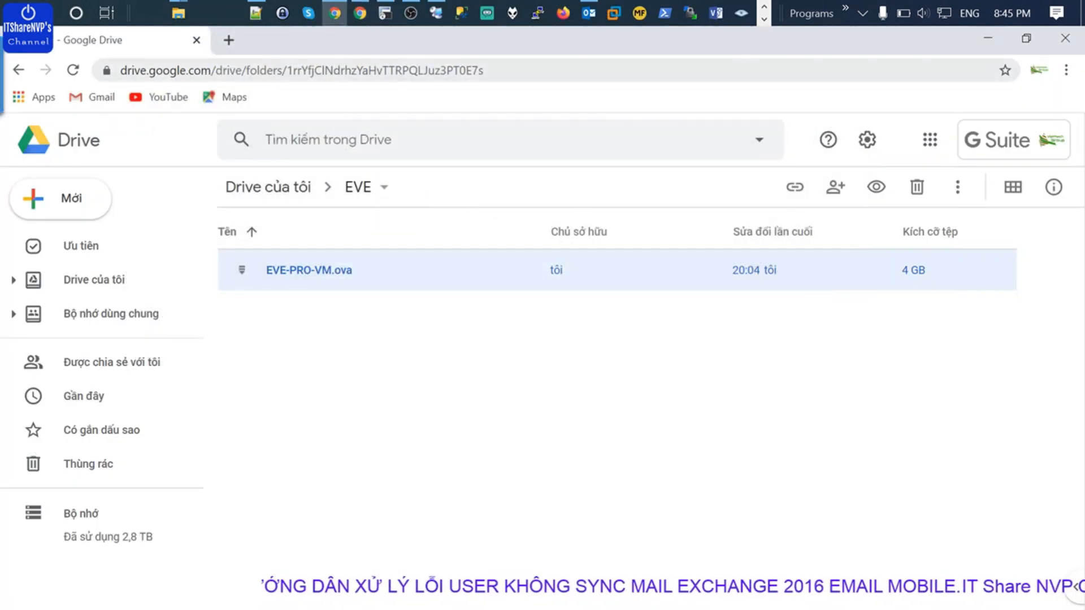
left_click(988, 41)
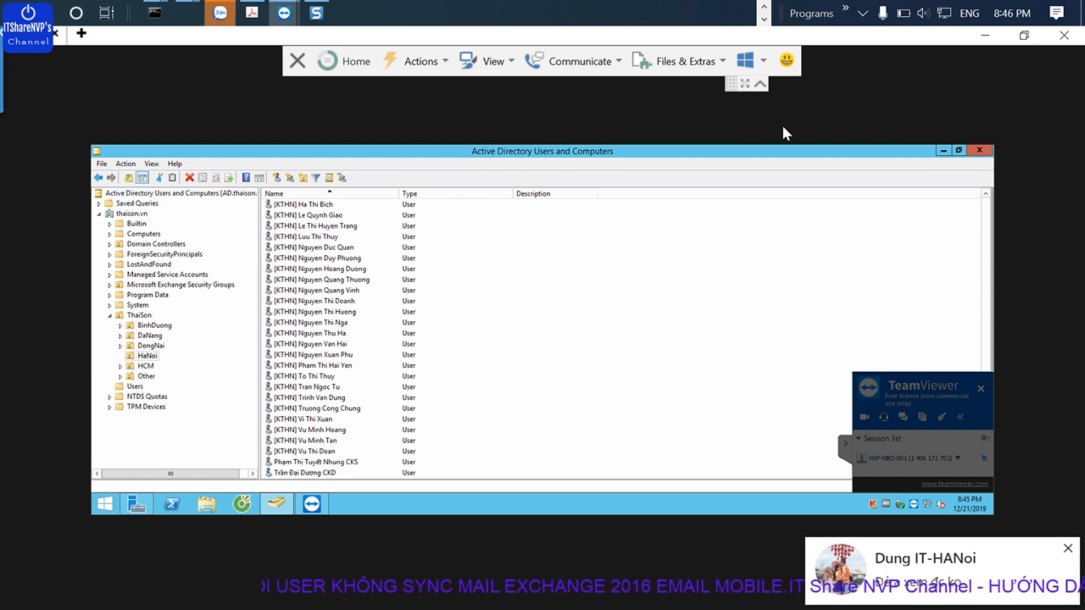
Step: Open the new Zalo message, reply "vào user nào bị lỗi đi", and return to the TeamViewer session
left_click(905, 568)
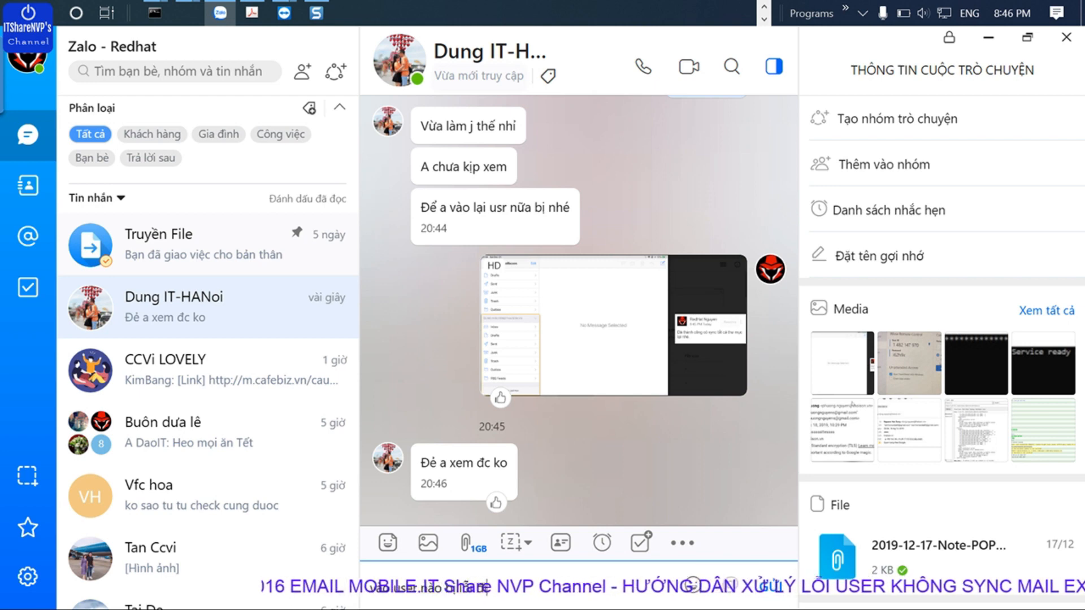
key("Return")
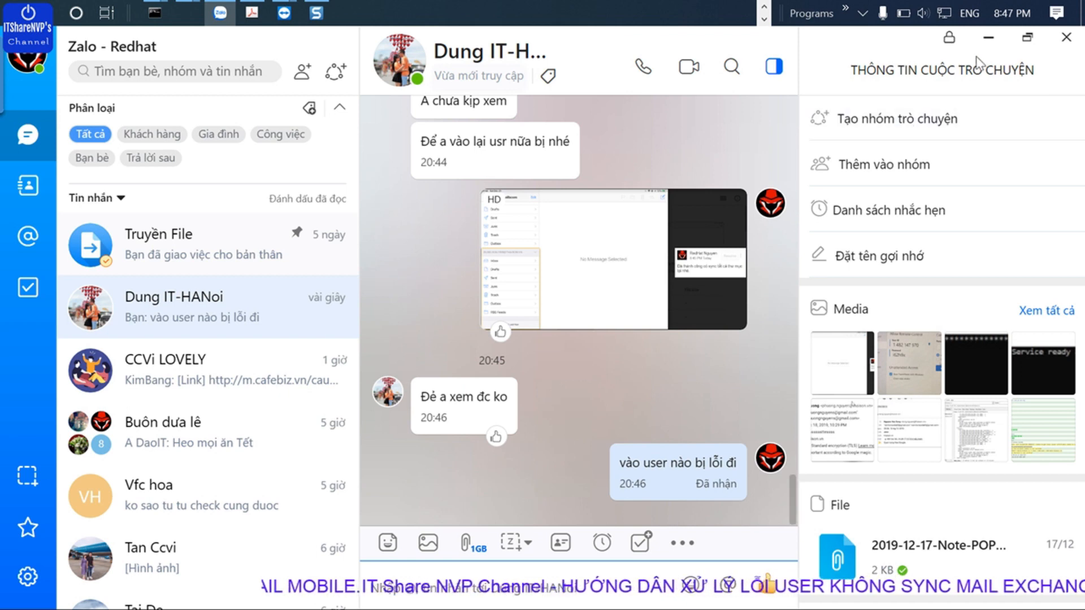
left_click(988, 37)
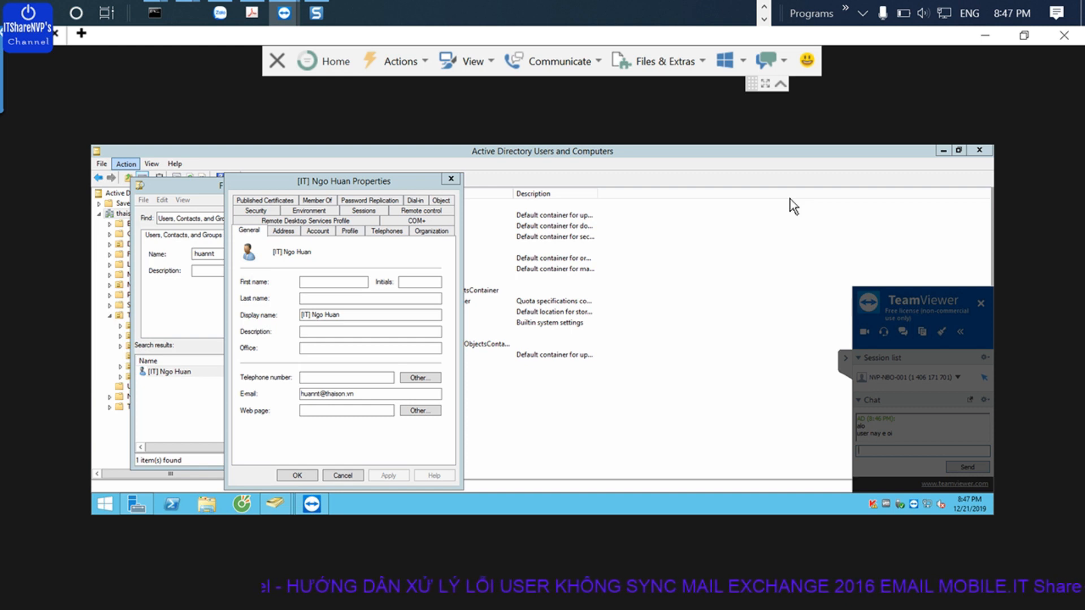
Step: Send "sao" and "user này lỗi hả" in the TeamViewer session chat
left_click(766, 59)
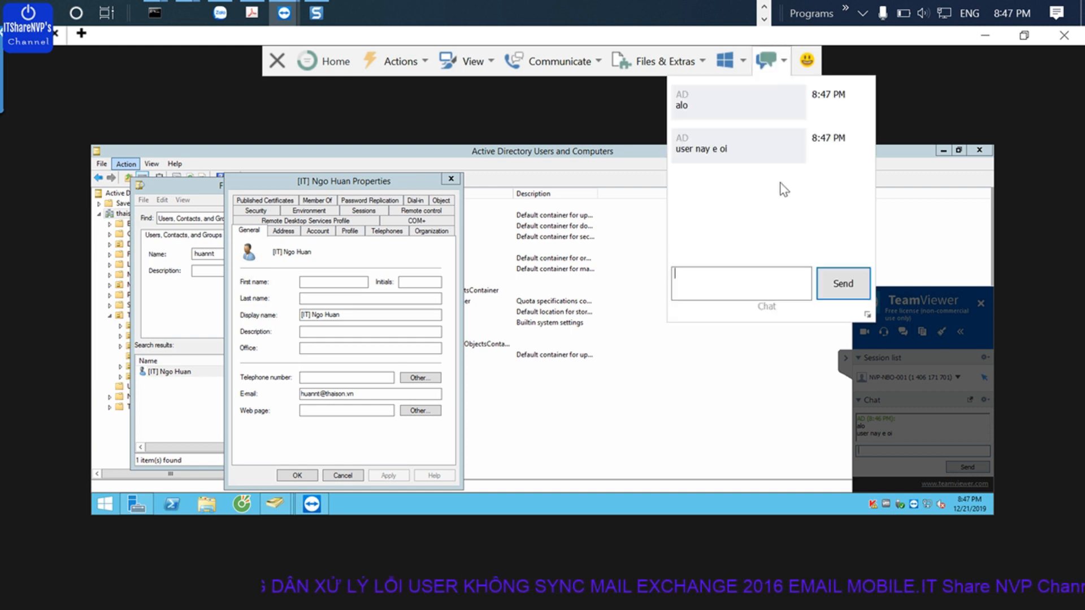
type("a")
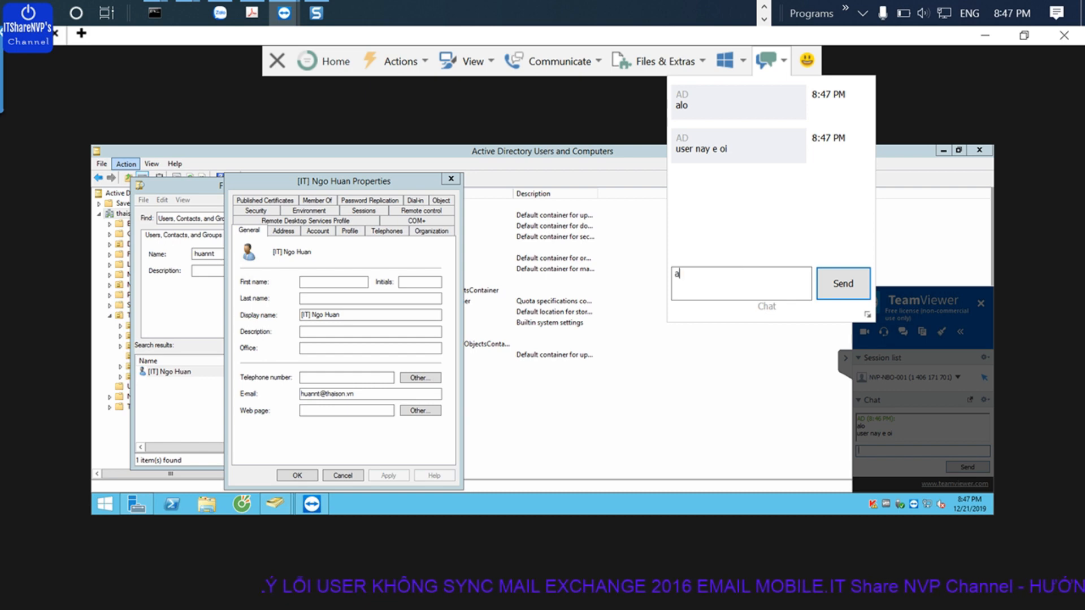
key("BackSpace")
key("BackSpace")
key("BackSpace")
type("sao")
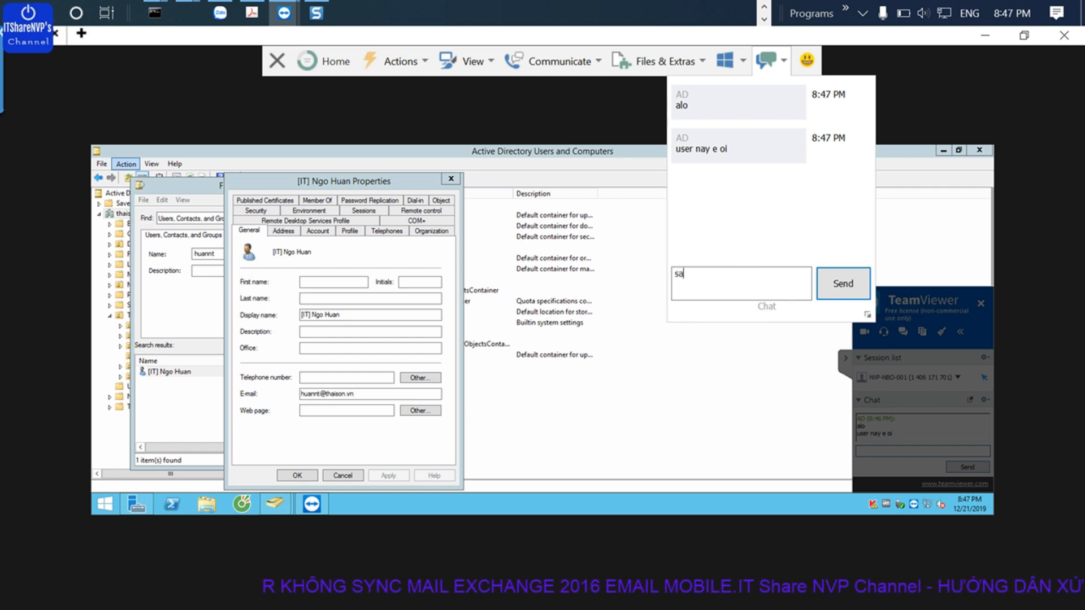
key("Return")
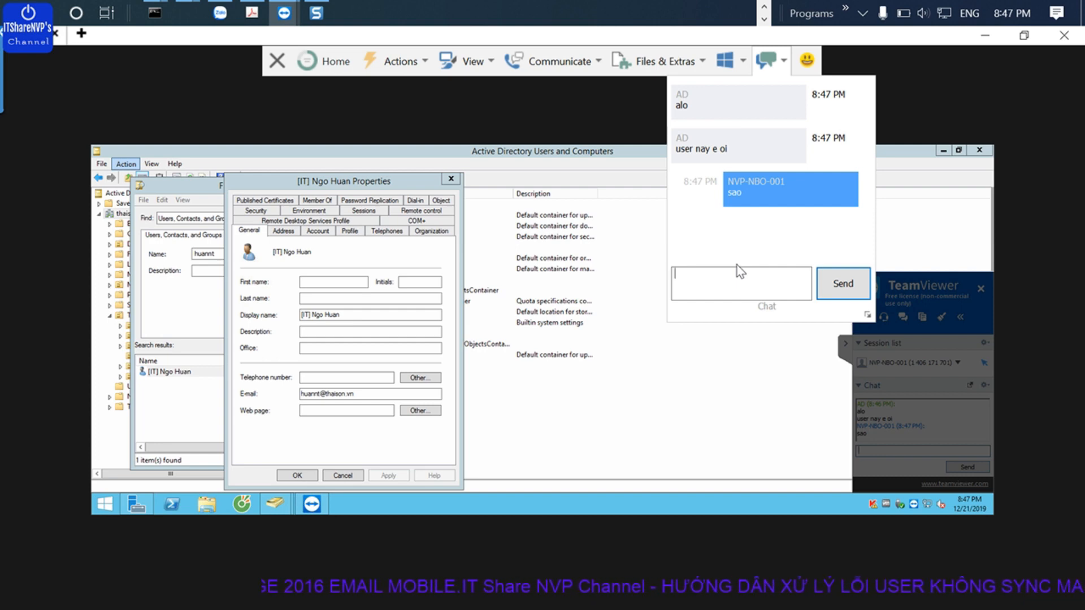
type("user này loỗi hà")
key("Return")
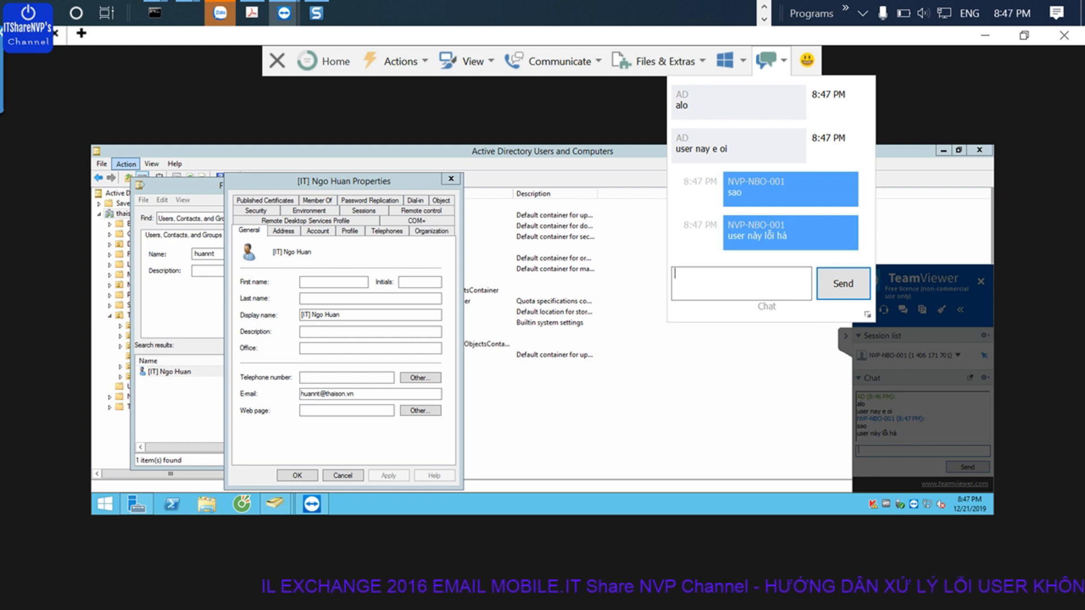
Step: Try to enable permission inheritance in the opened user's advanced security settings, and close those settings
left_click(253, 213)
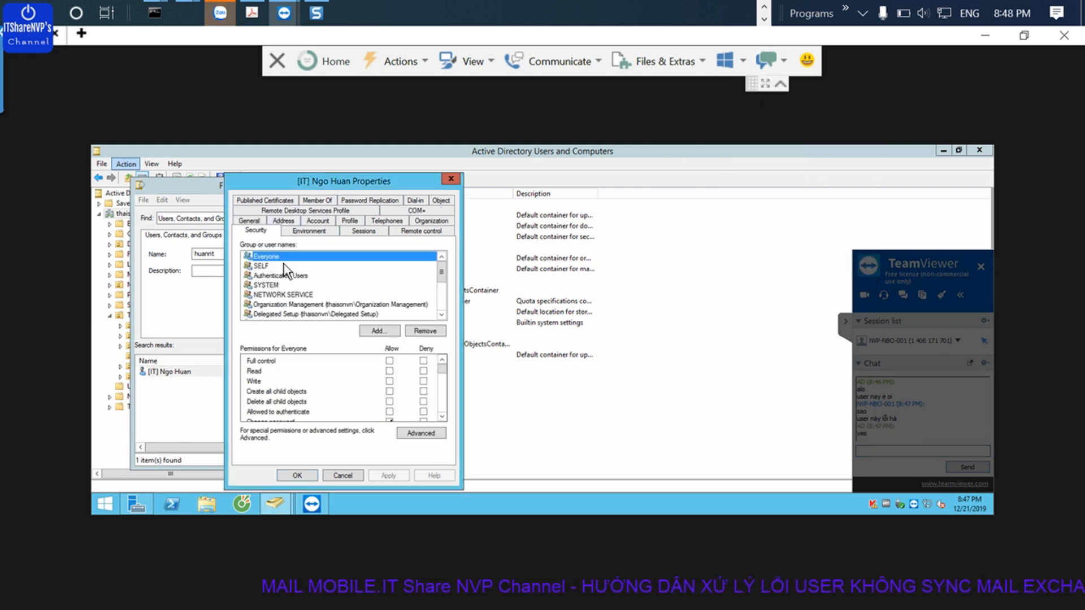
left_click(411, 433)
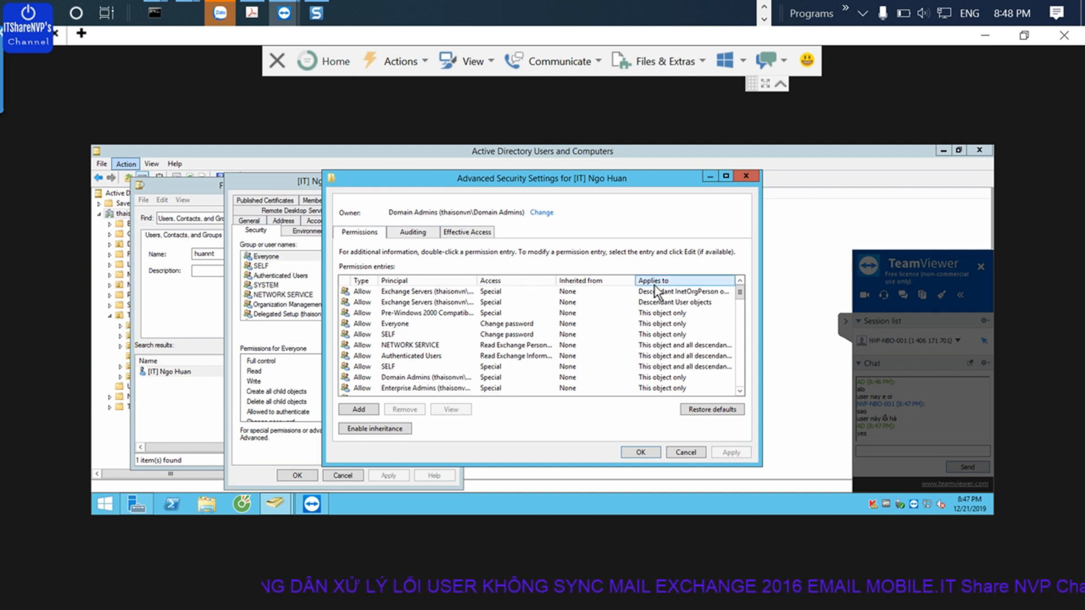
left_click(368, 429)
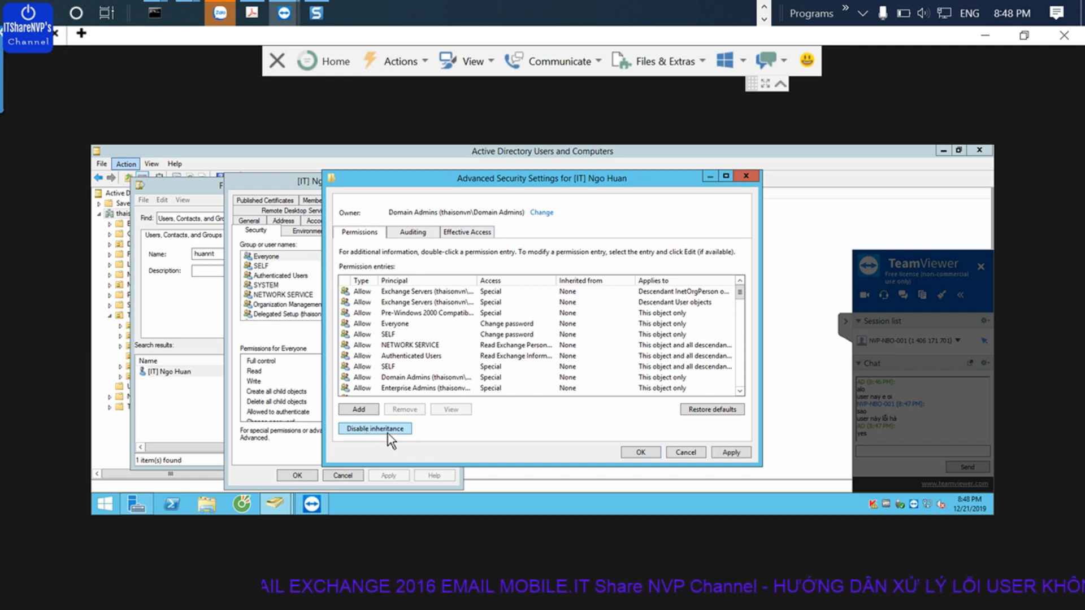
left_click(720, 455)
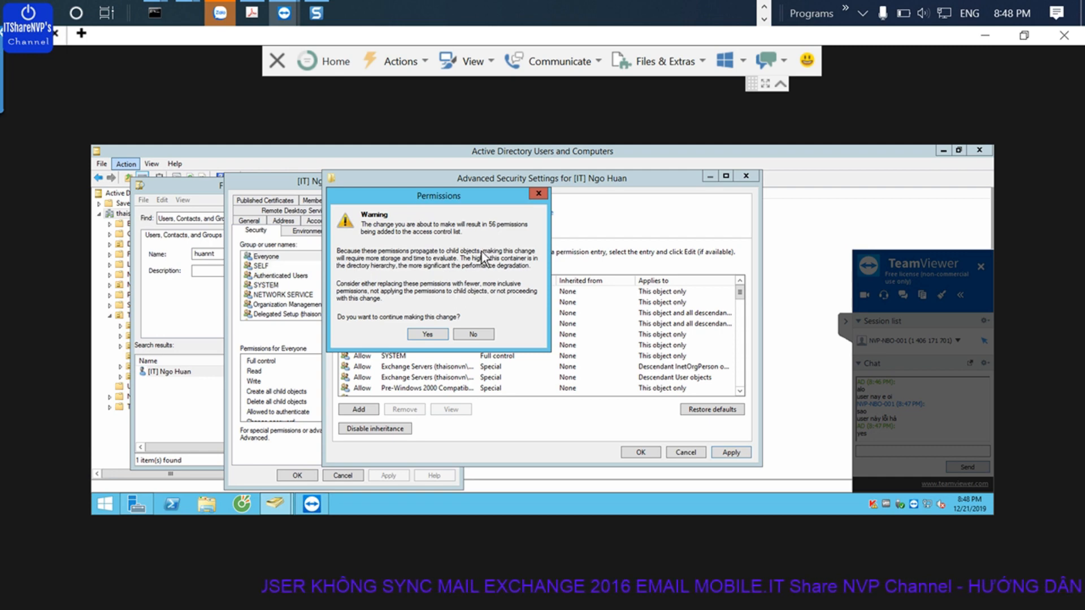
key("Return")
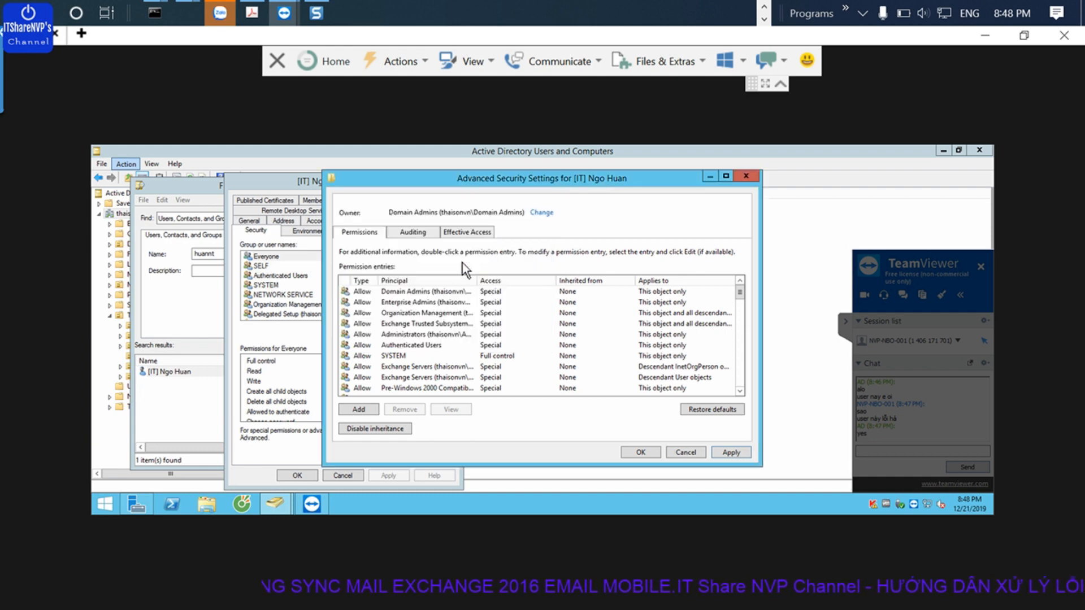
left_click(641, 452)
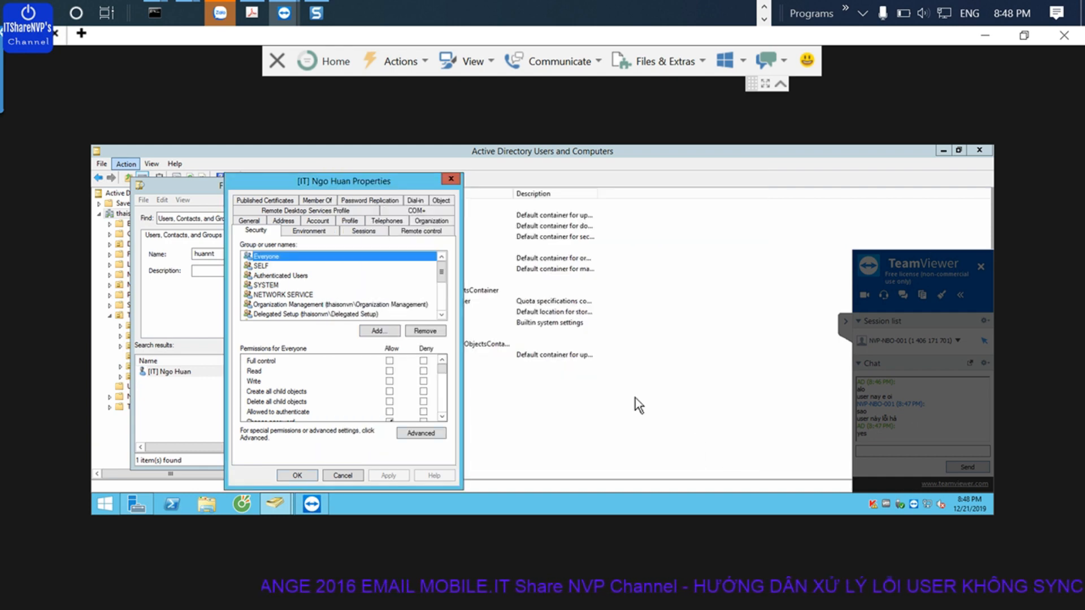
Step: Reopen the user's advanced security settings, enable inheritance, and apply and accept the change
key("alt+v")
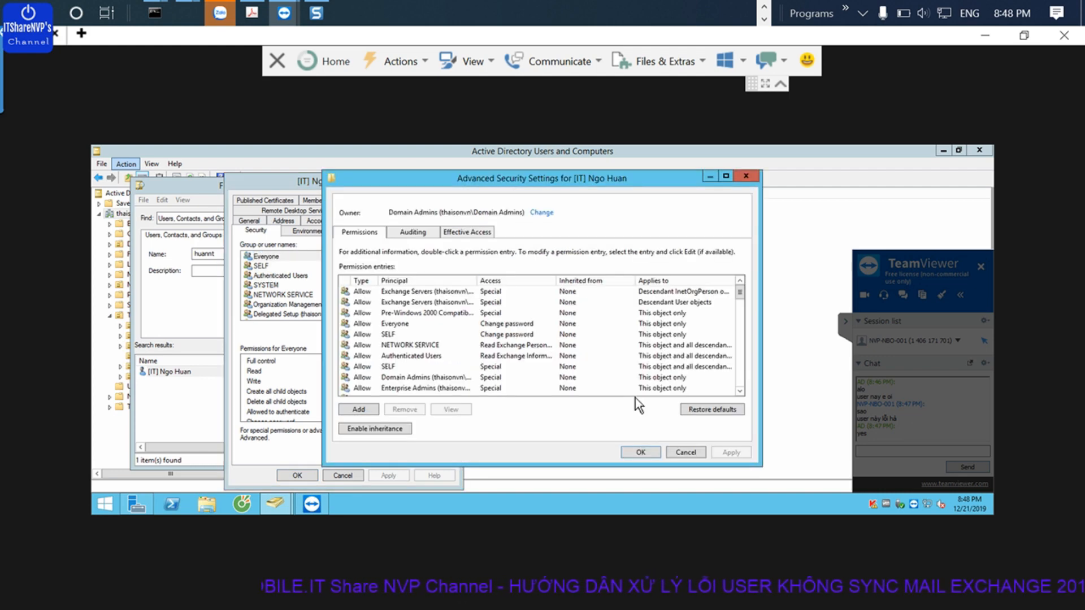
key("alt+n")
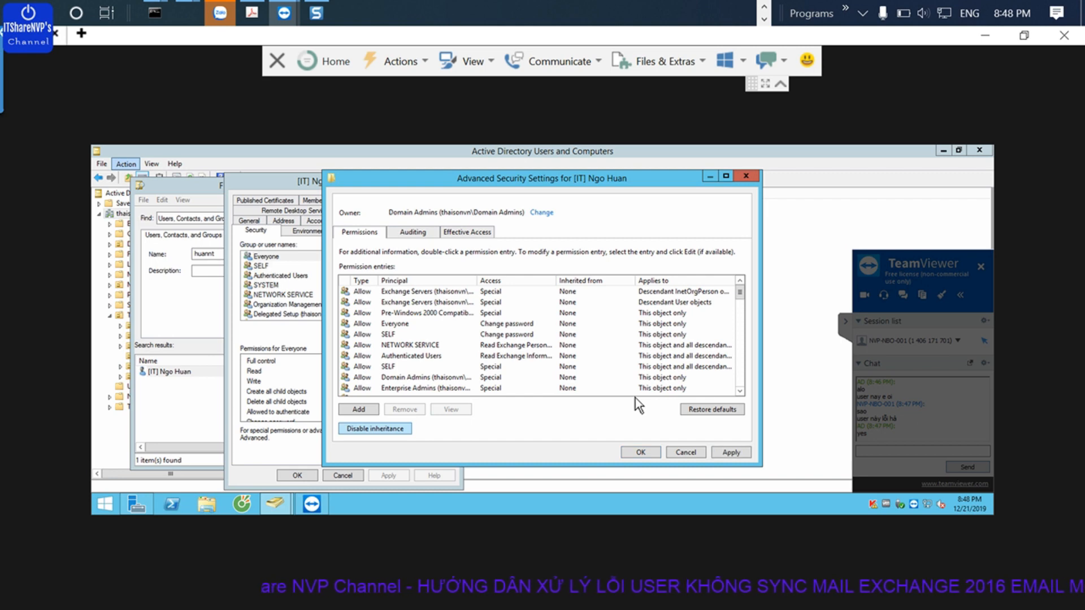
key("alt+a")
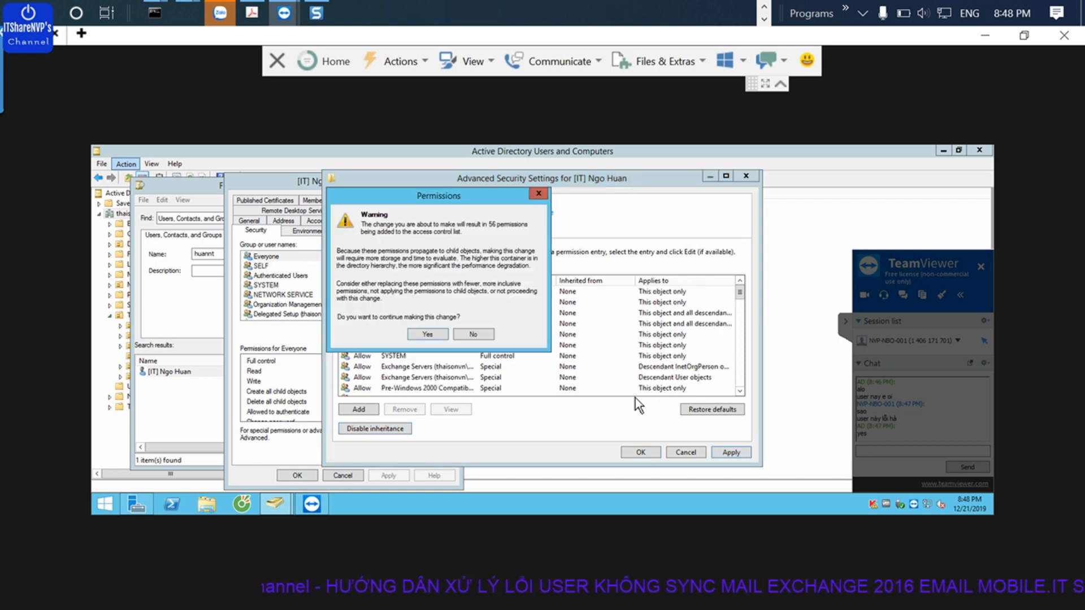
key("Return")
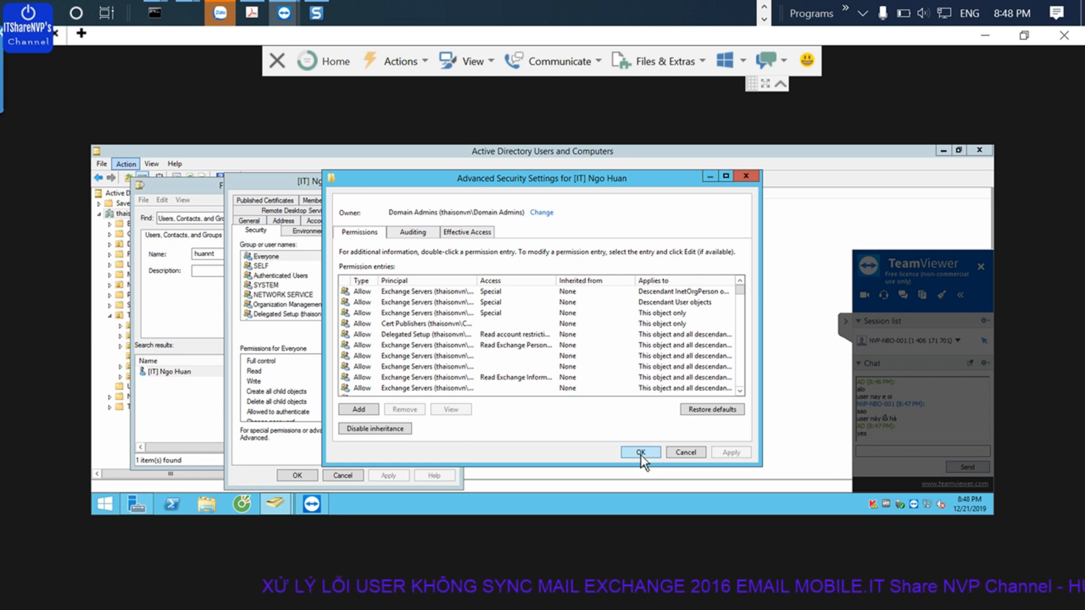
Step: Draft "lm nh" in the remote session's chat box and close the advanced security settings
left_click(881, 450)
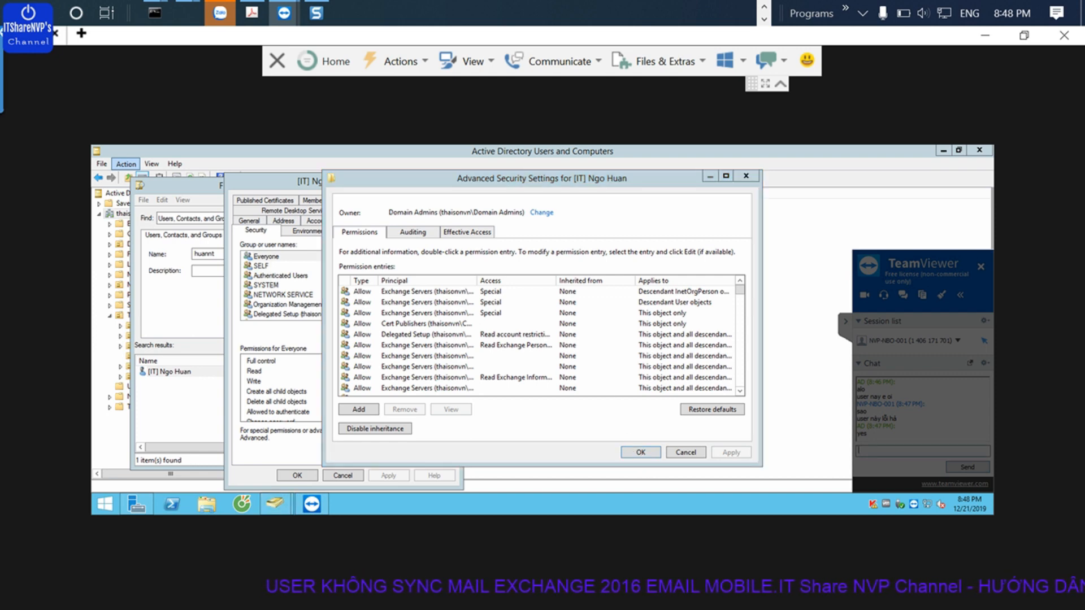
type("lm nh")
left_click(635, 449)
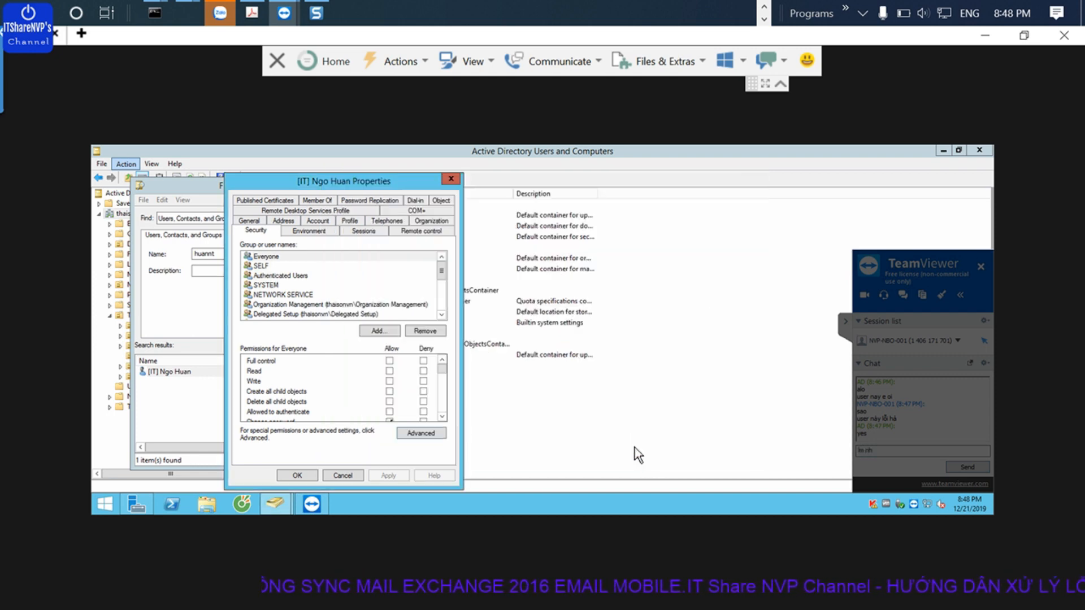
Step: Send "ok nhe a" and "yes" to the remote administrator in the TeamViewer session chat
key("Return")
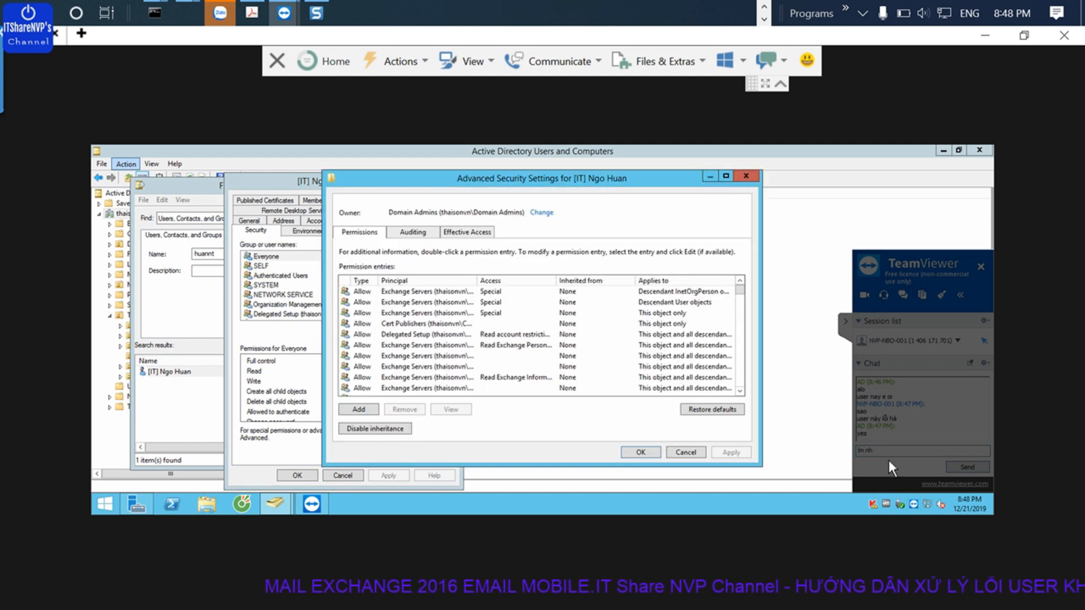
left_click(766, 60)
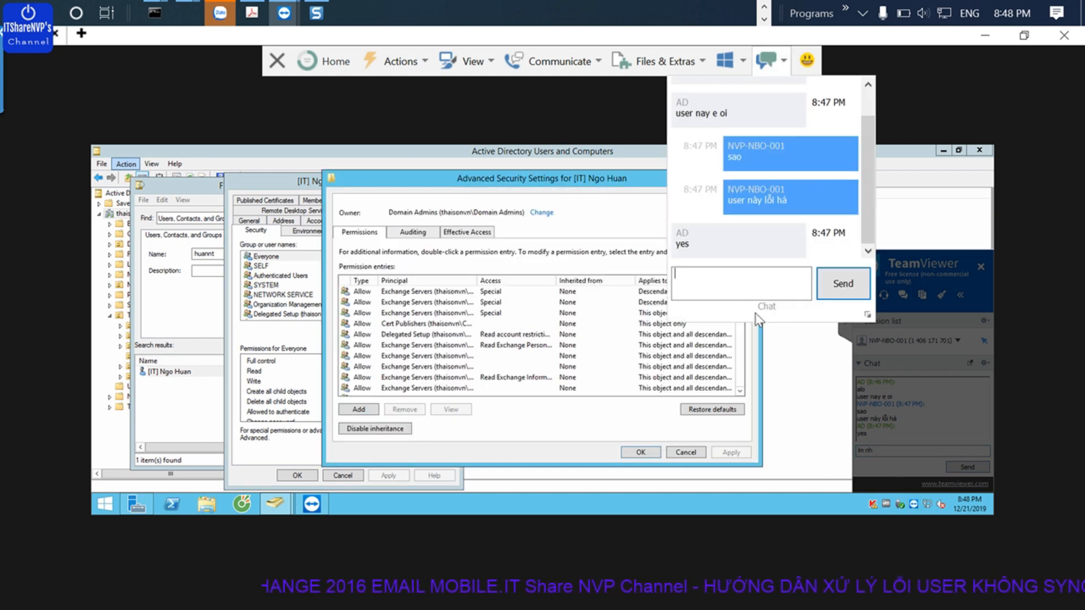
type("ok nhe a")
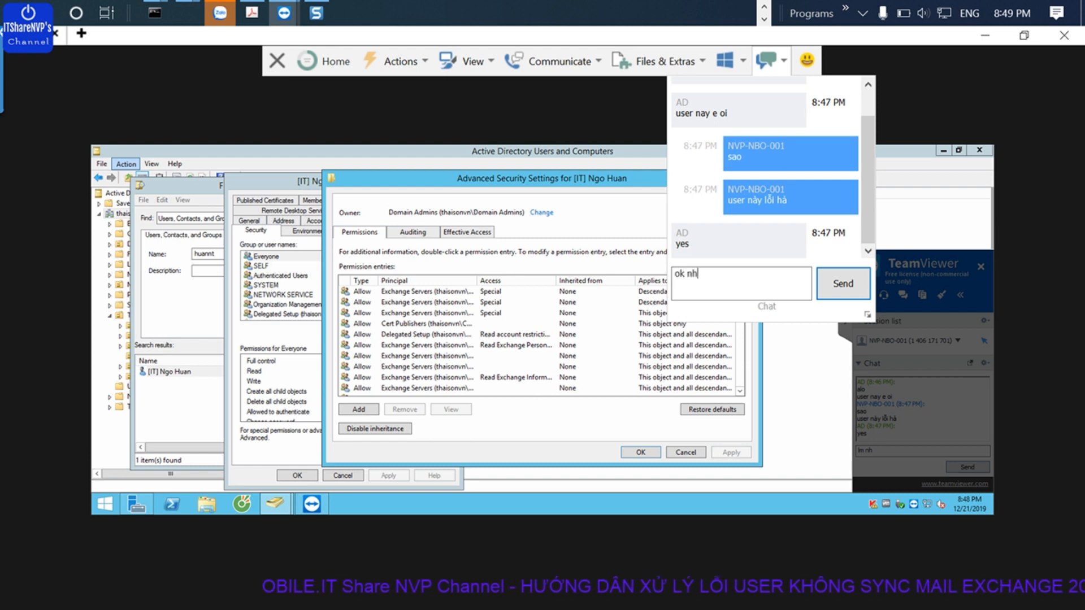
key("Return")
type("user")
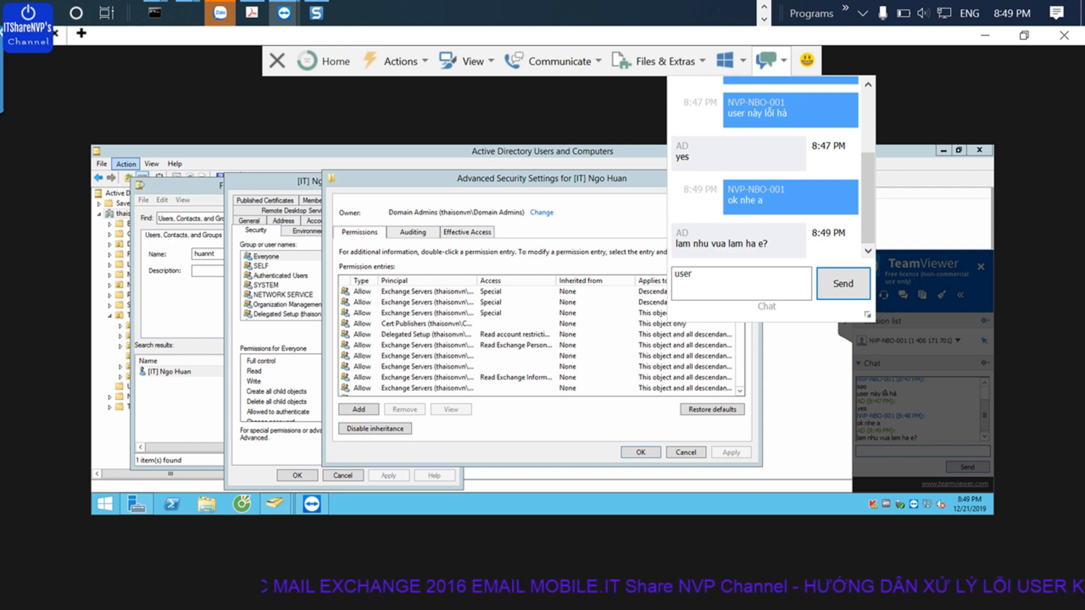
key("ctrl+a")
type("yes")
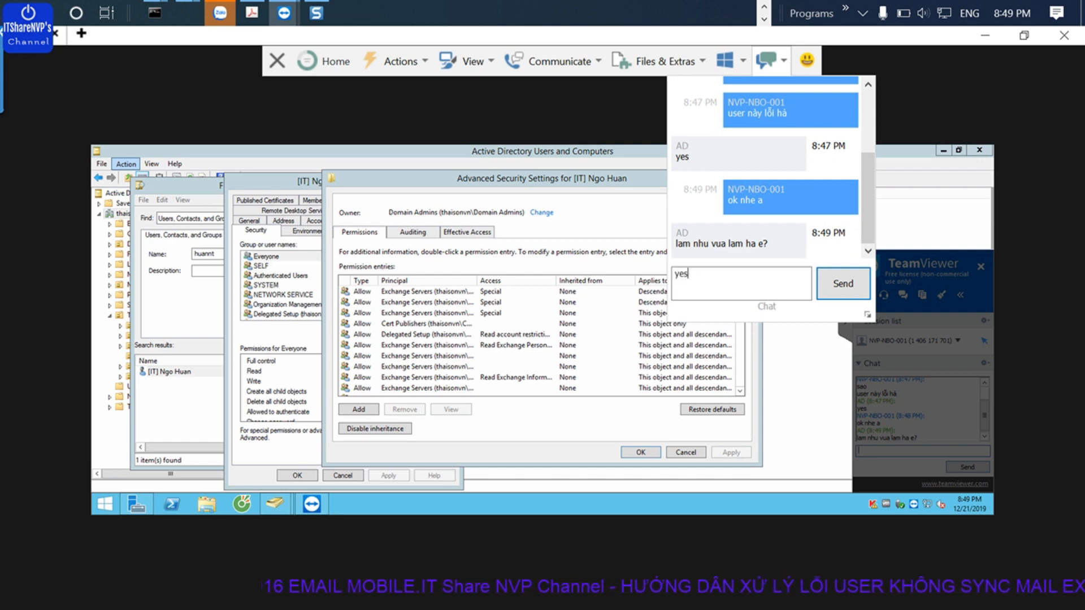
key("Return")
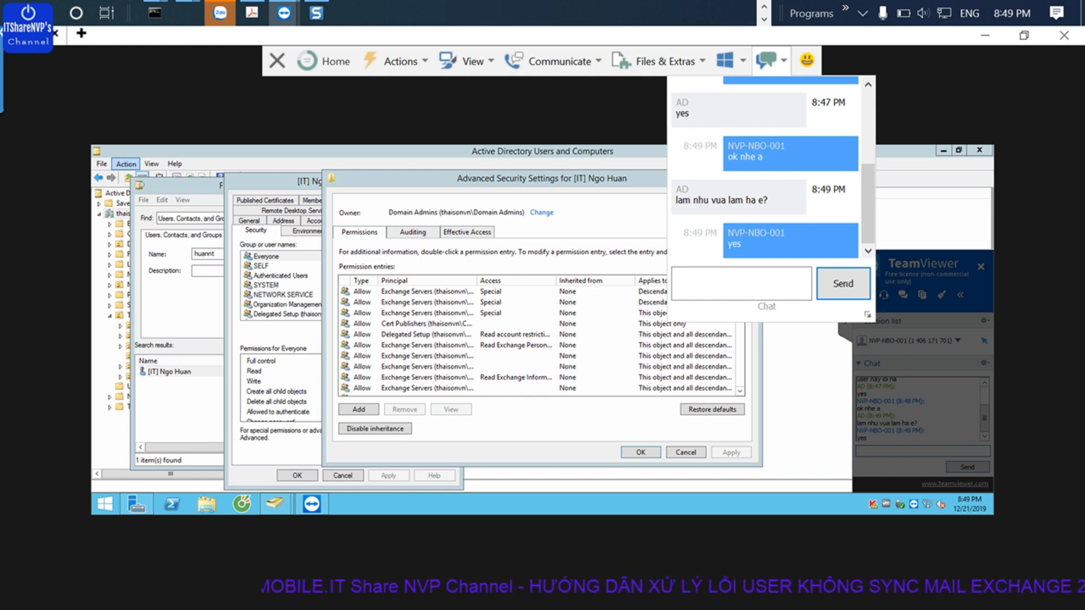
type("anh va")
type("of")
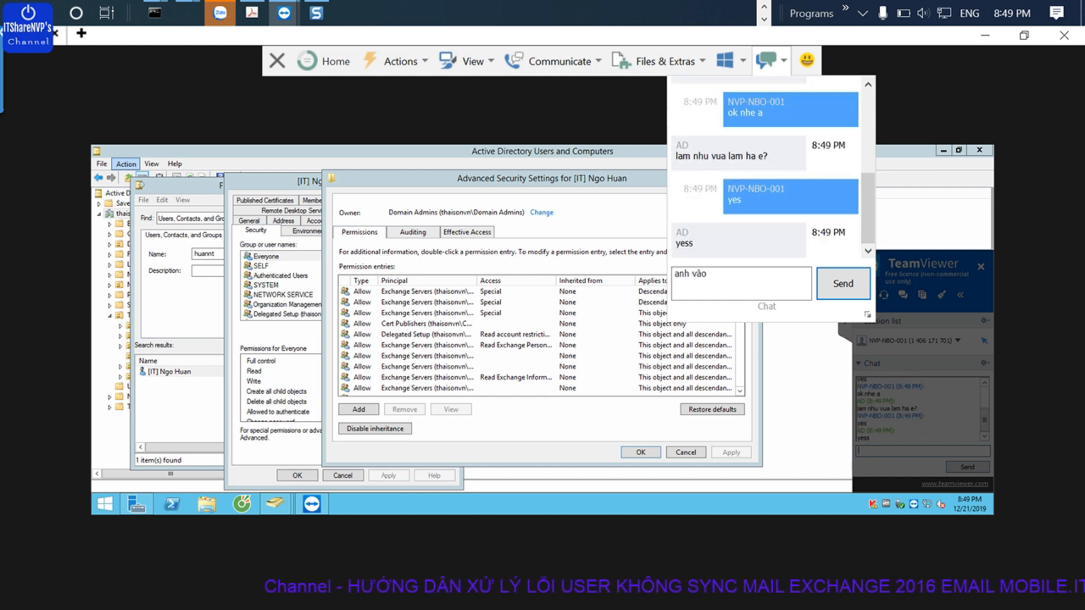
key("BackSpace")
key("BackSpace")
key("BackSpace")
key("BackSpace")
key("BackSpace")
key("BackSpace")
key("BackSpace")
key("BackSpace")
Step: Send the closing chat messages "vậy nhe a" and "em đi ăn cái" to the remote administrator
type("v")
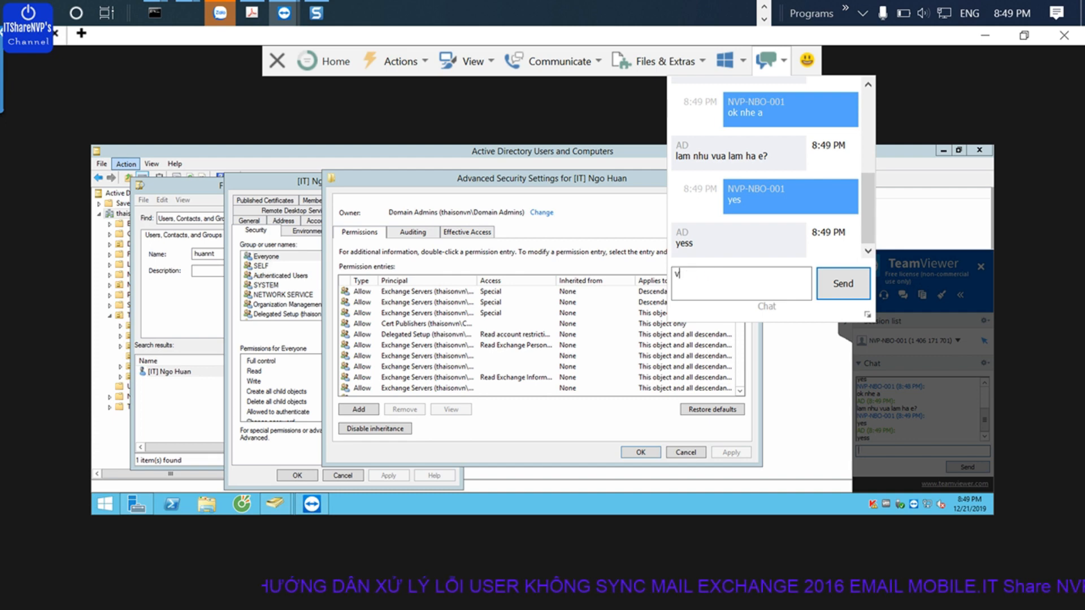
type("ây nhe an")
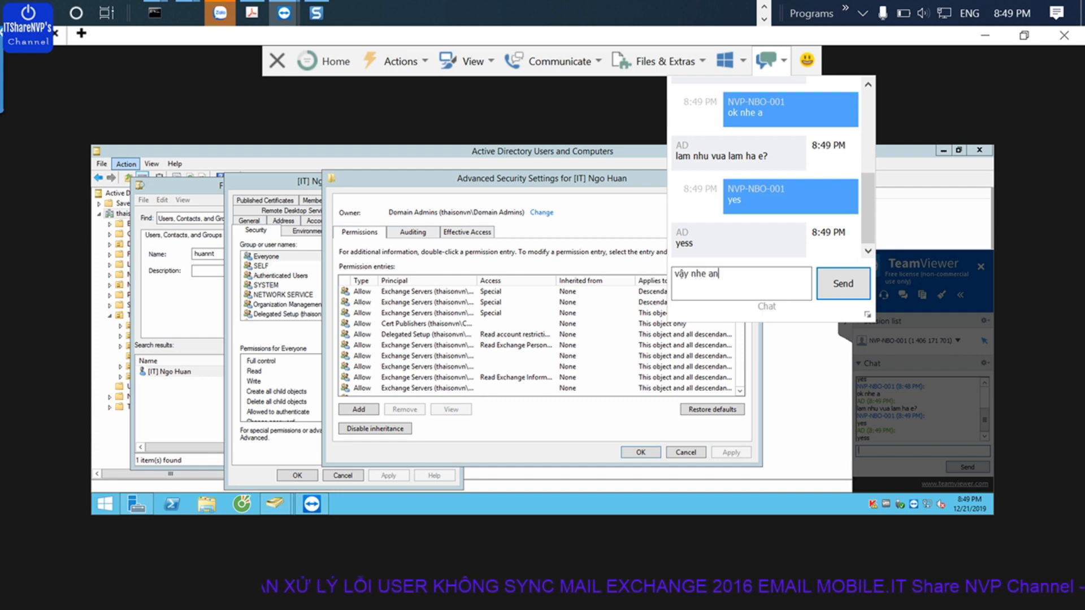
key("BackSpace")
key("Return")
type("em đi ăn")
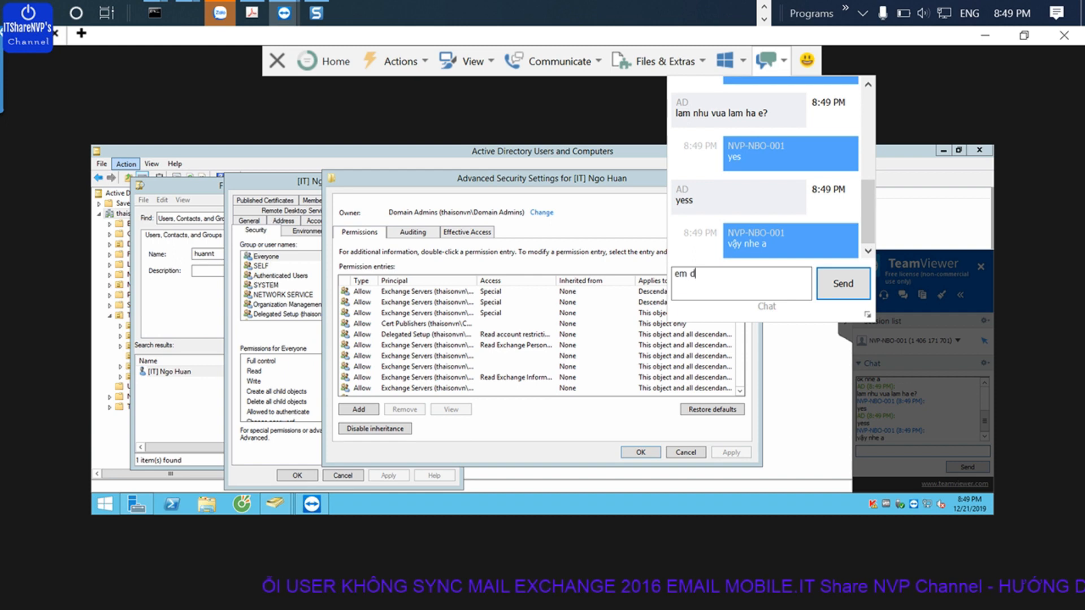
type(" cái")
key("Return")
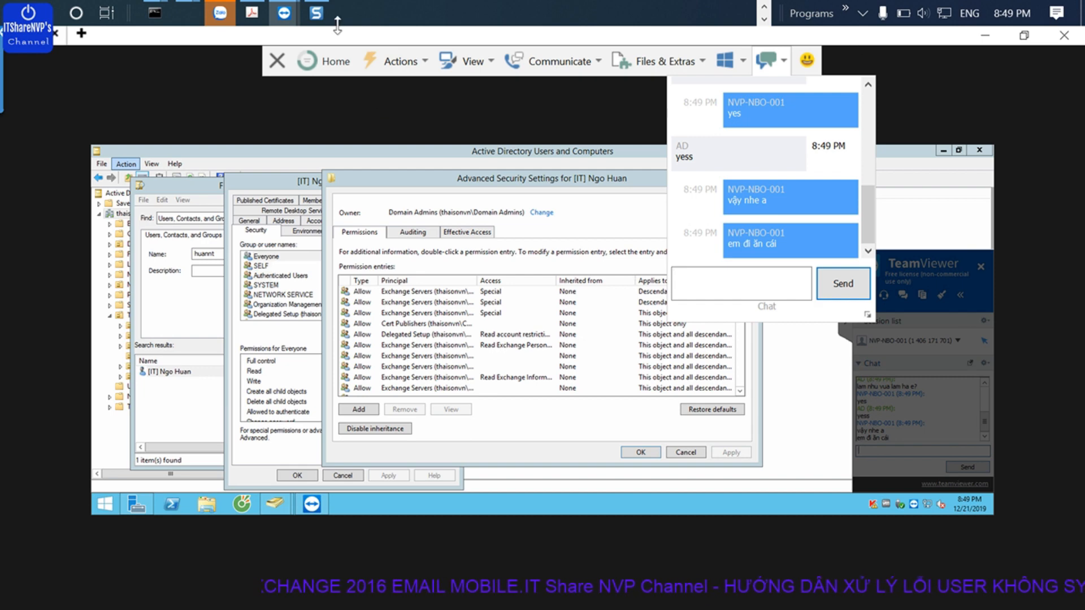
Step: Switch to OBS and stop the live stream
left_click(293, 17)
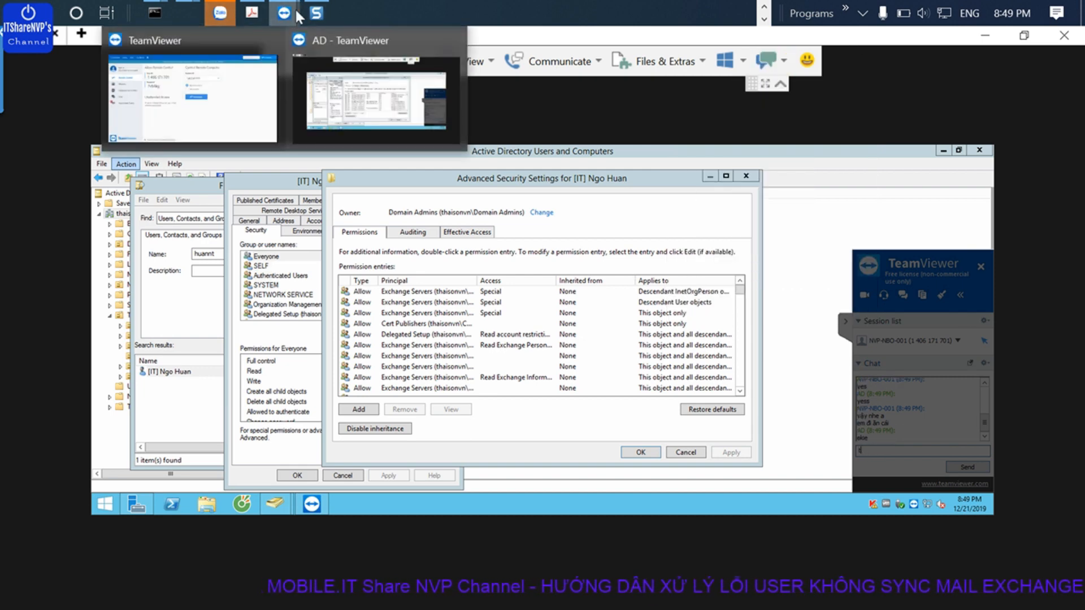
left_click(765, 7)
left_click(411, 14)
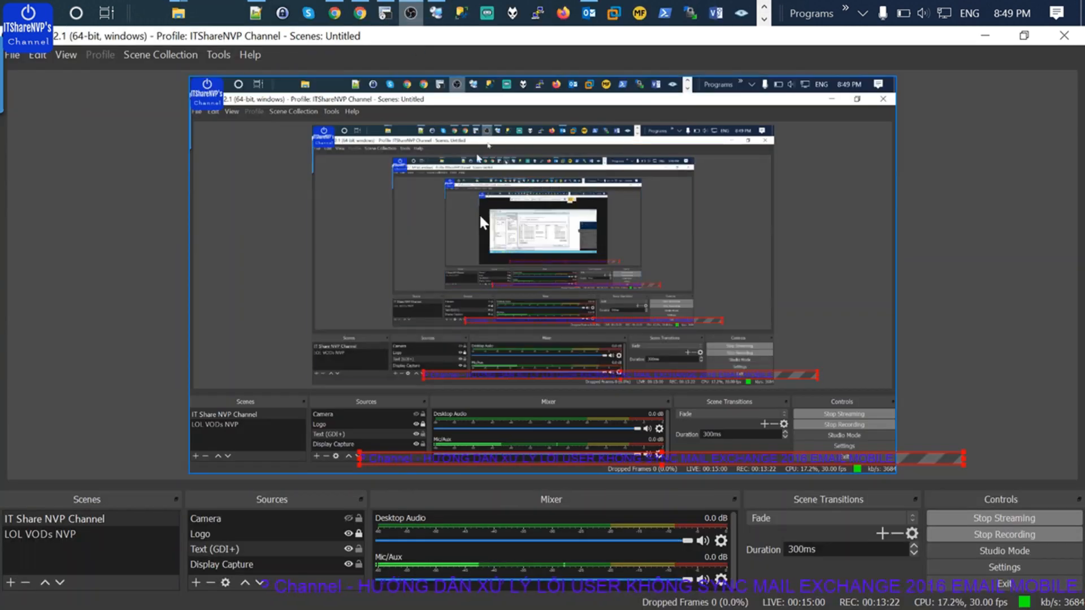
left_click(979, 517)
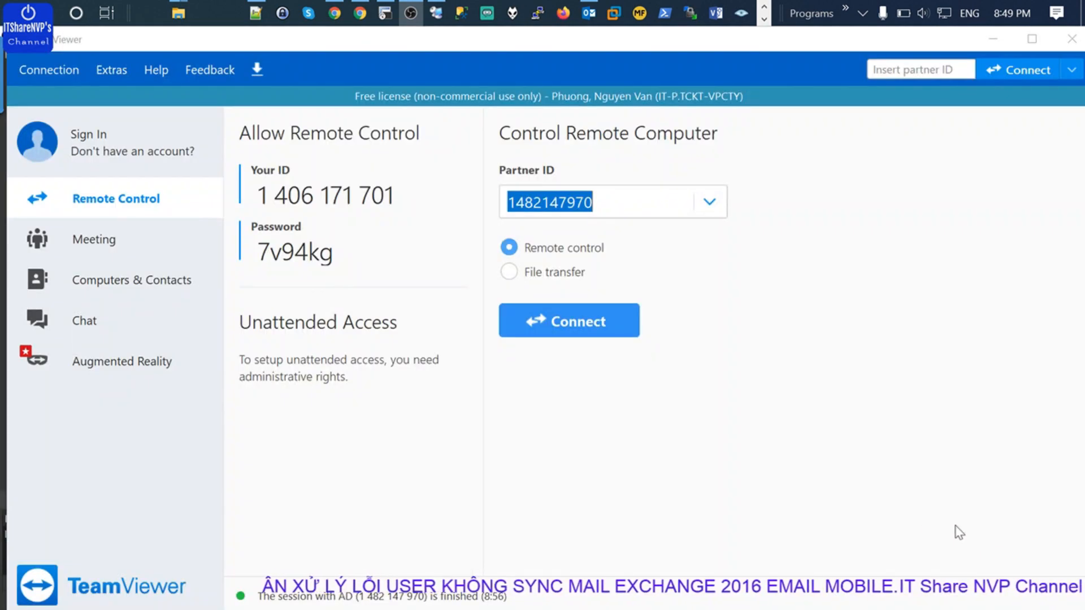